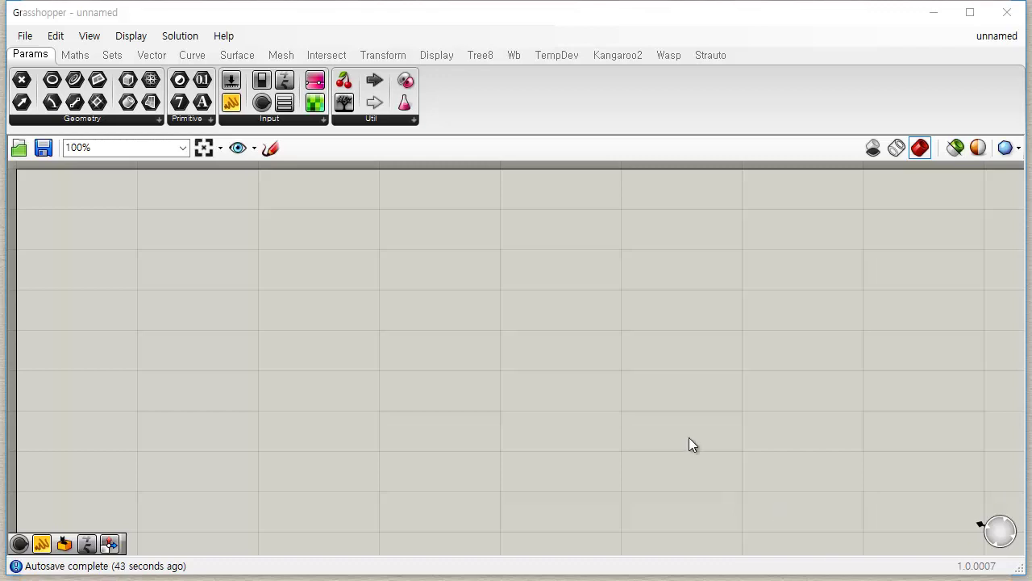
Open the built-in tutorial file 07 Column Arcade
left_click(224, 37)
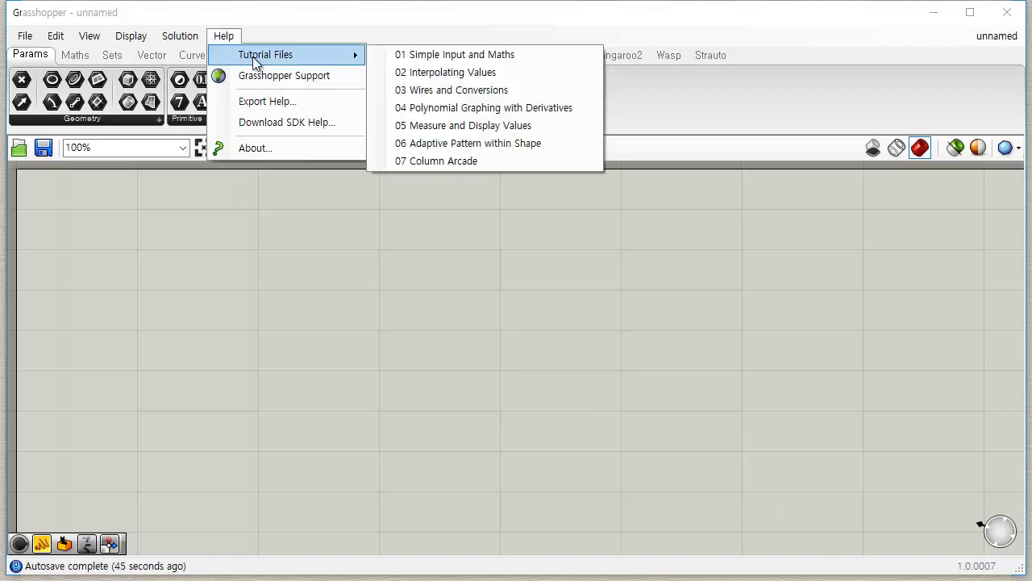
mouse_move(347, 54)
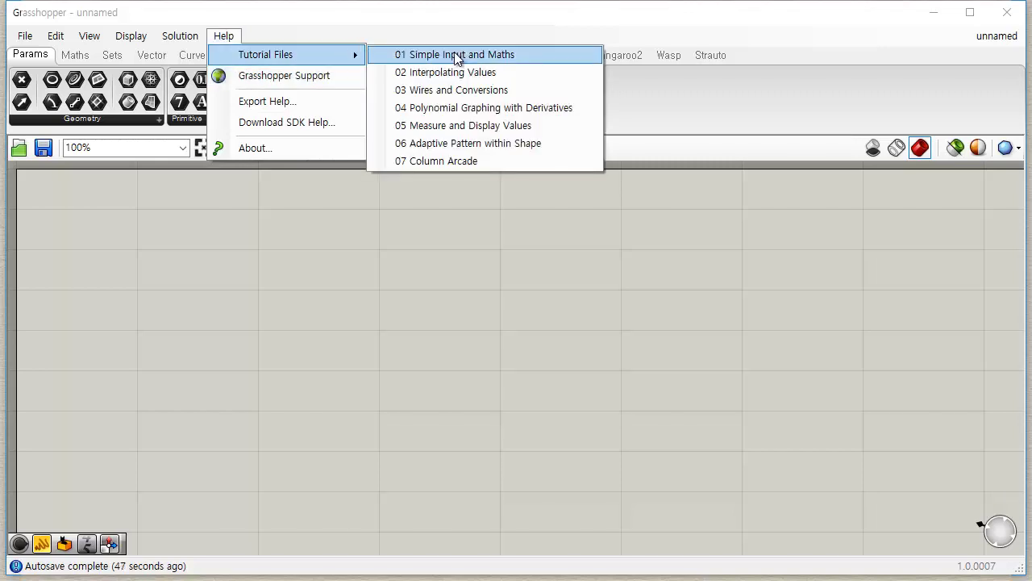
left_click(503, 163)
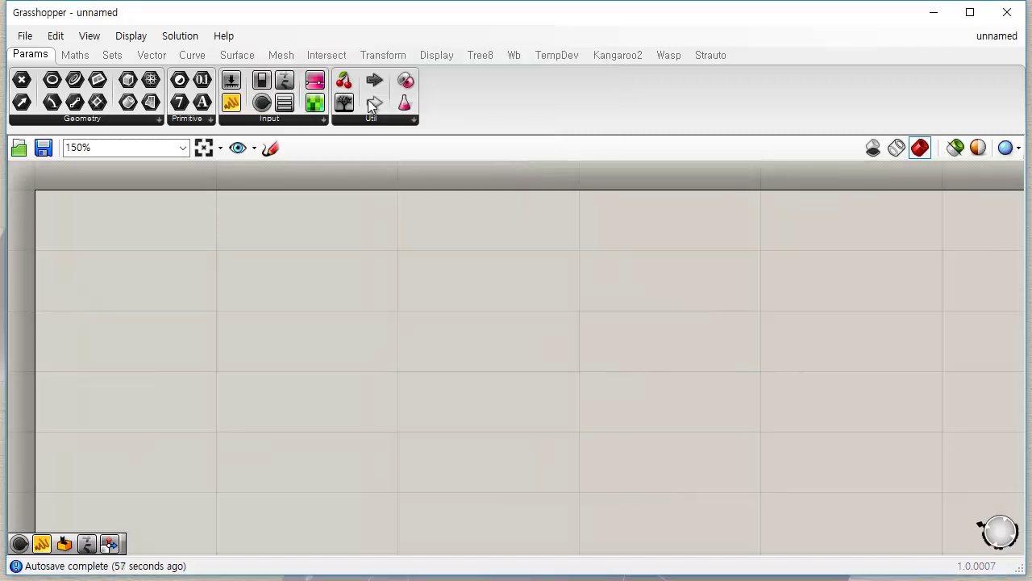
Save the document in the downloads folder under the file name 07-Column Arcade
left_click(25, 35)
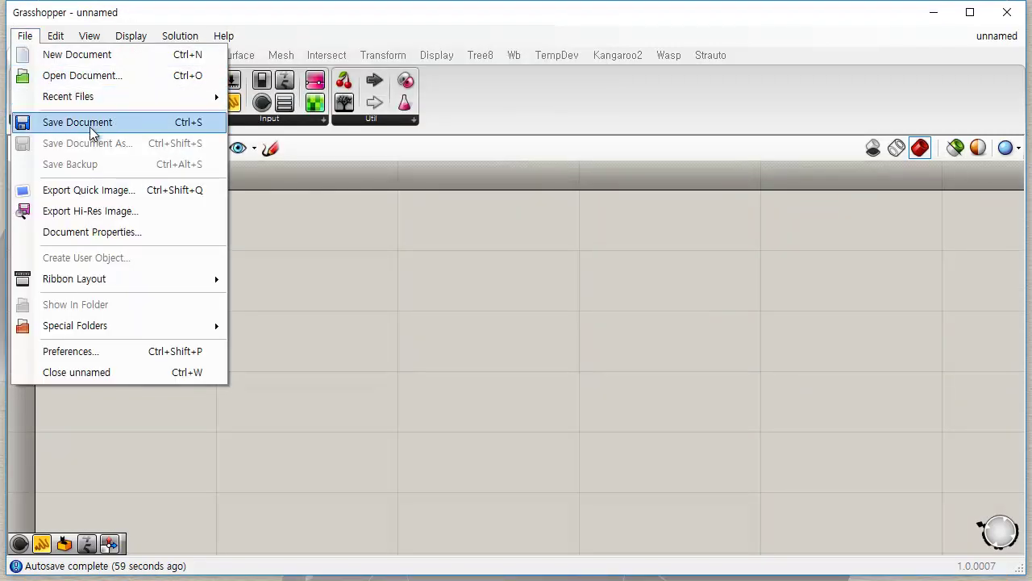
left_click(91, 123)
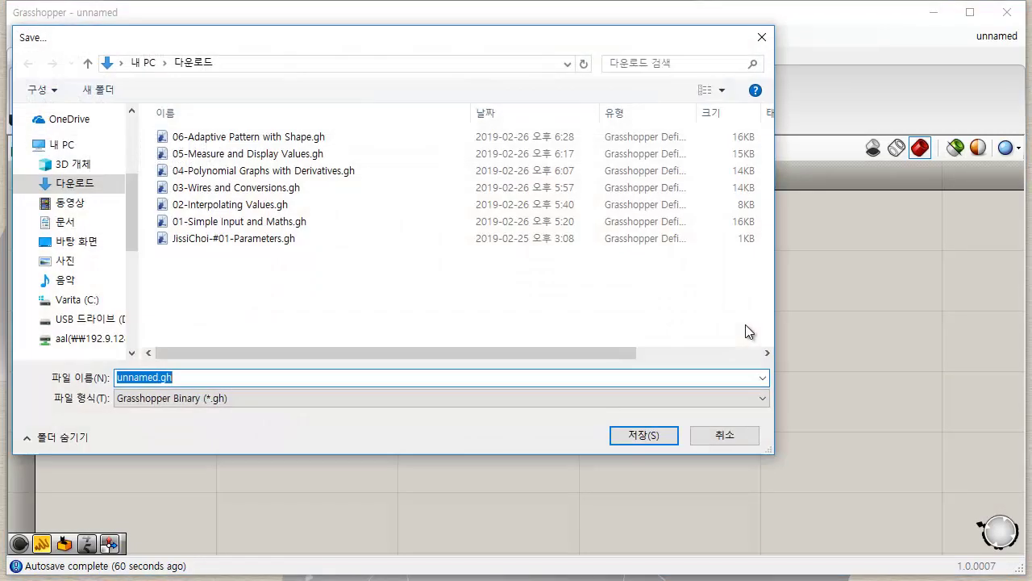
type("07-C")
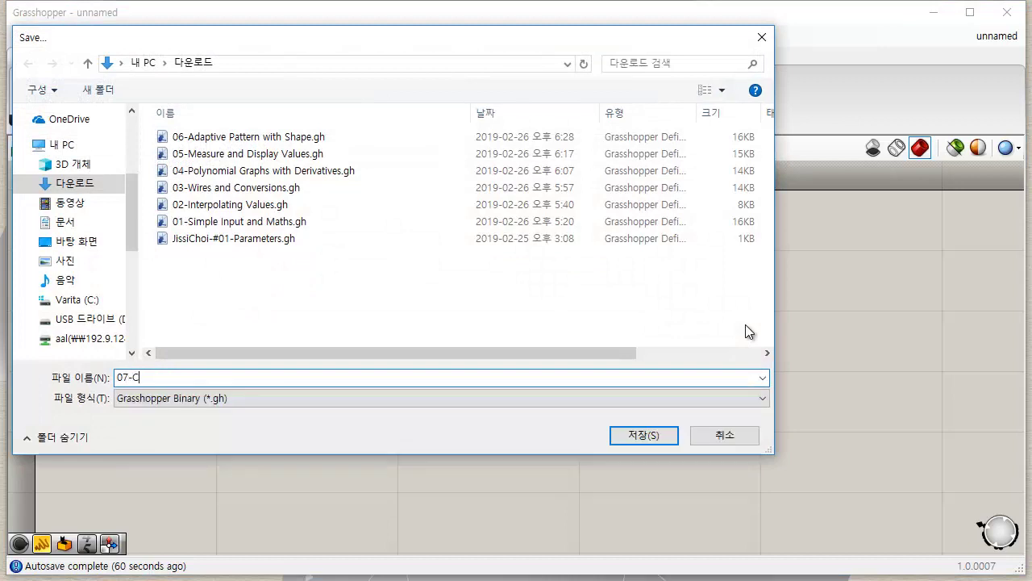
type("olumn Arcade")
key("Return")
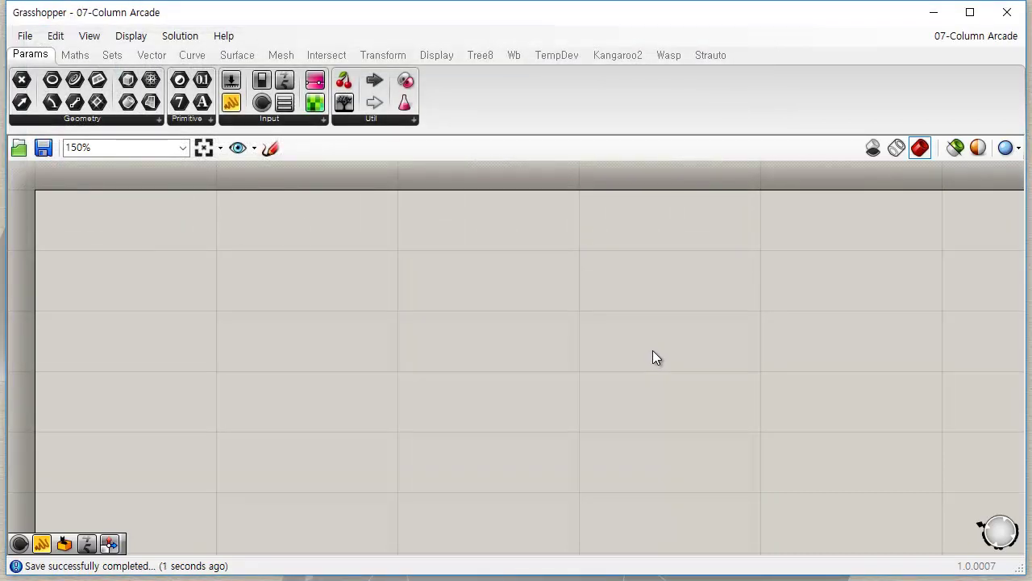
Examine the overall definition, then the point parameter and curve component that create the central spline curve
right_click_drag(681, 380, 581, 245)
scroll(585, 285, "down", 4)
right_click_drag(732, 413, 372, 362)
right_click_drag(214, 398, 368, 387)
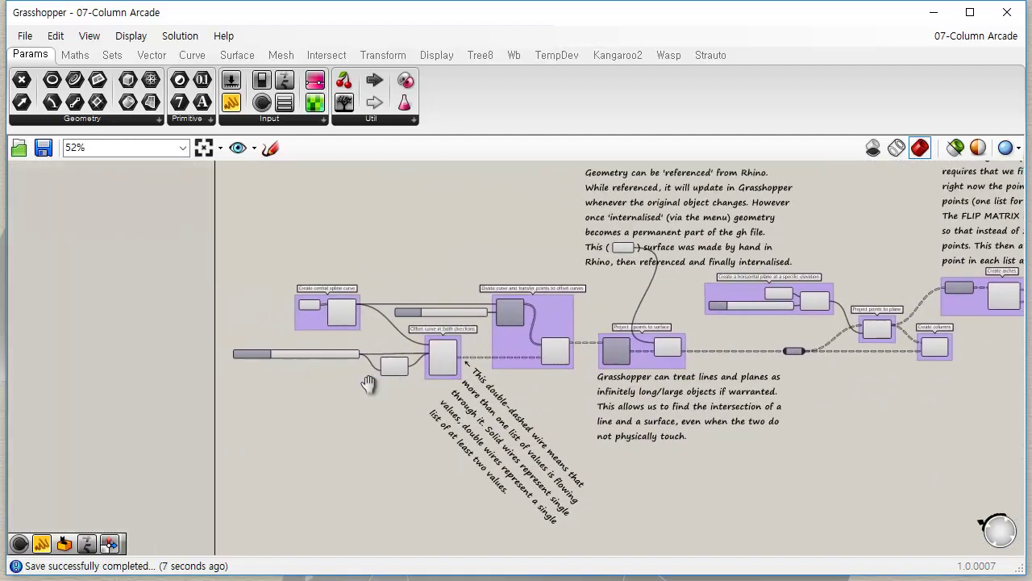
scroll(333, 360, "up", 5)
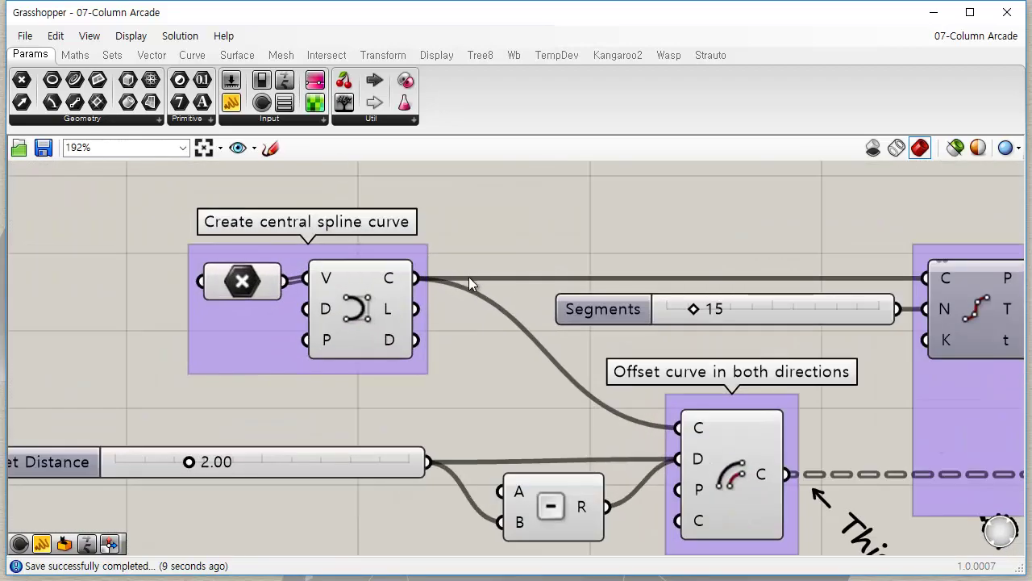
left_click(239, 284)
left_click(360, 339)
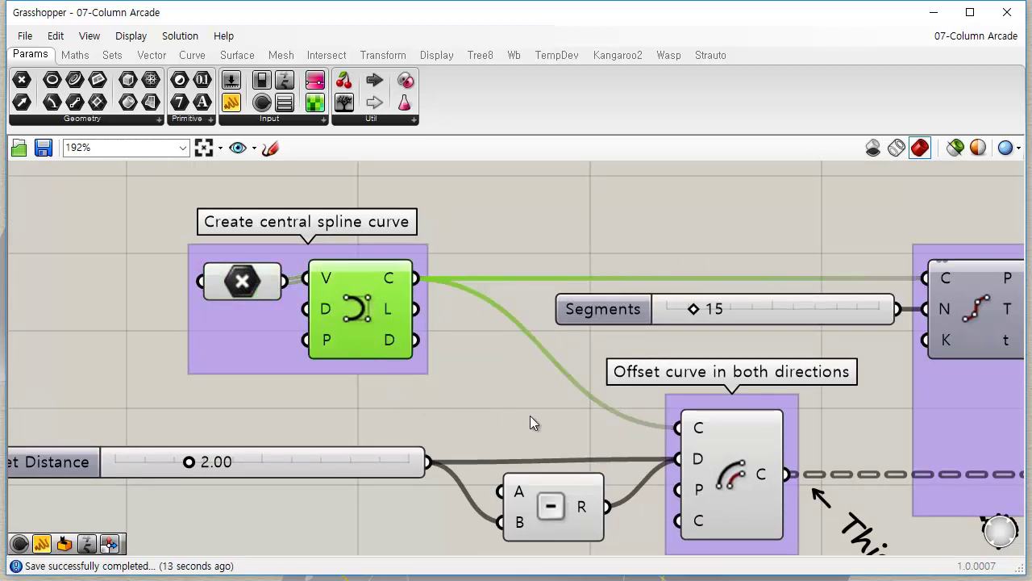
Examine the component offsetting the curve in both directions and the components dividing it and transferring points to the offsets
right_click_drag(466, 378, 472, 256)
left_click(668, 363)
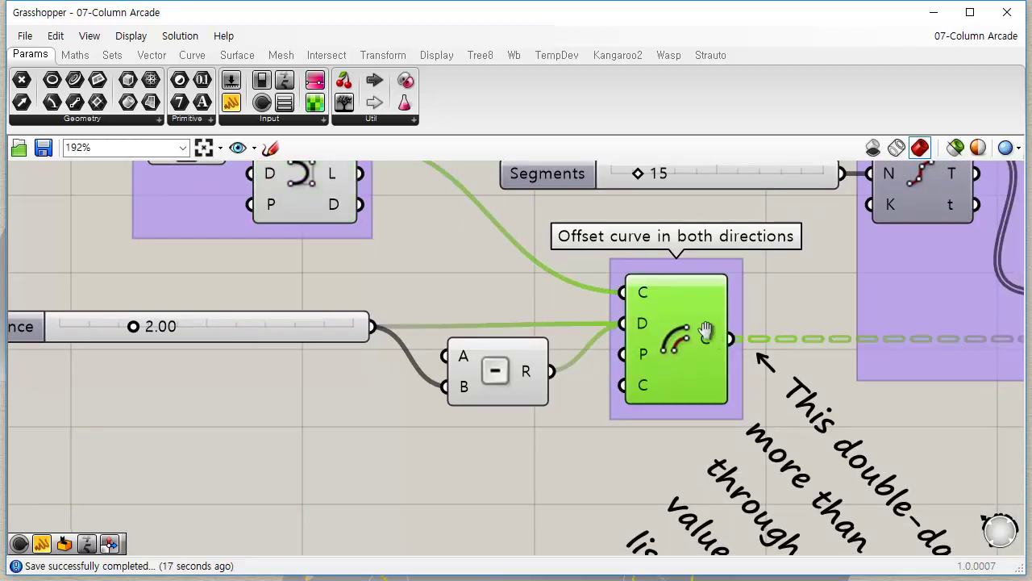
right_click_drag(705, 331, 540, 409)
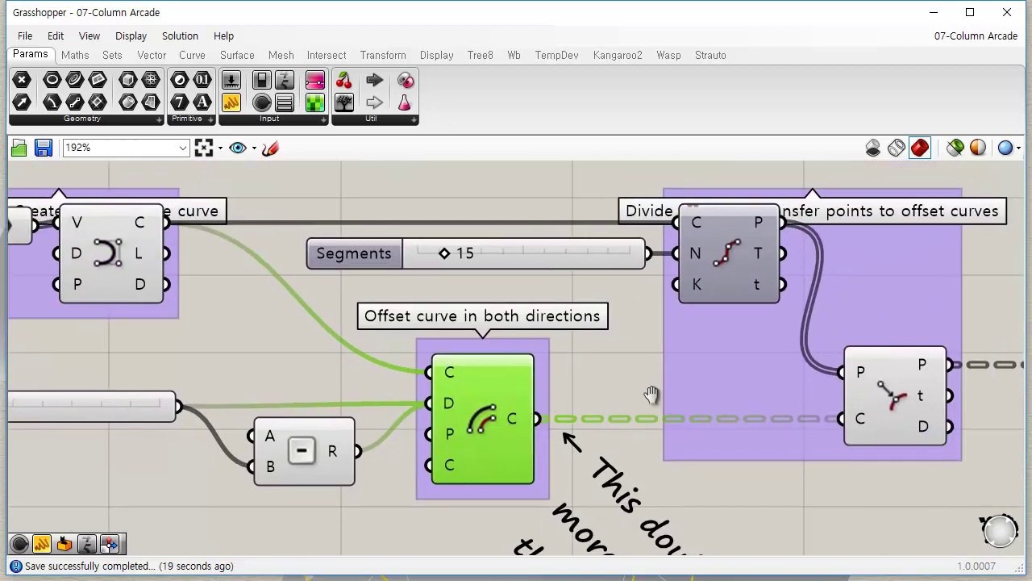
right_click_drag(652, 396, 597, 421)
left_click(663, 280)
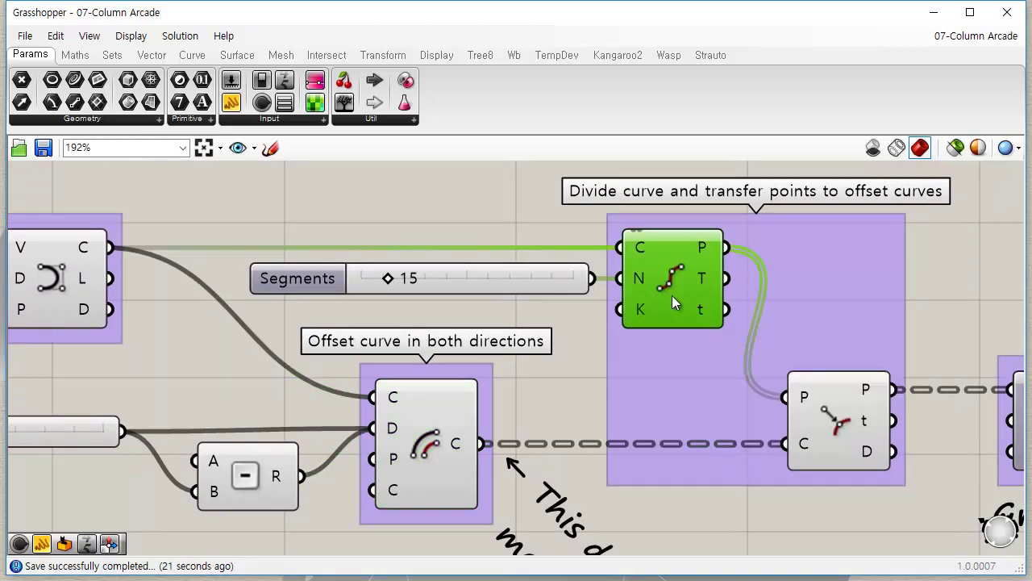
left_click(828, 420)
scroll(838, 424, "down", 5)
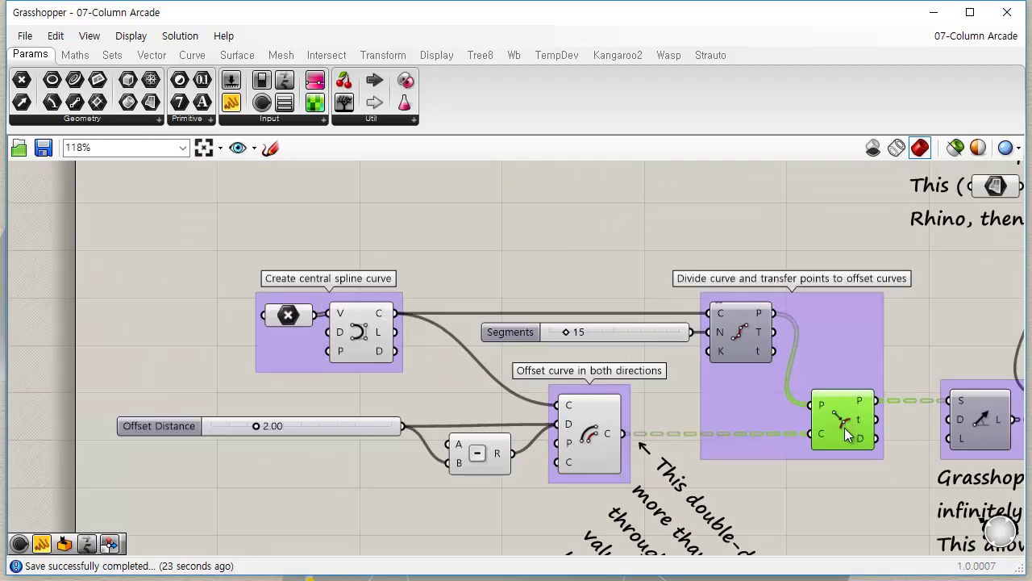
right_click_drag(590, 380, 791, 374)
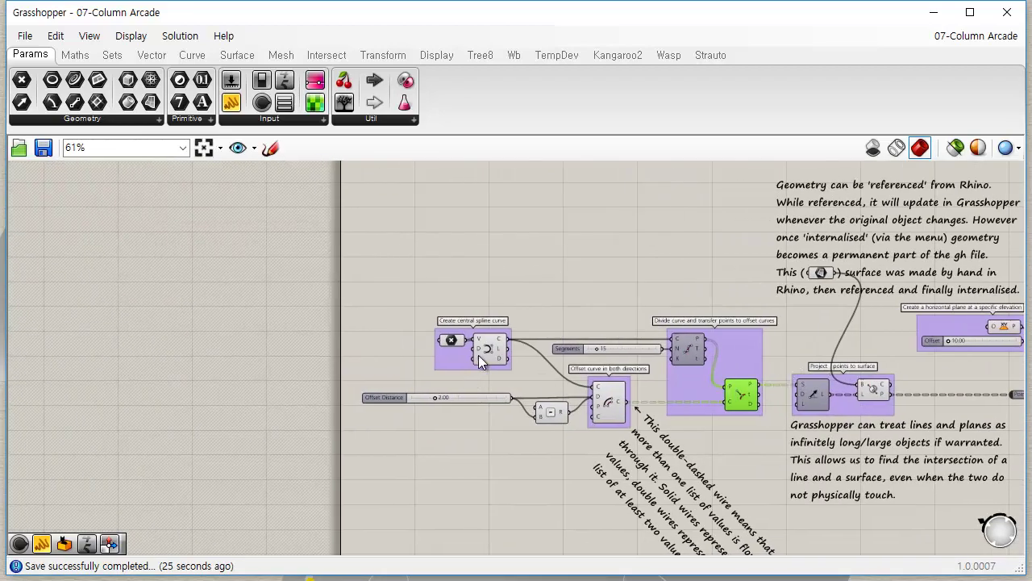
Narrow the Grasshopper window to reveal the Rhino viewport and frame the surface with its columns and arches
scroll(478, 359, "up", 3)
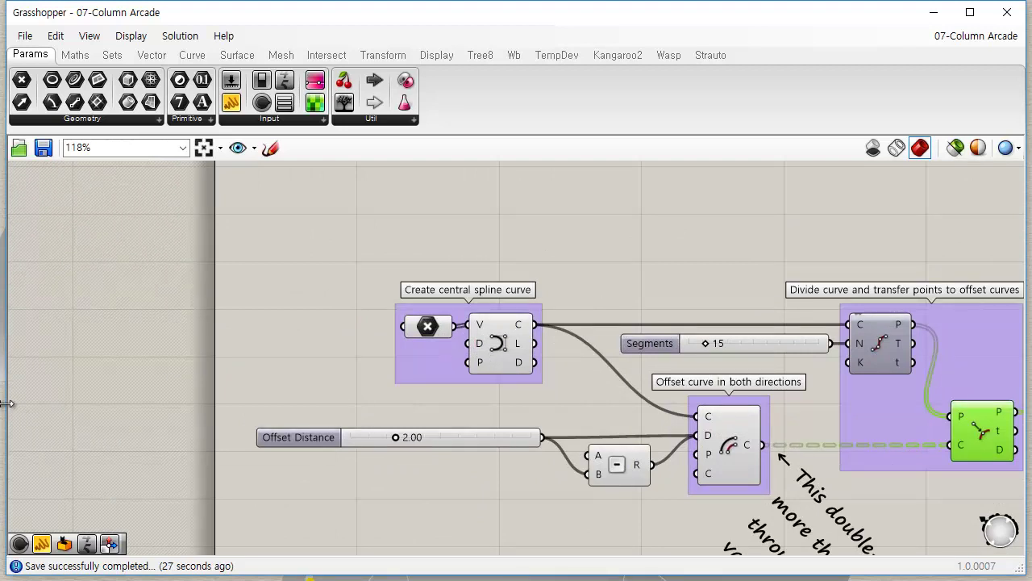
left_click_drag(8, 400, 432, 406)
right_click_drag(278, 457, 288, 368)
scroll(278, 370, "down", 10)
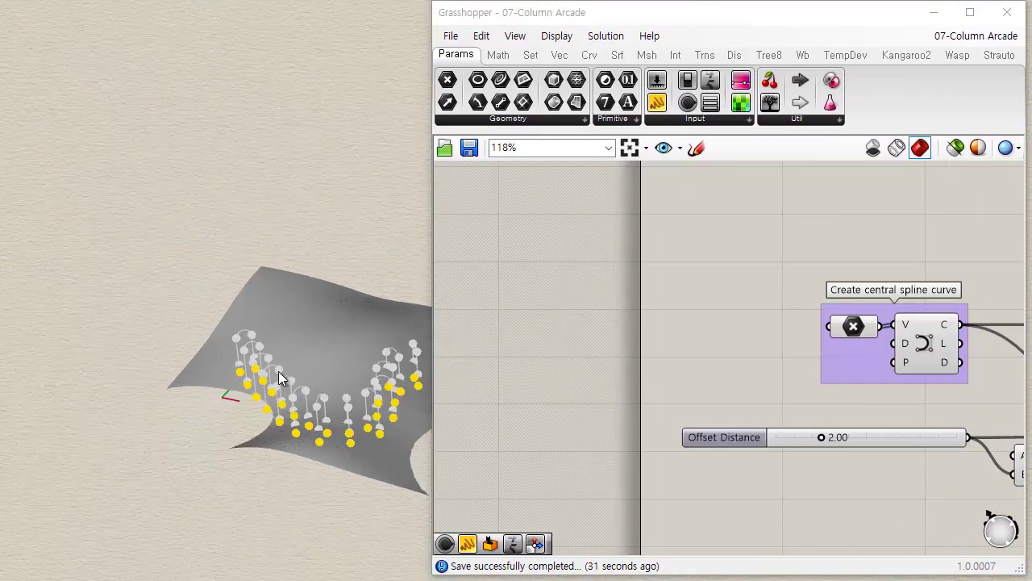
scroll(393, 459, "up", 6)
right_click_drag(392, 459, 222, 520)
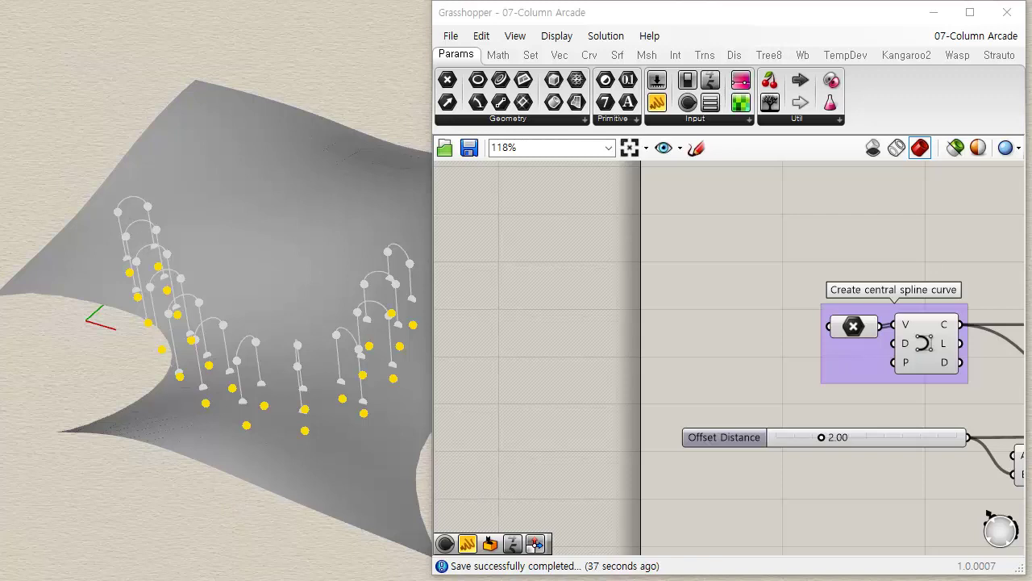
Change the Rhino viewport to a shaded display mode with a grid and view the surface from above
left_click(16, 3)
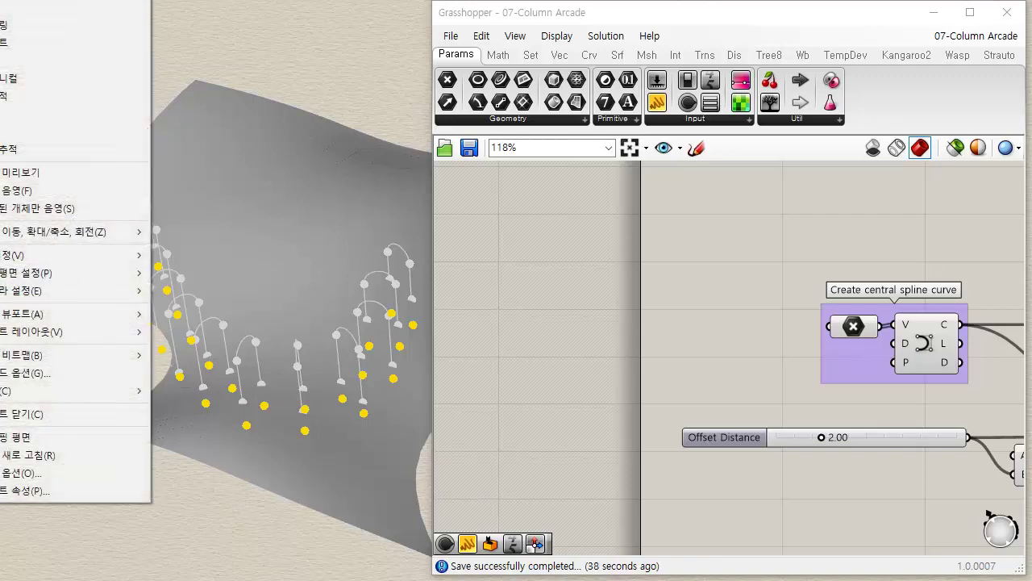
left_click(5, 29)
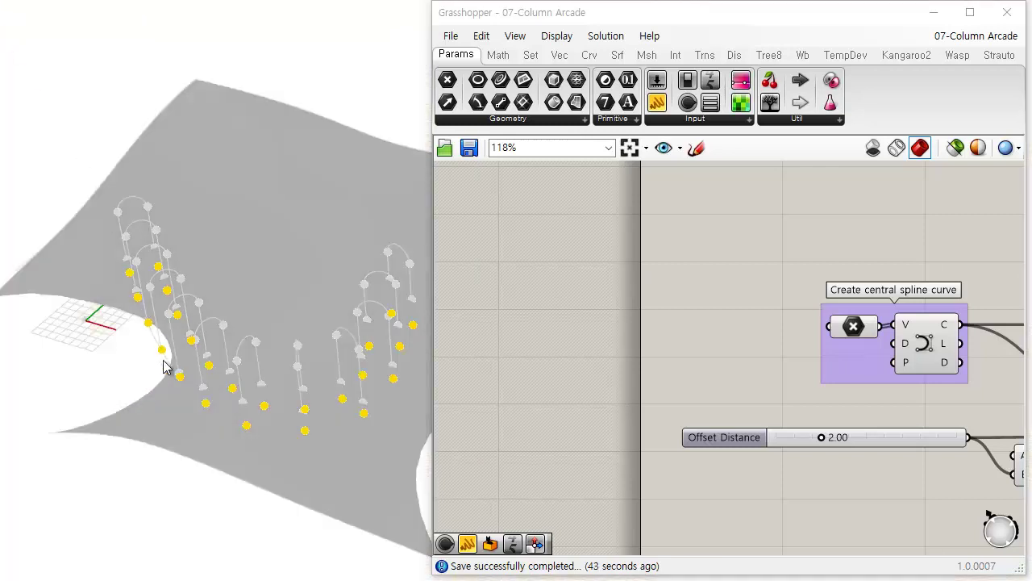
right_click_drag(224, 471, 18, 32)
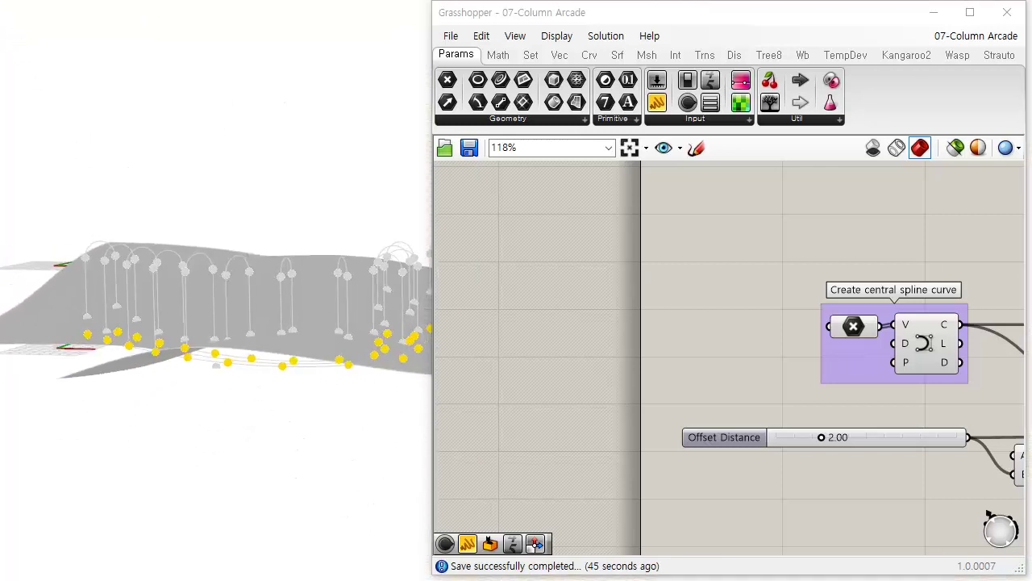
left_click(3, 11)
left_click(23, 10)
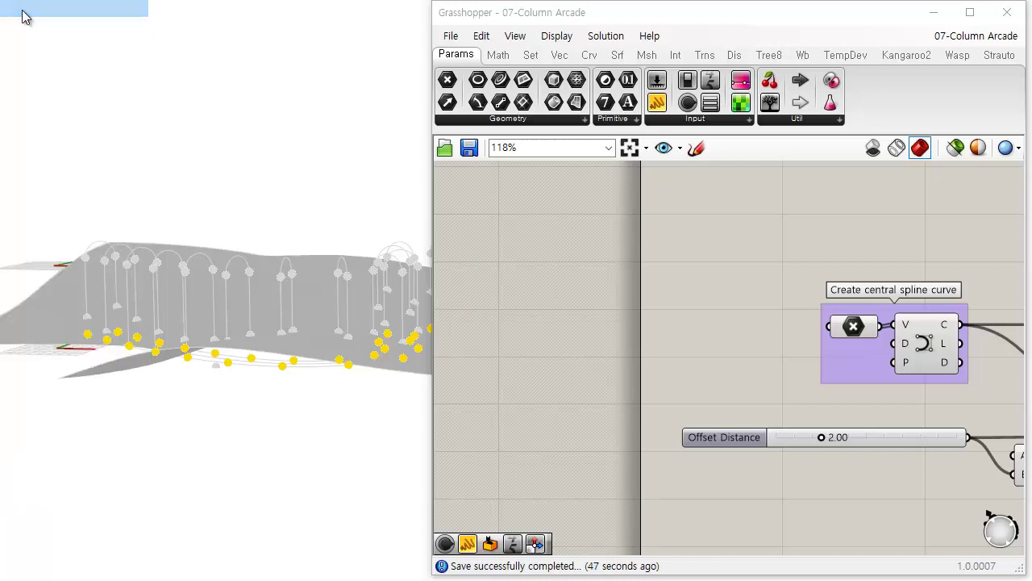
right_click_drag(284, 245, 256, 377)
Select the point parameter and the central spline component in turn to check their geometry in the Rhino viewport
right_click_drag(933, 258, 768, 235)
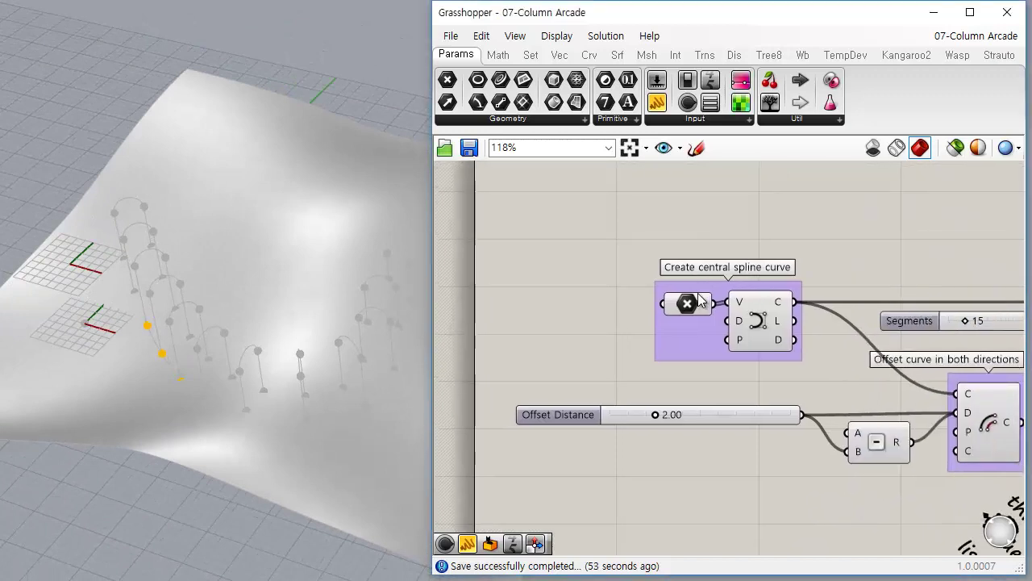
left_click(695, 303)
mouse_move(300, 484)
right_mouse_down()
mouse_move(311, 406)
mouse_move(337, 391)
mouse_move(309, 435)
mouse_move(303, 474)
right_mouse_up()
left_click(764, 331)
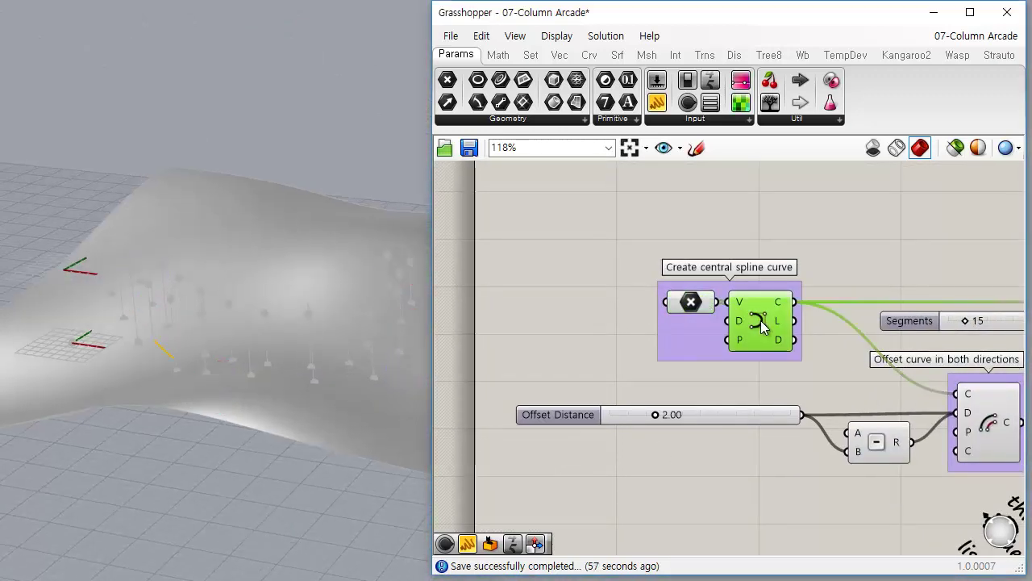
right_click_drag(201, 456, 226, 493)
Turn off the preview of the internalised surface parameter that feeds the point projection
right_click_drag(908, 277, 604, 329)
scroll(782, 375, "down", 4)
right_click_drag(844, 345, 731, 367)
scroll(854, 327, "up", 3)
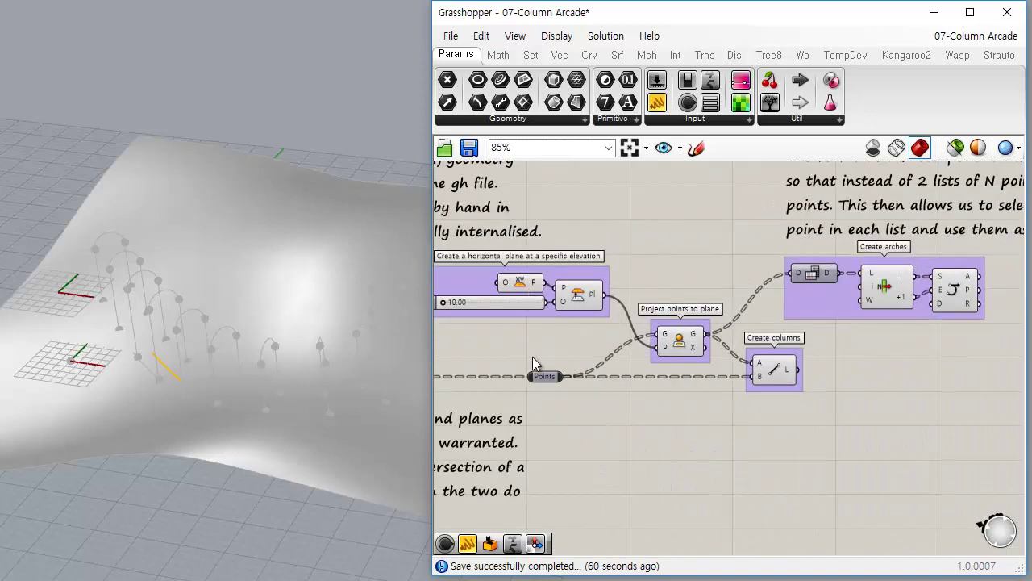
right_click_drag(549, 354, 859, 326)
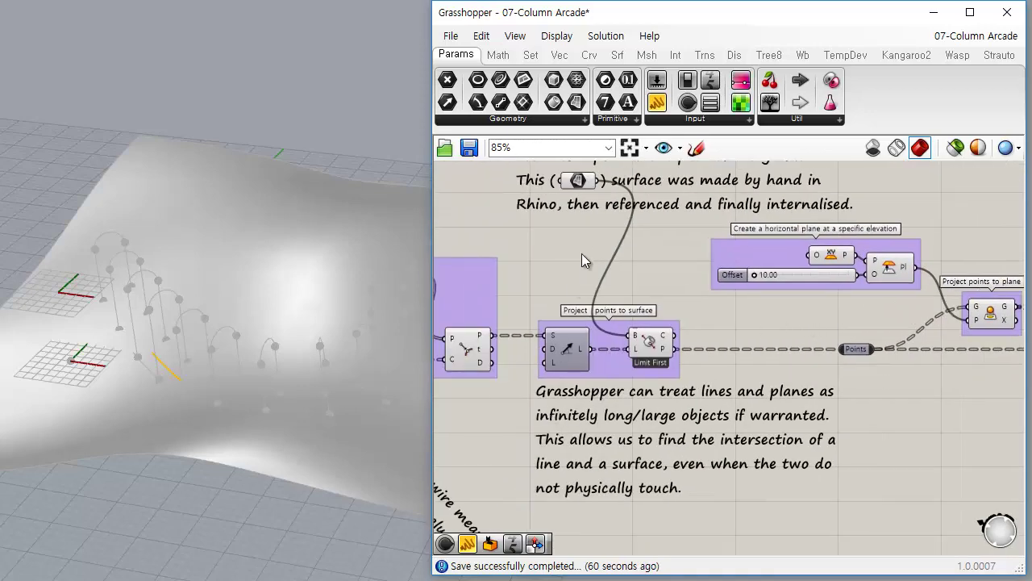
right_click(581, 181)
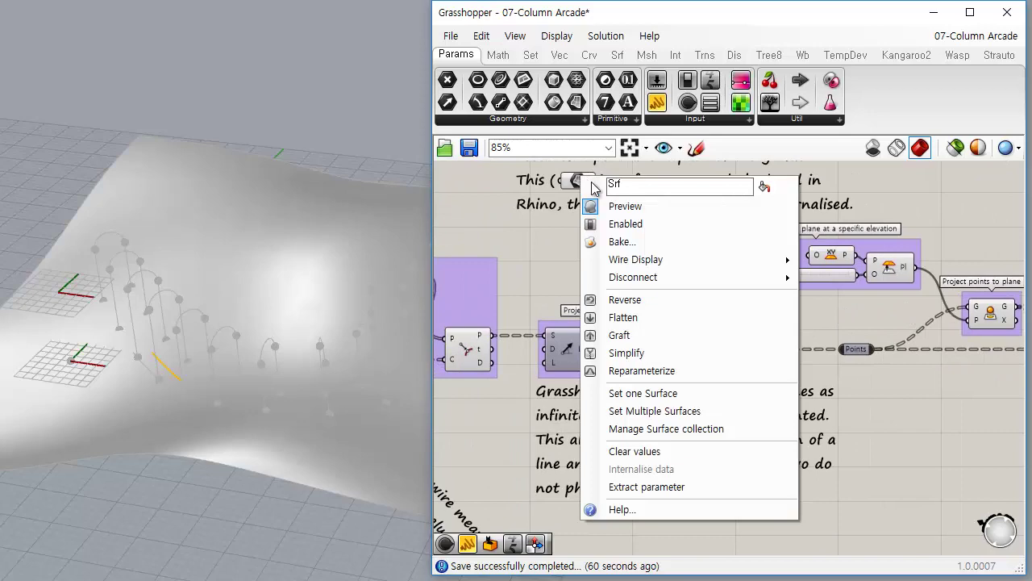
left_click(633, 206)
Highlight the control points, the central spline and the two offset curves in turn to examine them without the surface
right_click_drag(700, 291, 966, 276)
scroll(967, 276, "down", 3)
right_click_drag(871, 315, 866, 329)
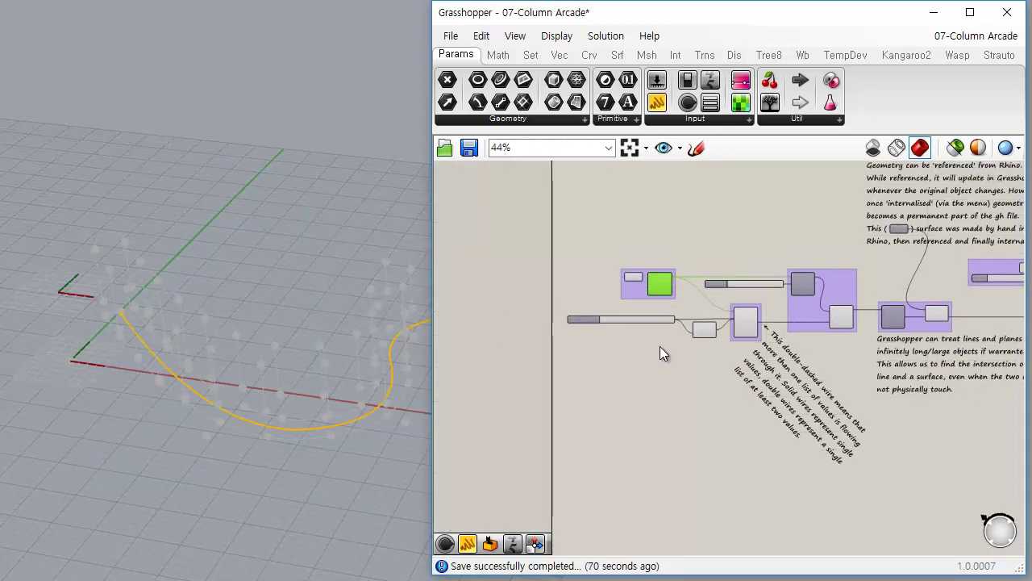
scroll(661, 291, "up", 3)
scroll(661, 289, "up", 3)
left_click(656, 339)
left_click(557, 240)
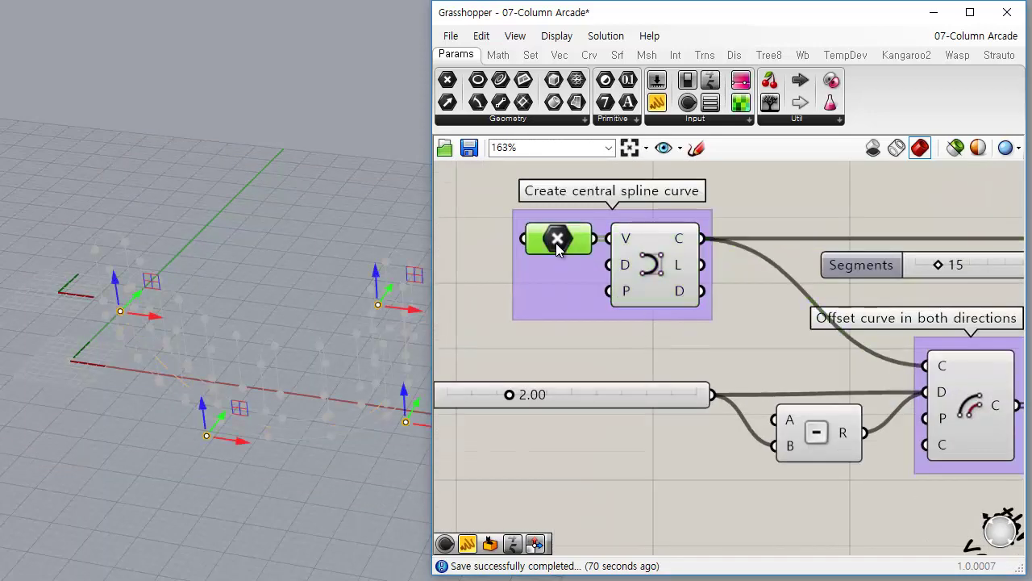
left_click(647, 271)
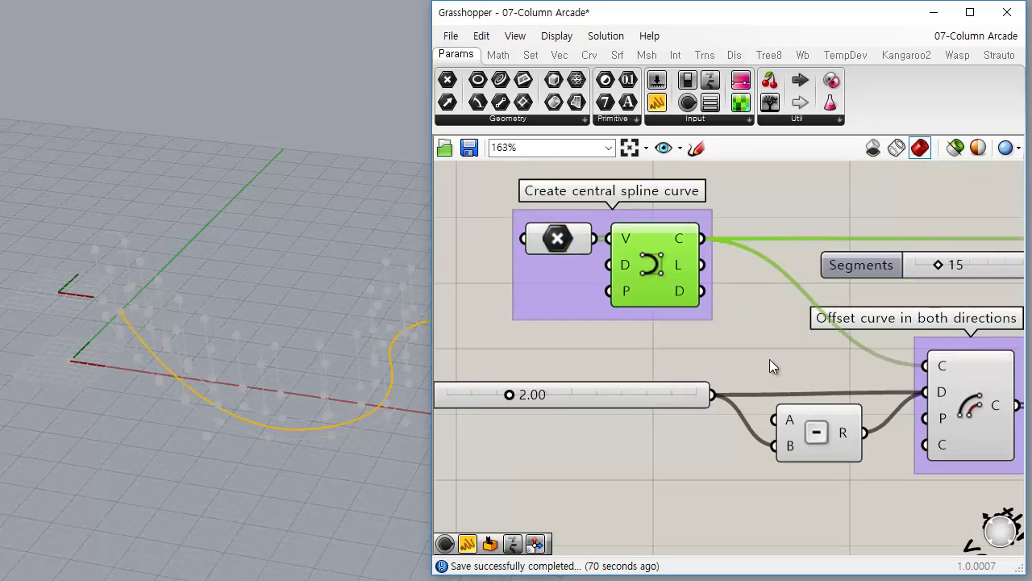
right_click_drag(842, 385, 833, 324)
left_click(970, 365)
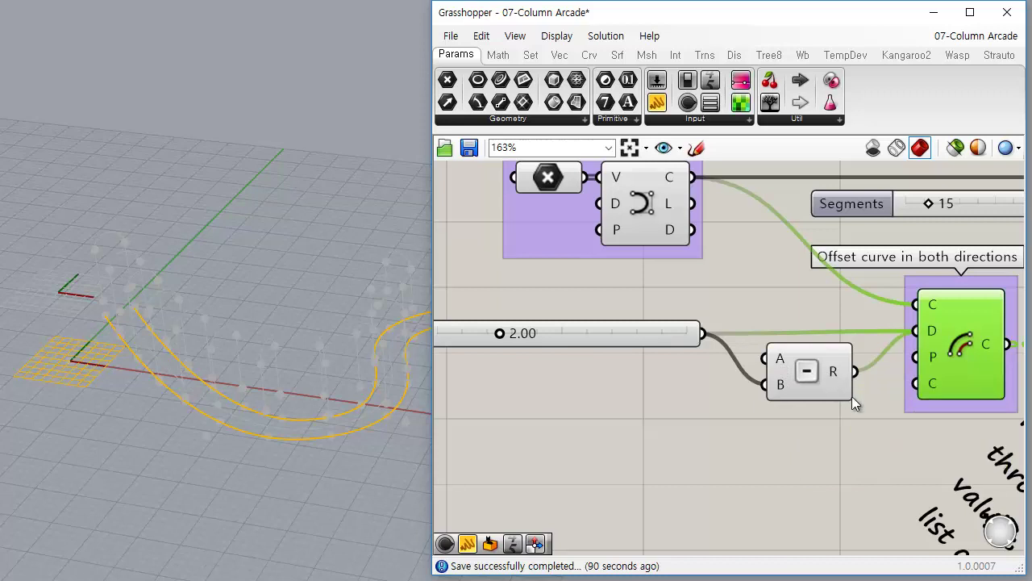
Add a Negative component below the Subtraction component and connect the Offset Distance slider to its x input
right_click_drag(851, 396, 705, 268)
double_click(733, 387)
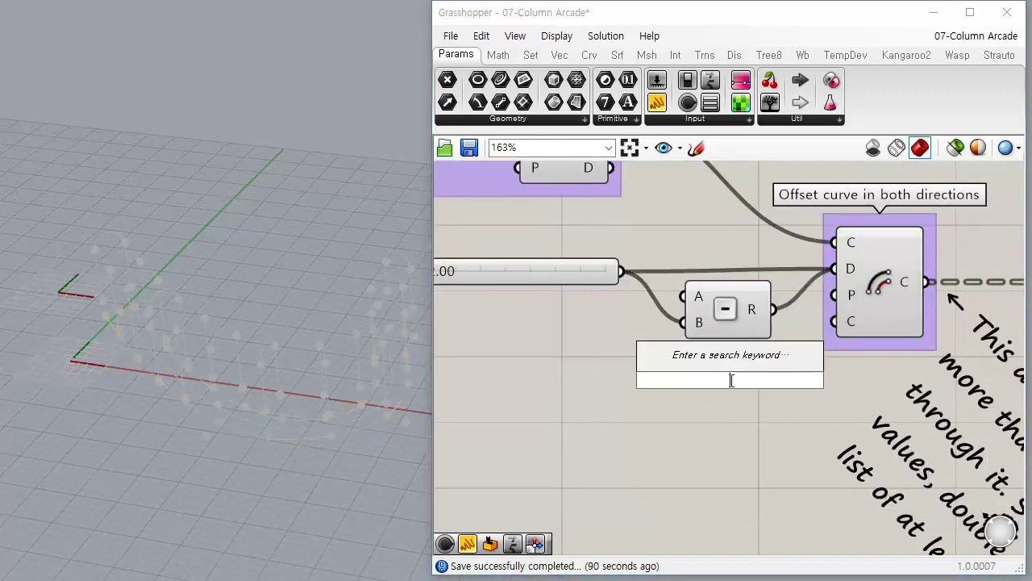
type("negat")
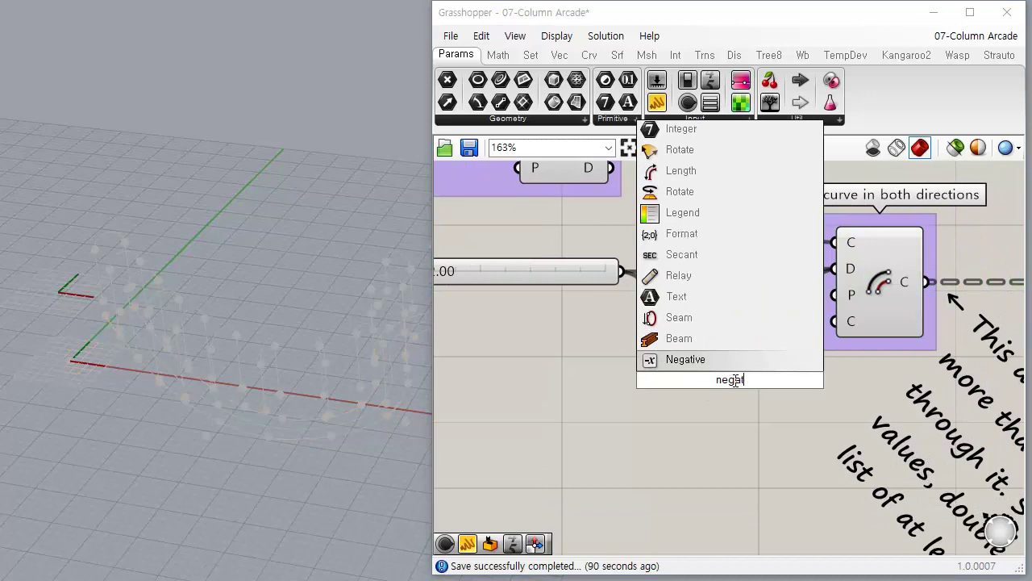
left_click(720, 358)
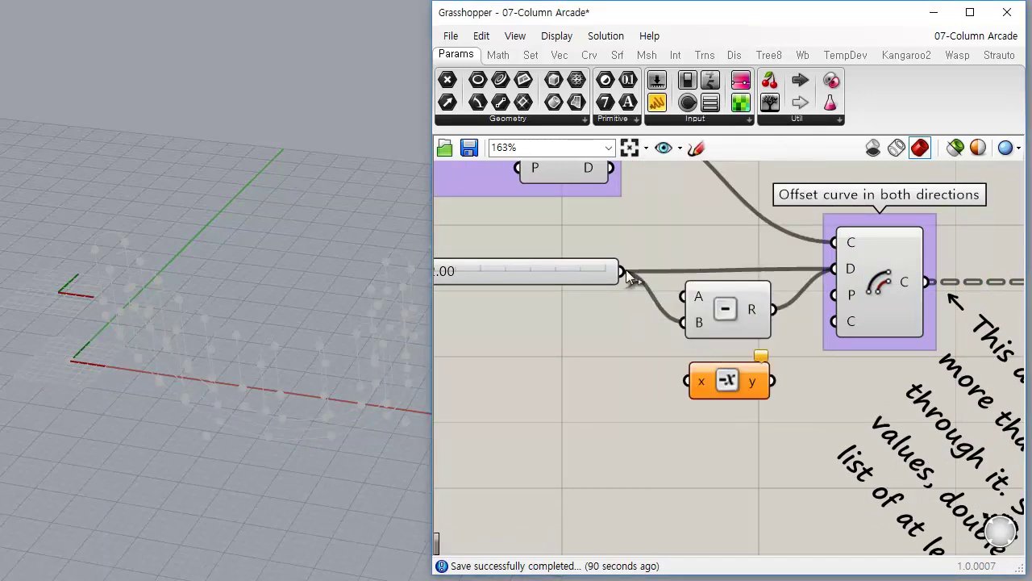
left_click_drag(627, 271, 687, 380)
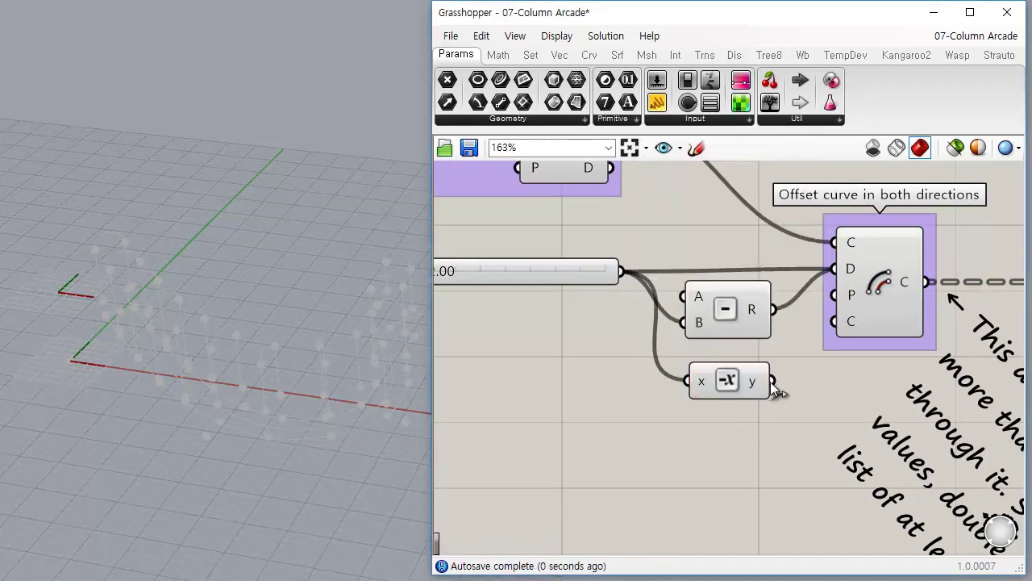
Highlight the Offset Curve component to examine its two curves and the output wire leading to the point transfer group
left_click_drag(771, 381, 797, 366)
right_click_drag(828, 396, 785, 384)
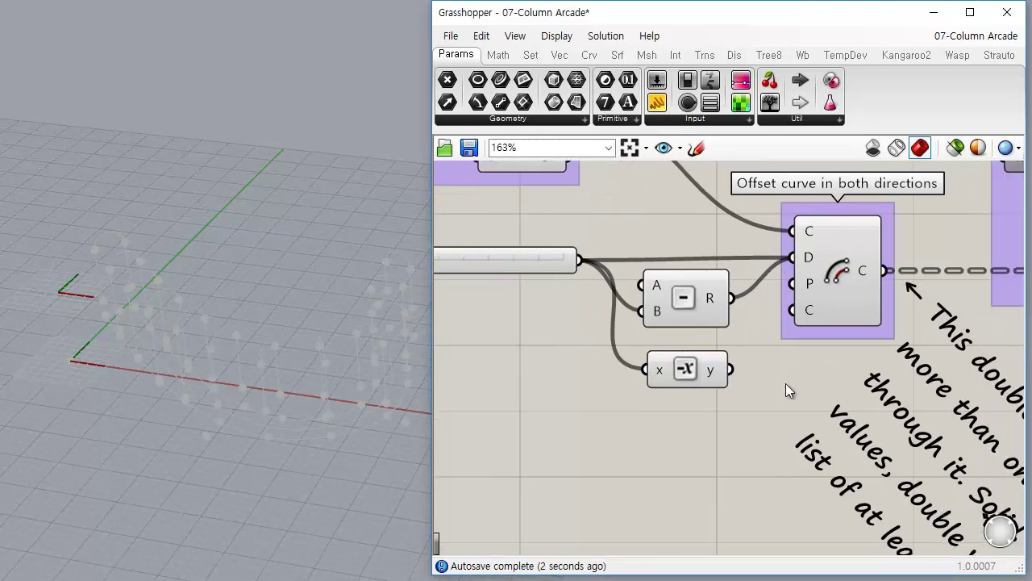
right_click_drag(794, 329, 670, 397)
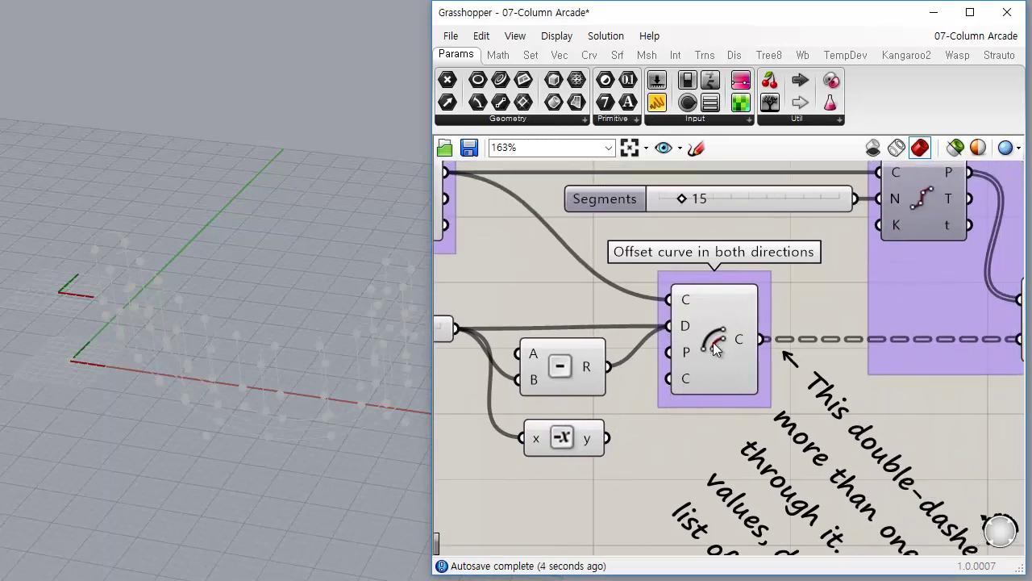
left_click(713, 344)
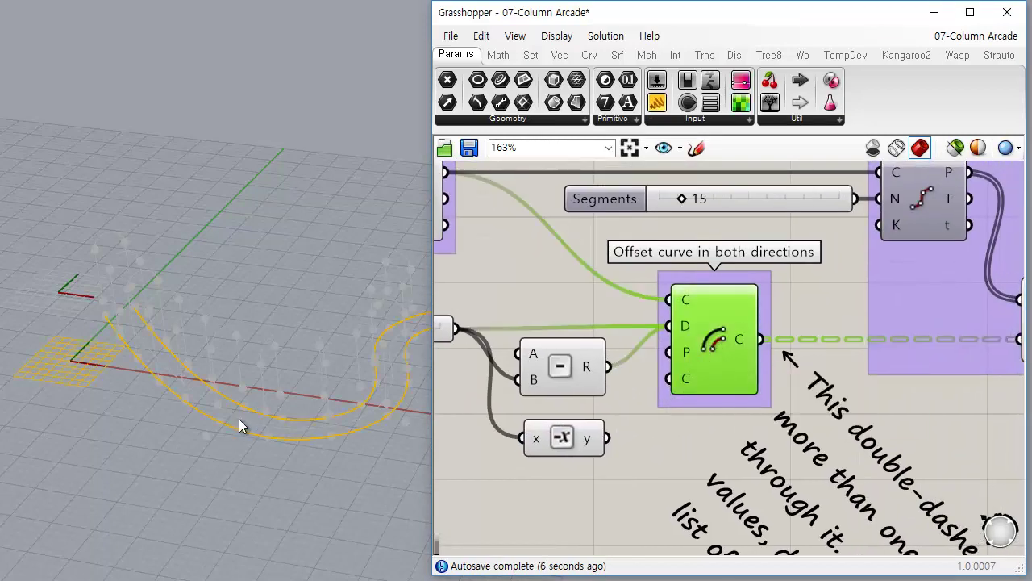
right_click_drag(758, 334, 646, 344)
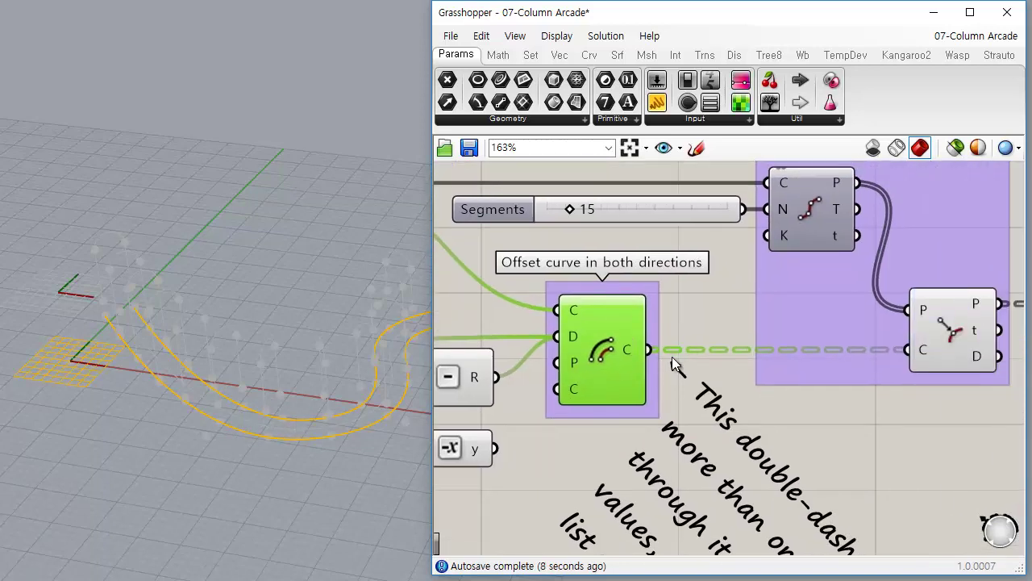
right_click_drag(767, 353, 778, 383)
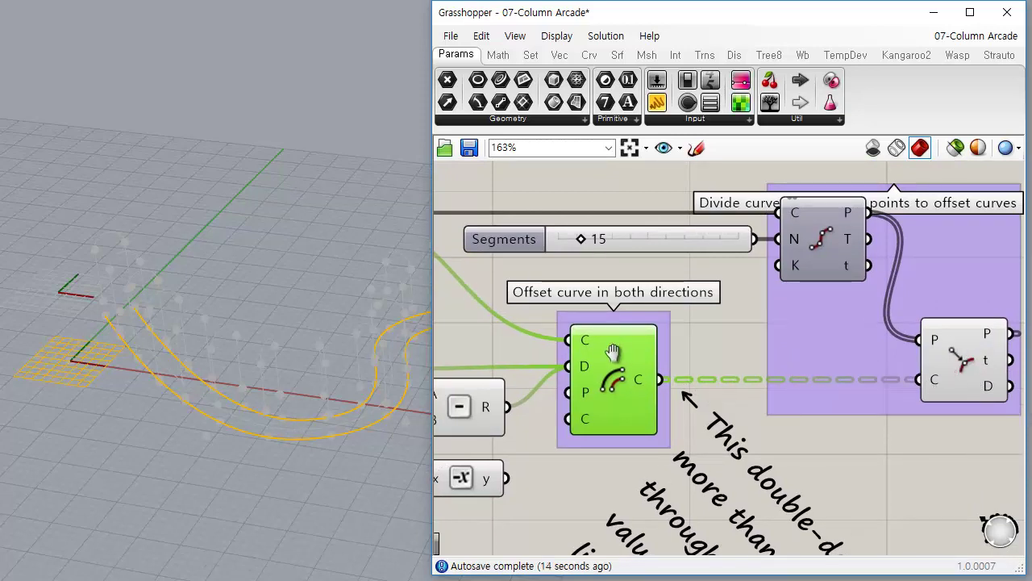
right_click_drag(668, 342, 636, 369)
Turn on the Divide Curve component's preview and highlight the Curve Closest Point component to compare their points in the viewport
left_click(790, 267)
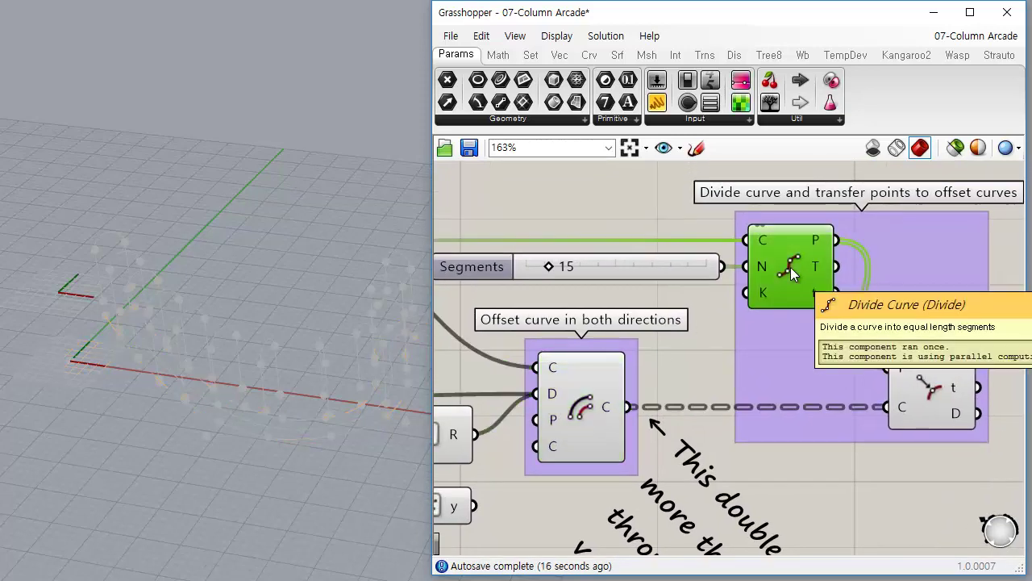
right_click(791, 267)
left_click(833, 299)
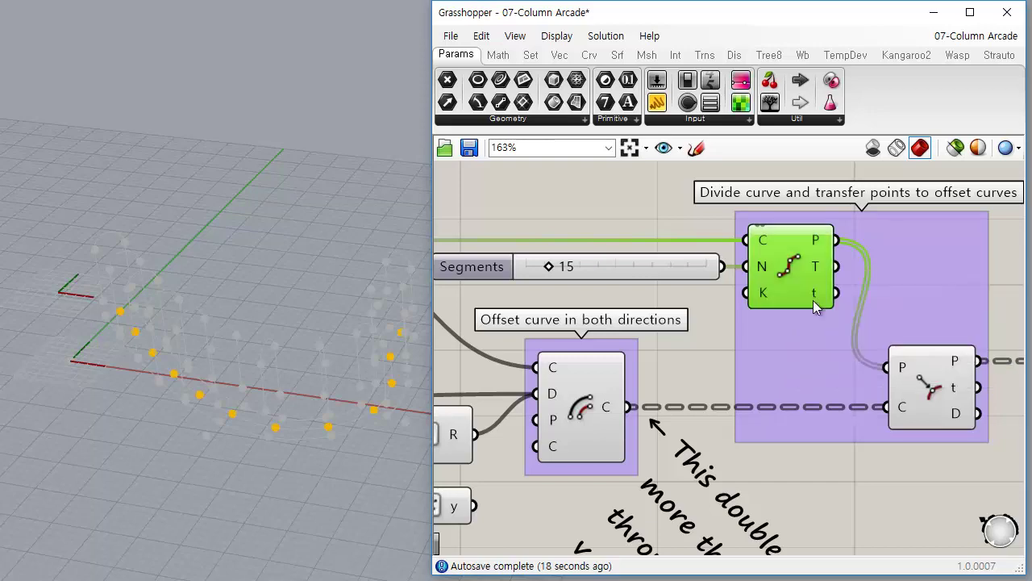
right_click_drag(369, 352, 270, 448)
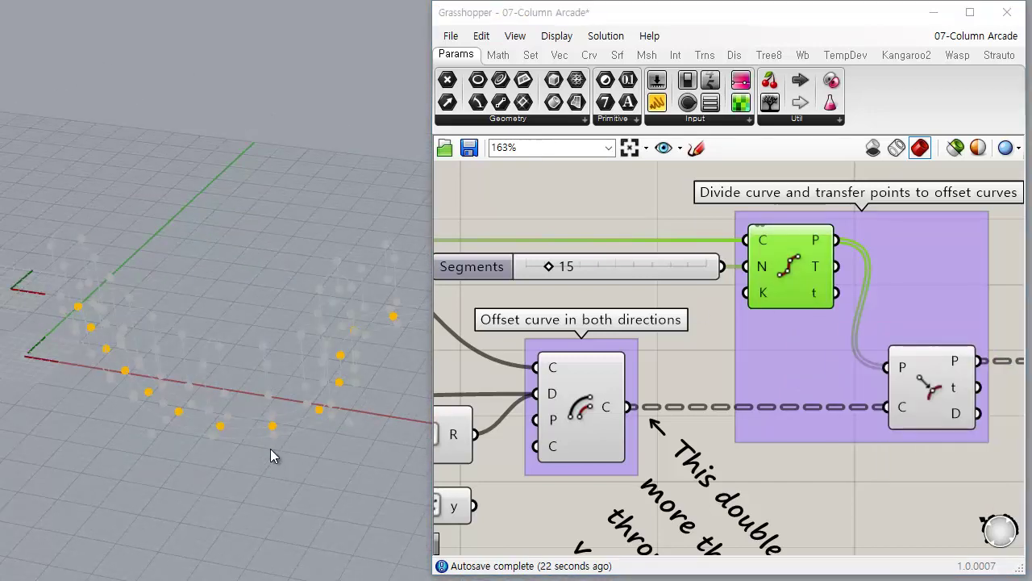
left_click(929, 403)
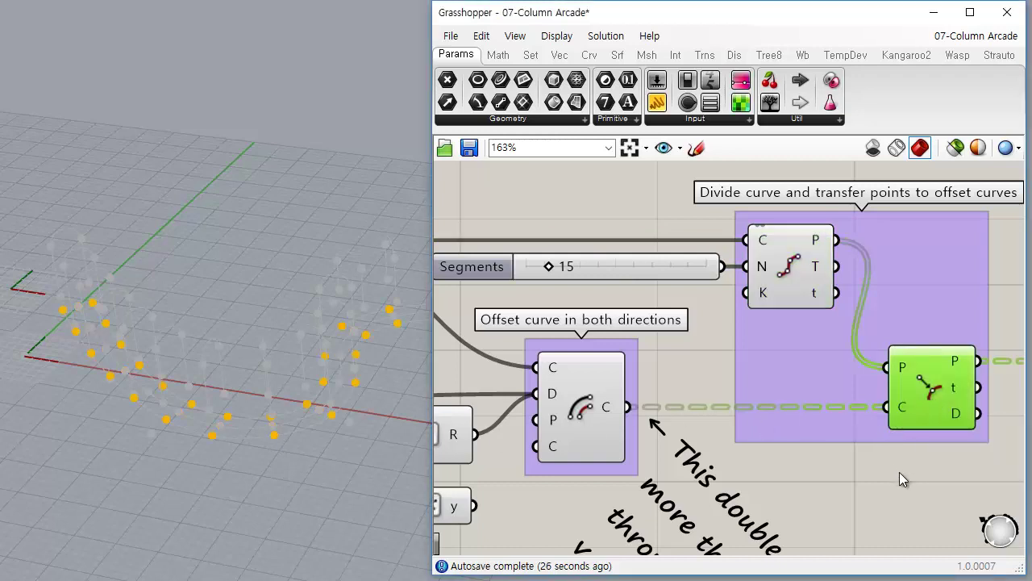
List the Curve Closest Point component's D output in an enlarged panel below it, and delete the panel after reading it
right_click_drag(919, 434, 734, 344)
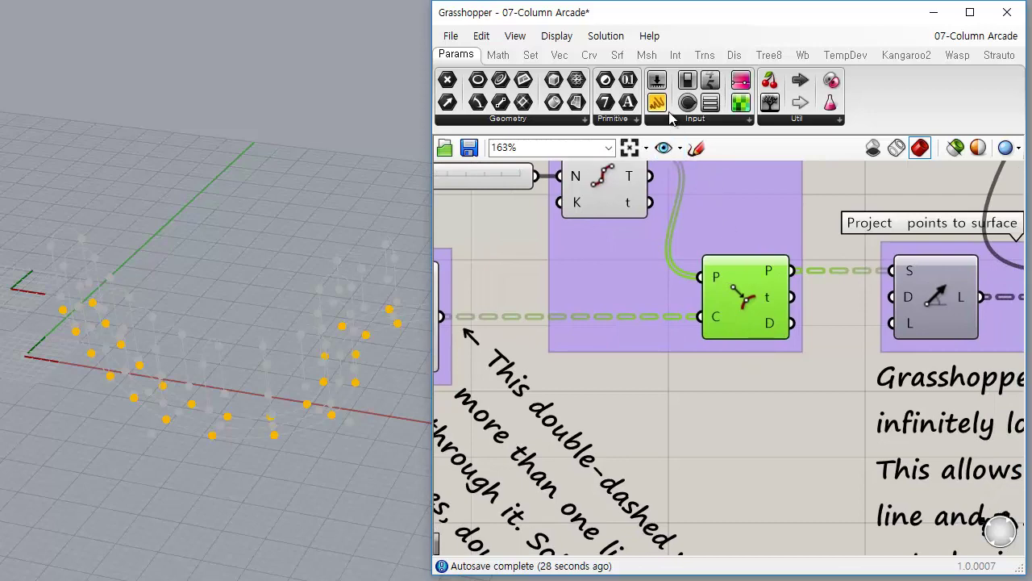
left_click_drag(657, 102, 843, 457)
left_click_drag(791, 323, 746, 460)
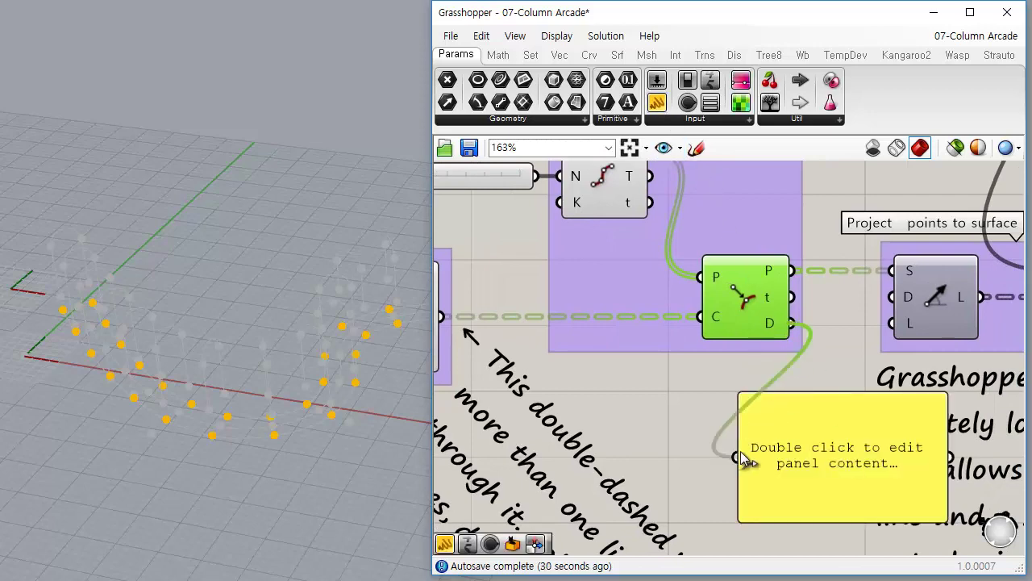
right_click_drag(891, 498, 809, 360)
left_click_drag(790, 380, 788, 508)
mouse_move(867, 303)
left_mouse_down()
mouse_move(874, 518)
mouse_move(854, 338)
mouse_move(859, 325)
mouse_move(870, 528)
mouse_move(856, 295)
left_mouse_up()
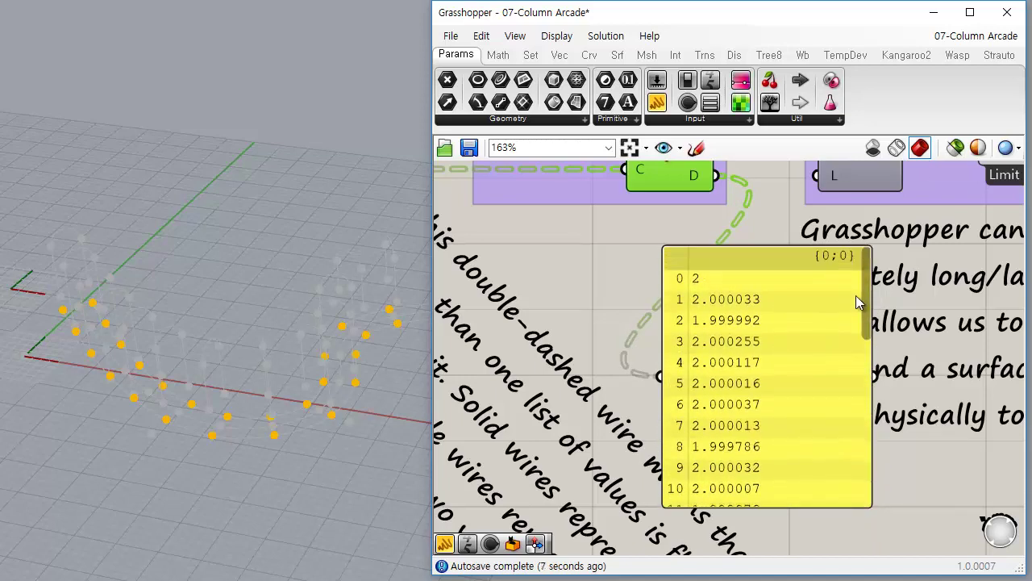
left_click(773, 353)
key("Delete")
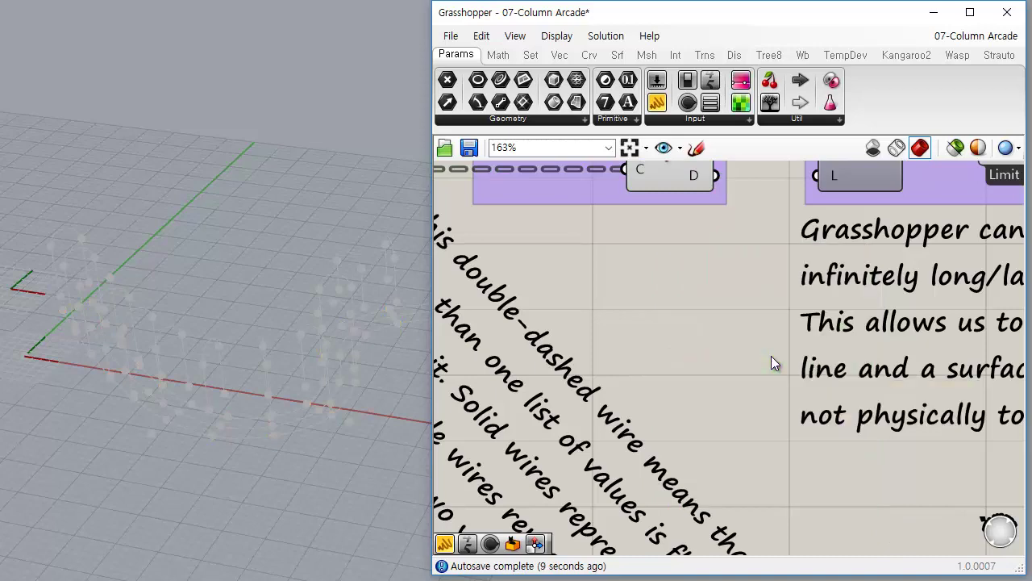
Examine the Offset Curve component's C output data and the double-dashed wire carrying it to the point transfer group
right_click_drag(552, 311, 860, 374)
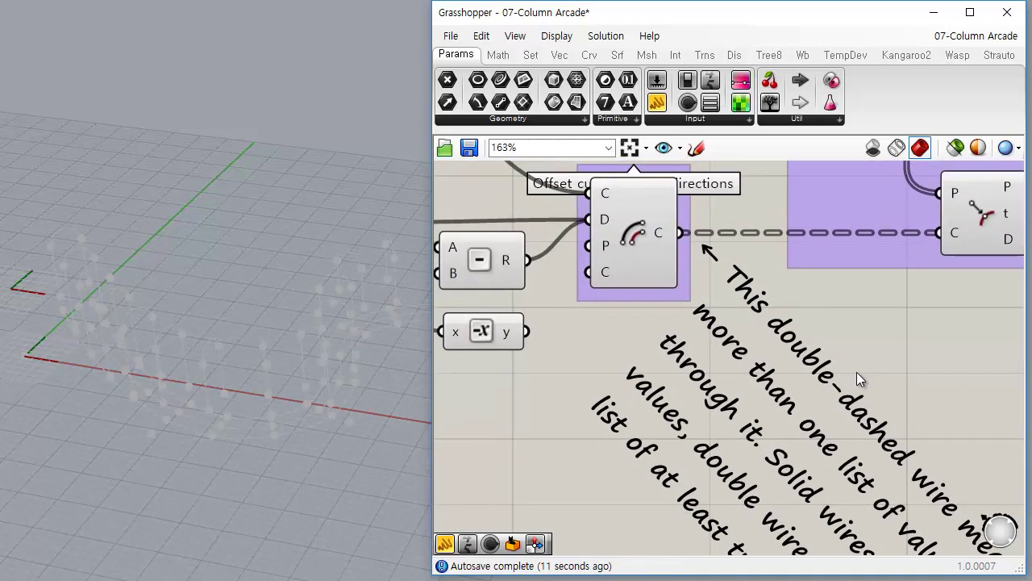
scroll(860, 374, "down", 3)
right_click_drag(354, 449, 310, 462)
scroll(251, 430, "up", 4)
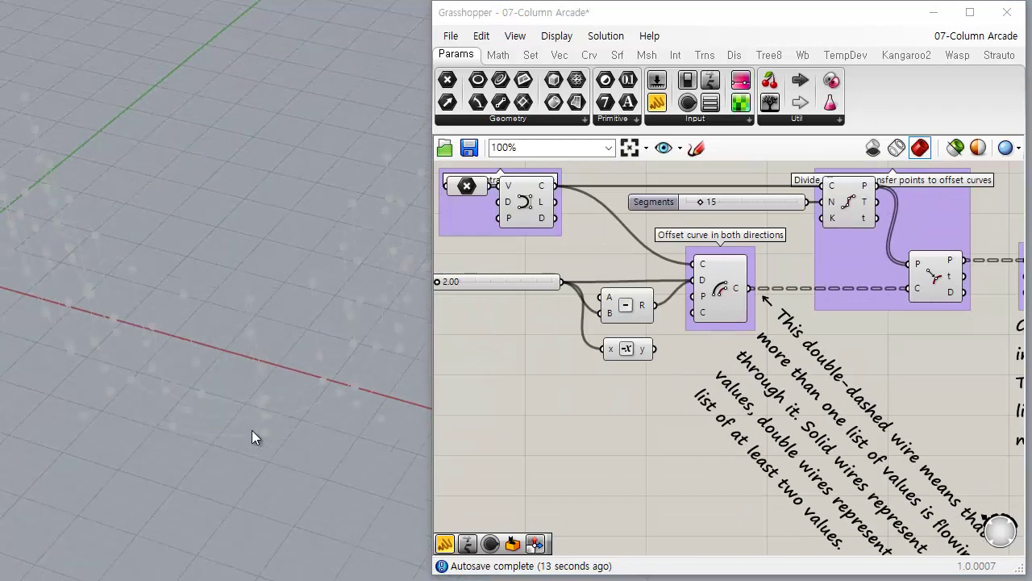
scroll(674, 353, "up", 3)
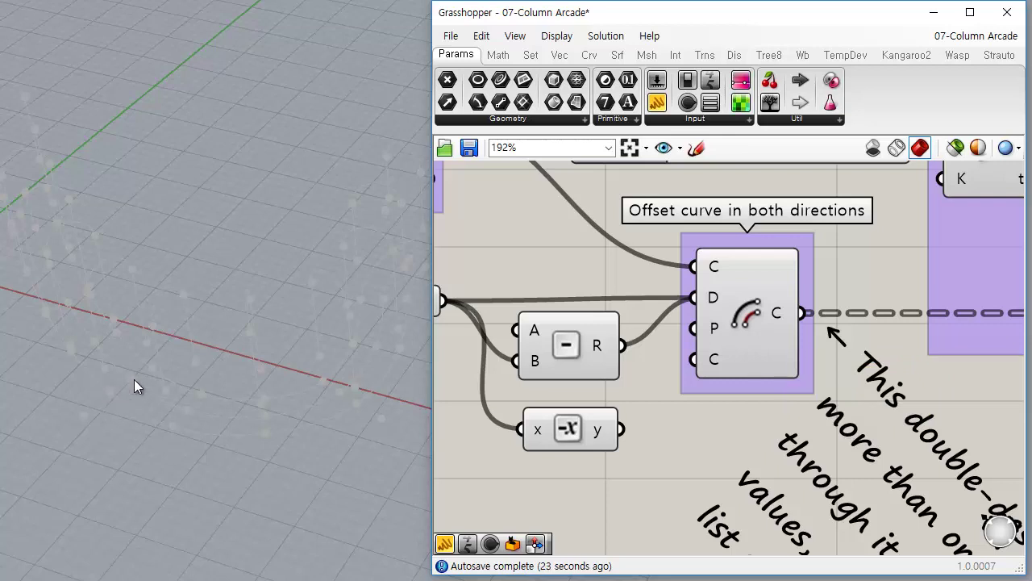
scroll(134, 406, "down", 2)
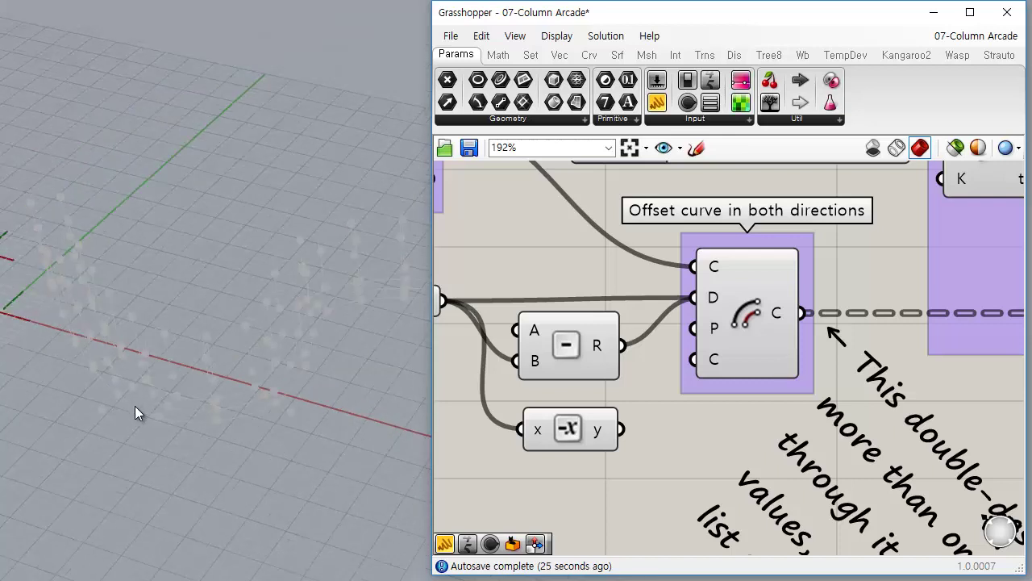
scroll(838, 373, "down", 3)
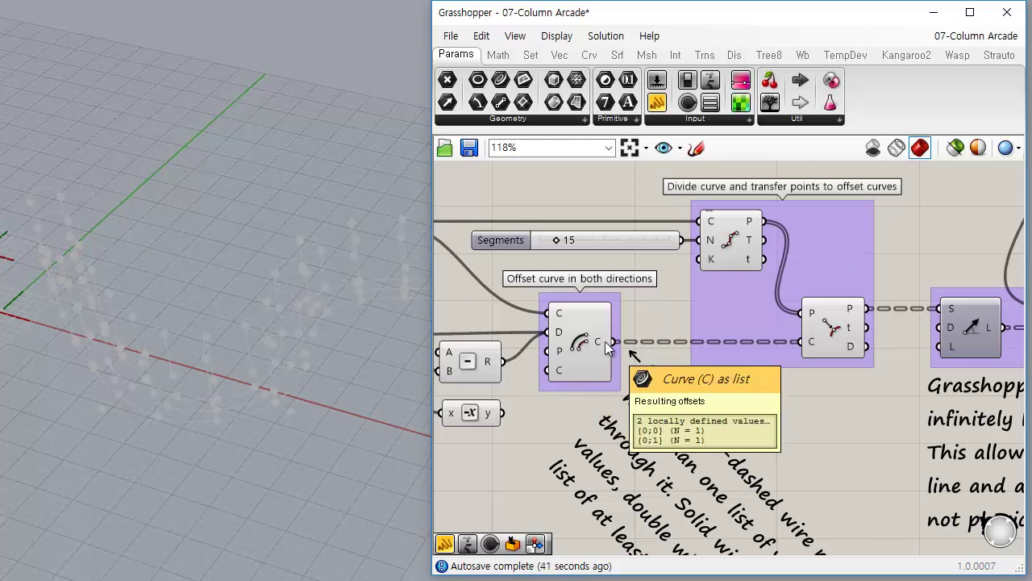
right_click_drag(802, 392, 732, 392)
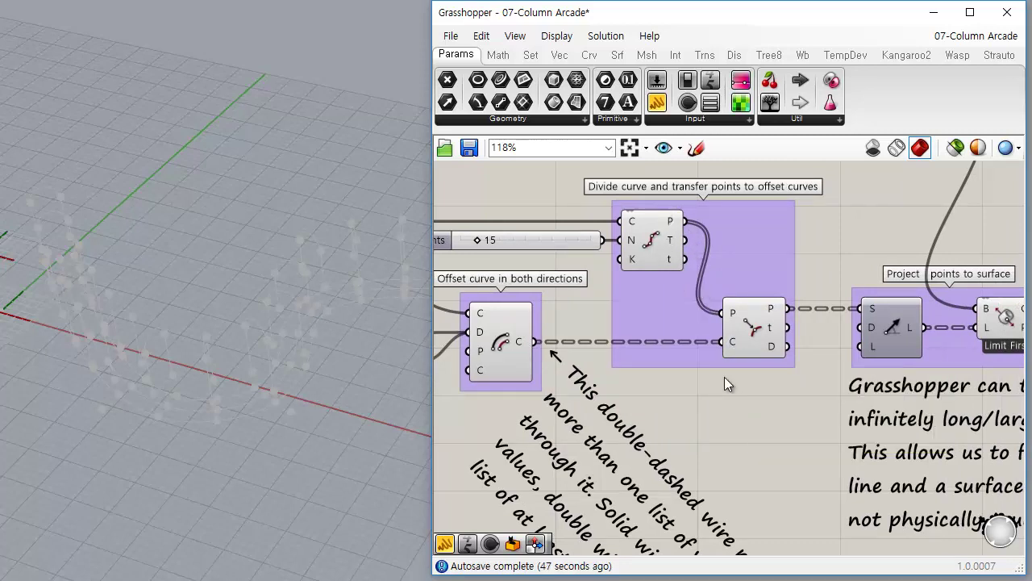
right_click_drag(630, 401, 598, 290)
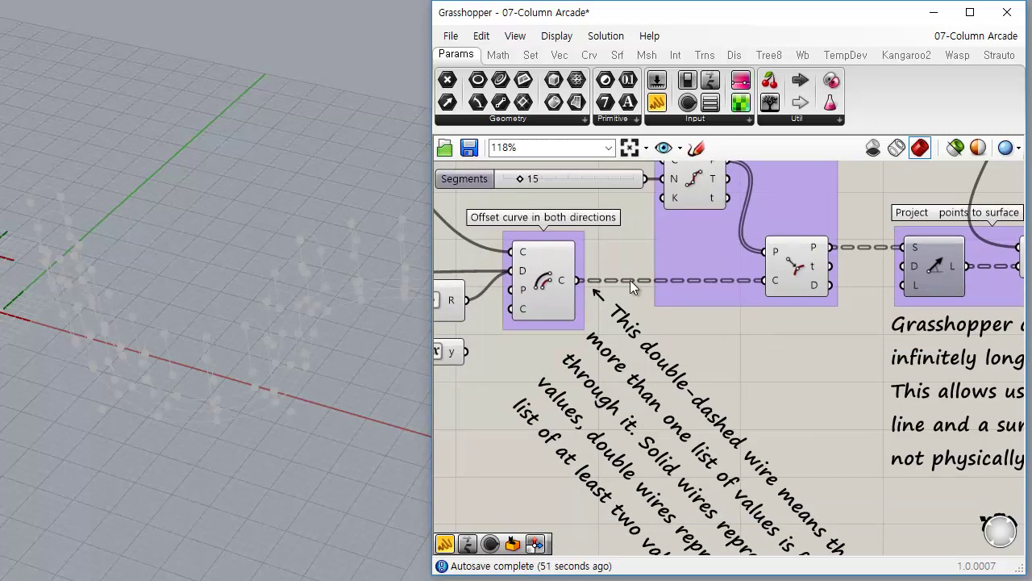
Rotate the slanted note about double-dashed wires to horizontal and move it further below the components
right_click_drag(800, 461, 765, 317)
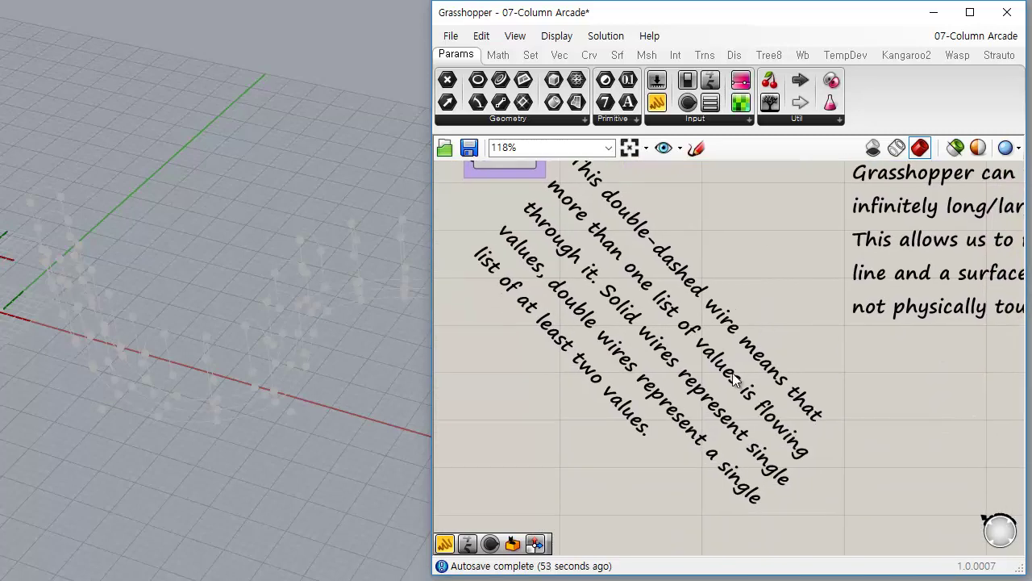
right_click_drag(668, 438, 695, 481)
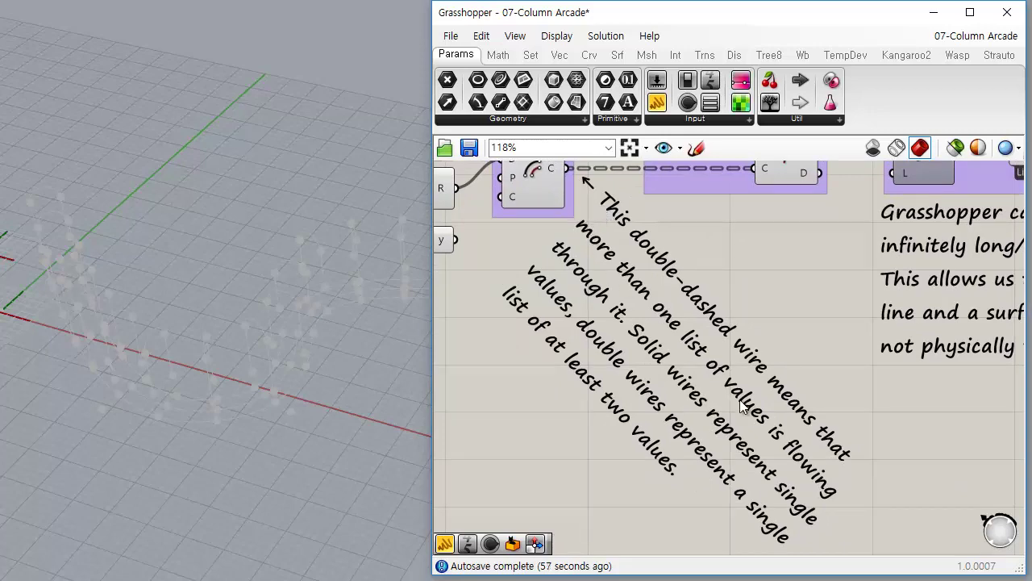
right_click_drag(796, 414, 792, 430)
mouse_move(834, 469)
left_mouse_down()
mouse_move(865, 408)
mouse_move(853, 271)
left_mouse_up()
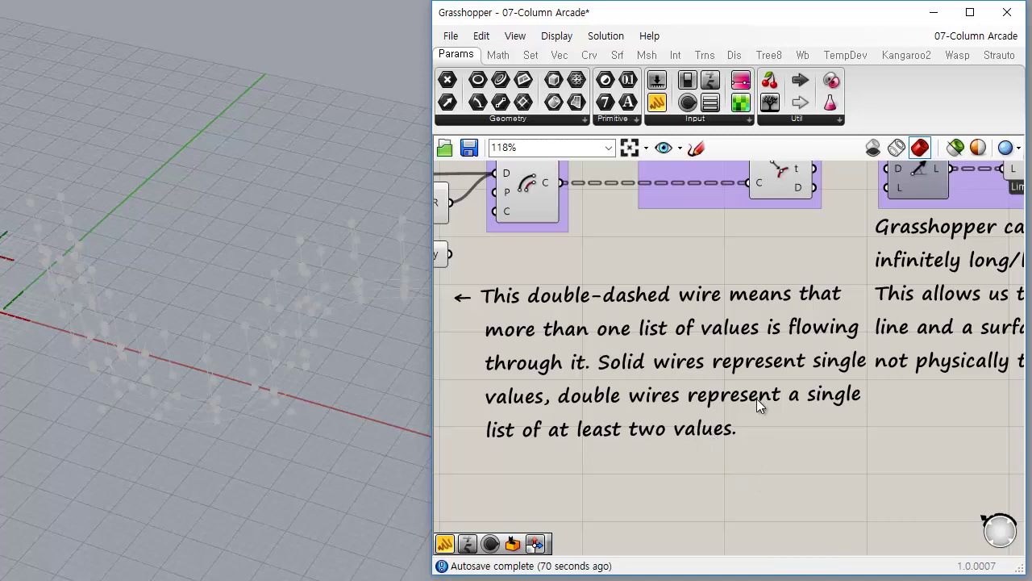
mouse_move(757, 399)
left_mouse_down()
mouse_move(704, 427)
mouse_move(736, 456)
left_mouse_up()
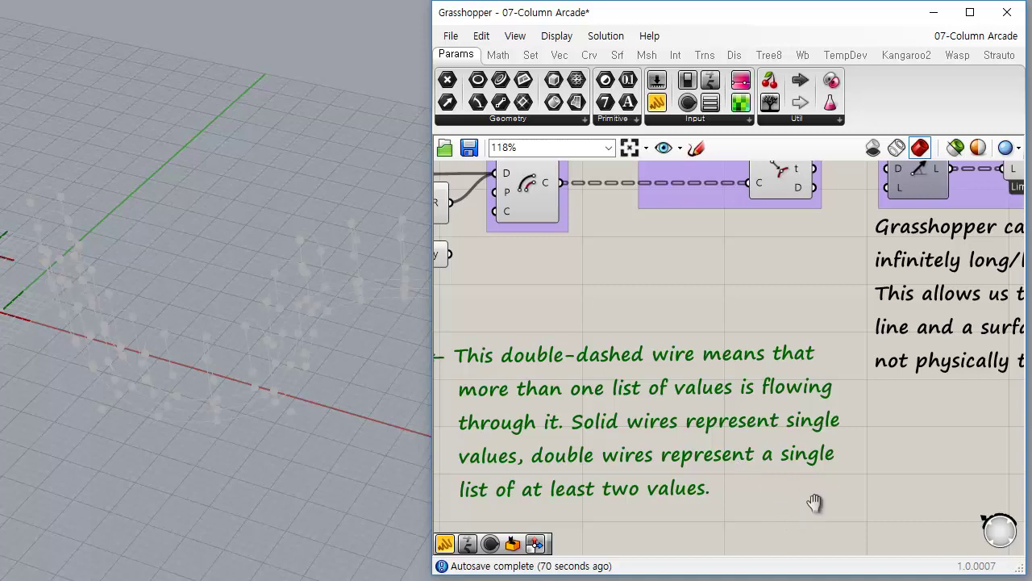
right_click_drag(816, 504, 850, 477)
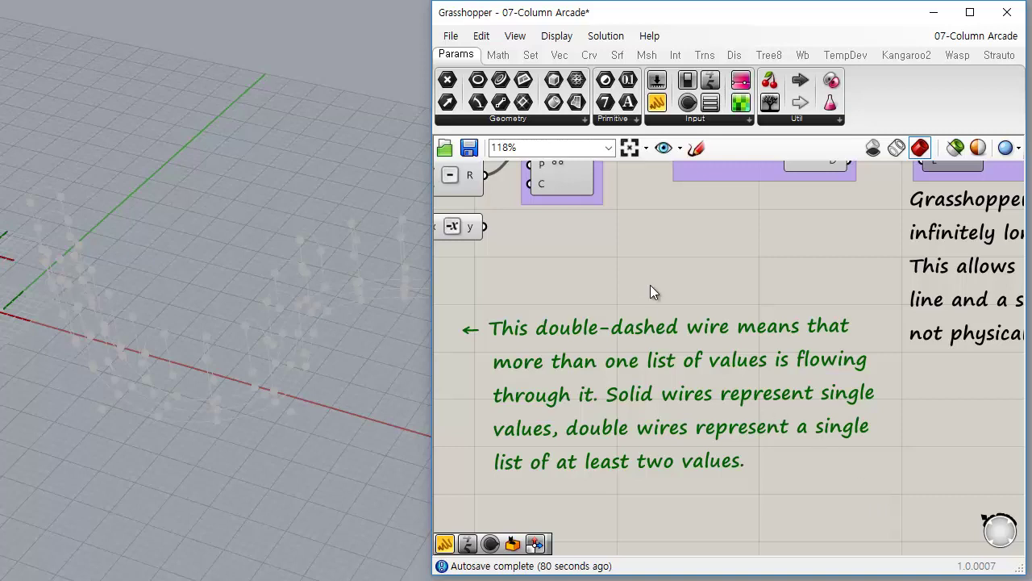
Add a Param Viewer between the offset components and the wire note, and connect the Offset Curve's C output to it
right_click_drag(643, 234, 695, 328)
right_click_drag(726, 257, 712, 336)
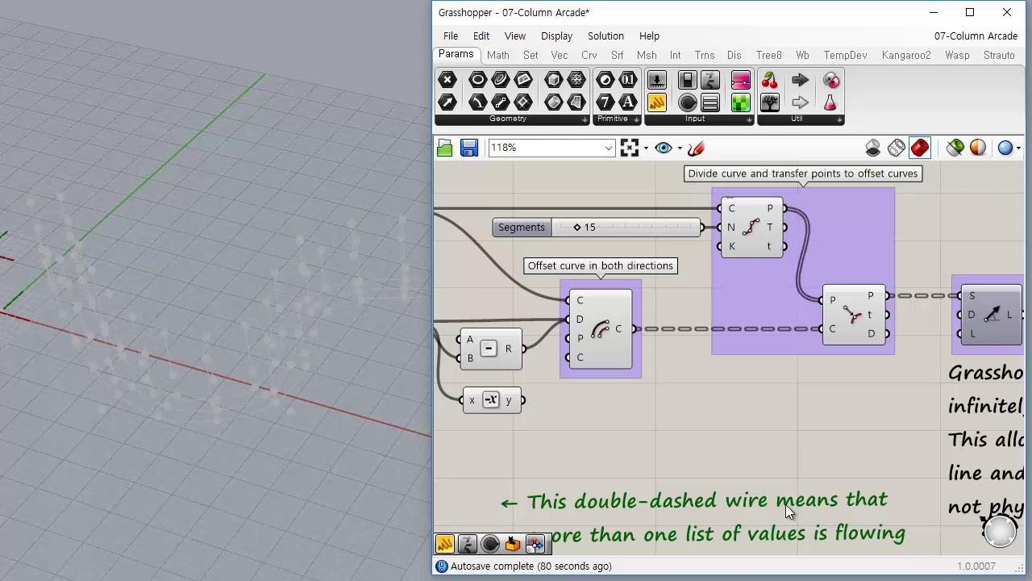
right_click_drag(790, 443, 774, 312)
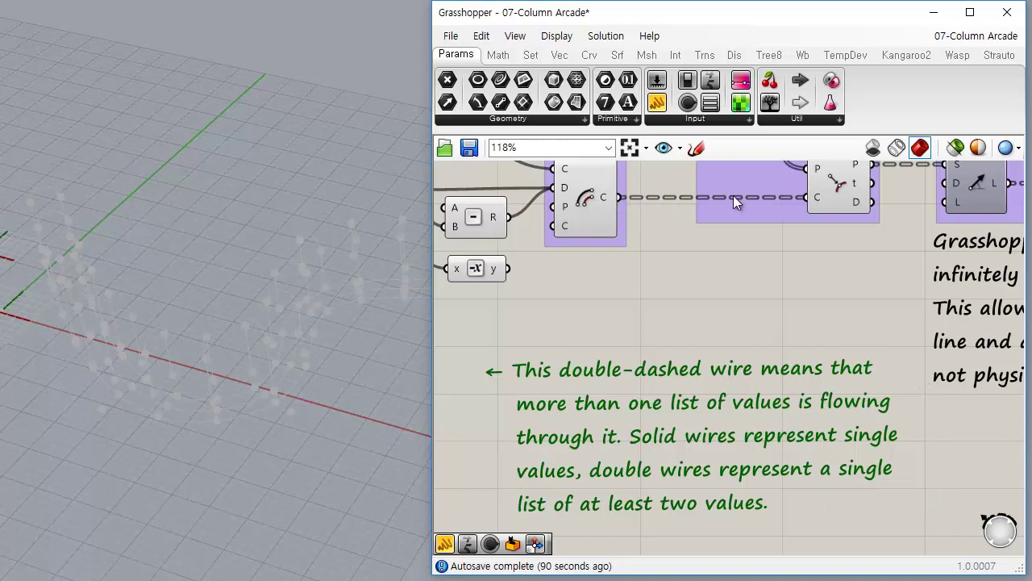
left_click_drag(770, 103, 736, 297)
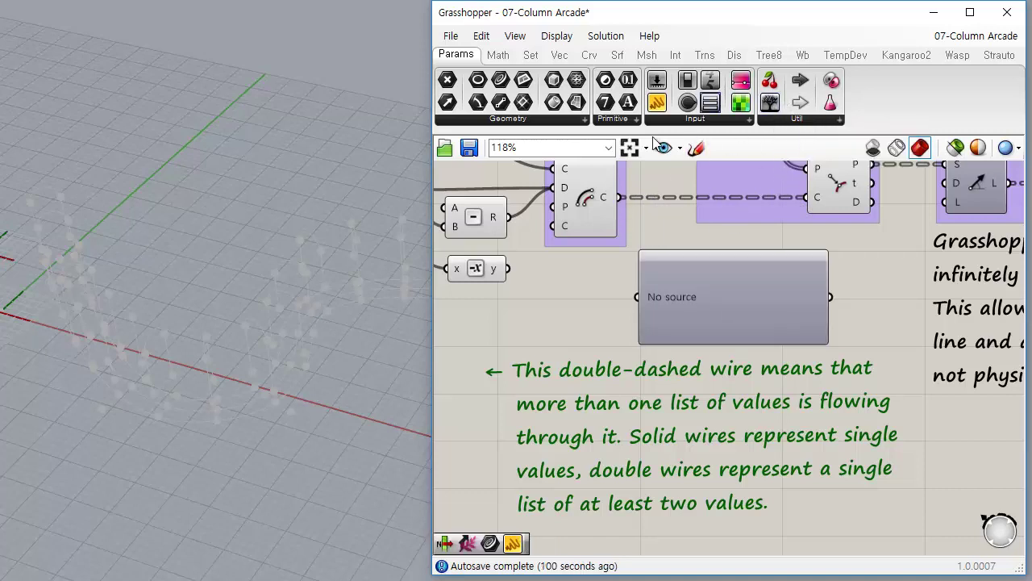
left_click_drag(620, 197, 723, 275)
scroll(648, 299, "up", 3)
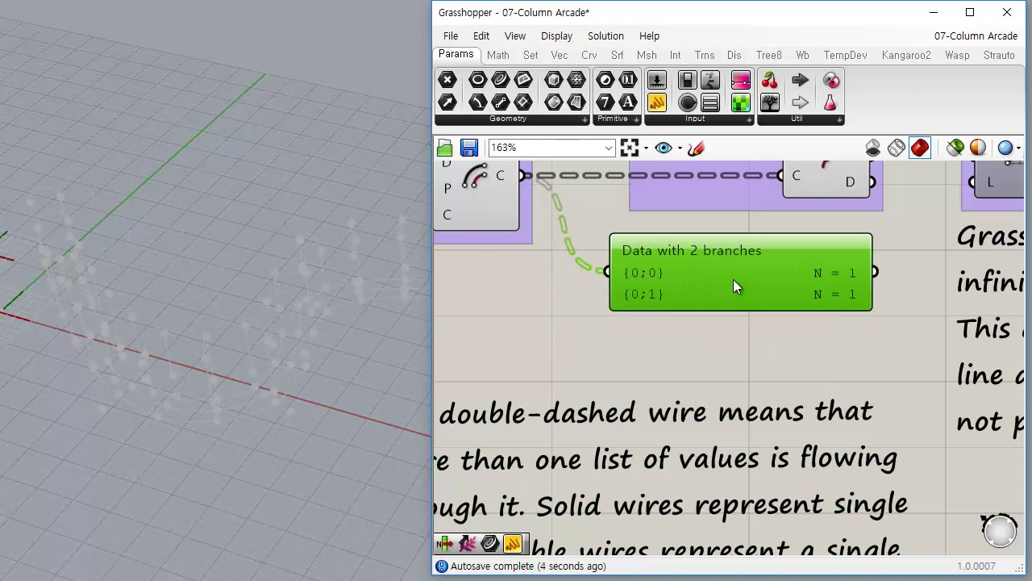
scroll(790, 321, "down", 3)
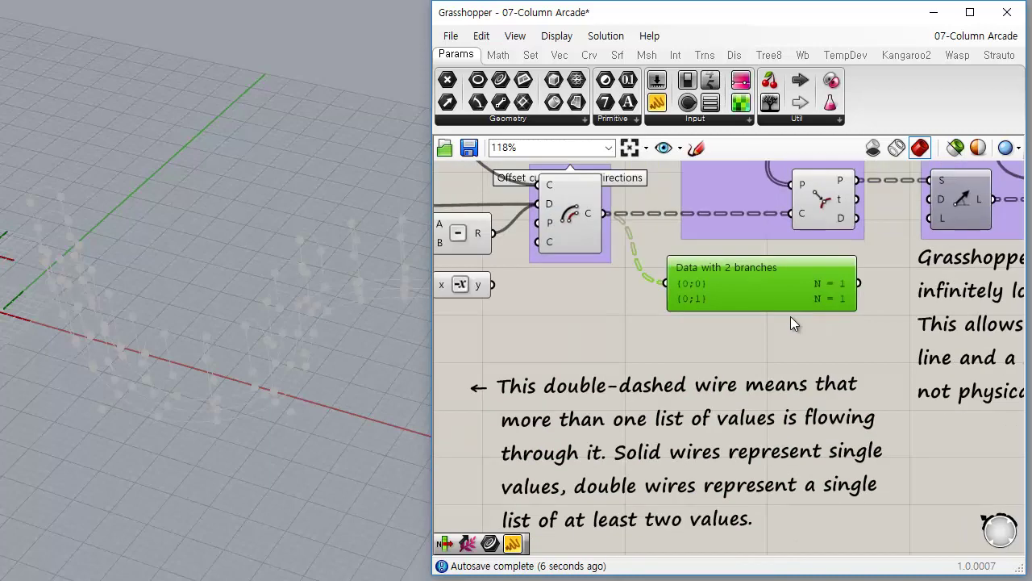
Inspect the Offset Curve component's Curve and Distance inputs and compare them with the branches in the Param Viewer
right_click_drag(568, 285, 587, 355)
scroll(570, 276, "up", 3)
mouse_move(570, 275)
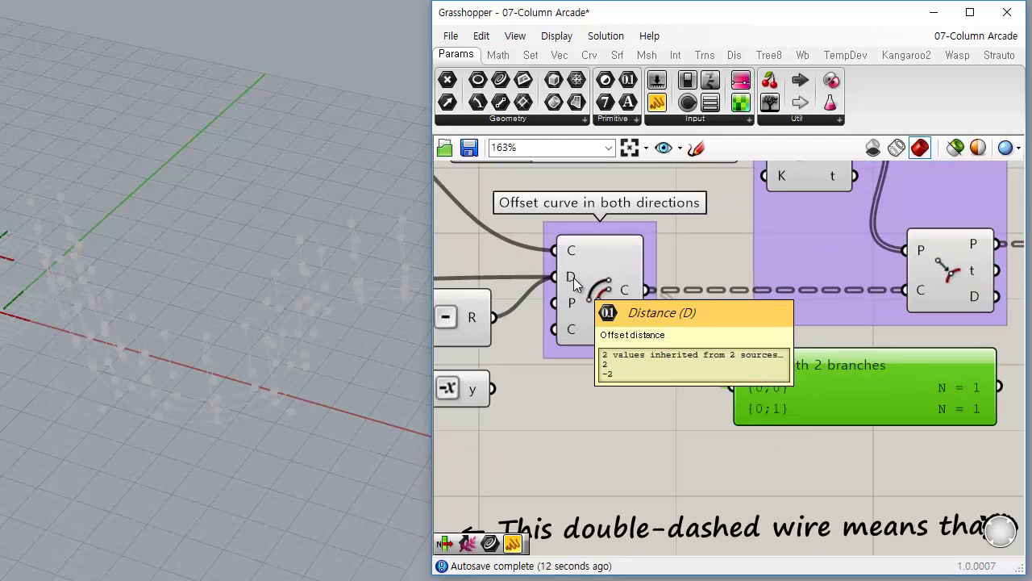
left_click(605, 307)
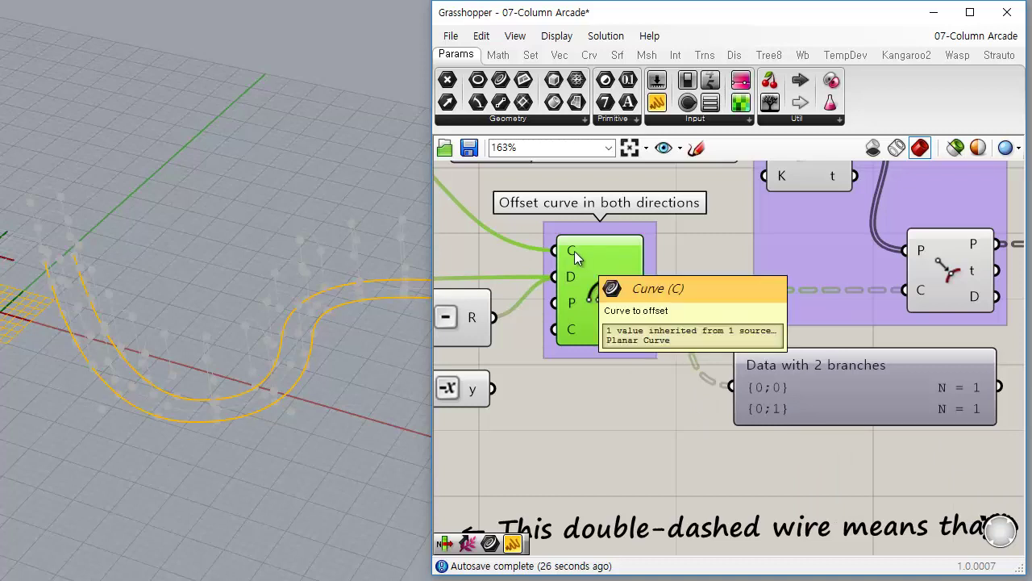
mouse_move(571, 277)
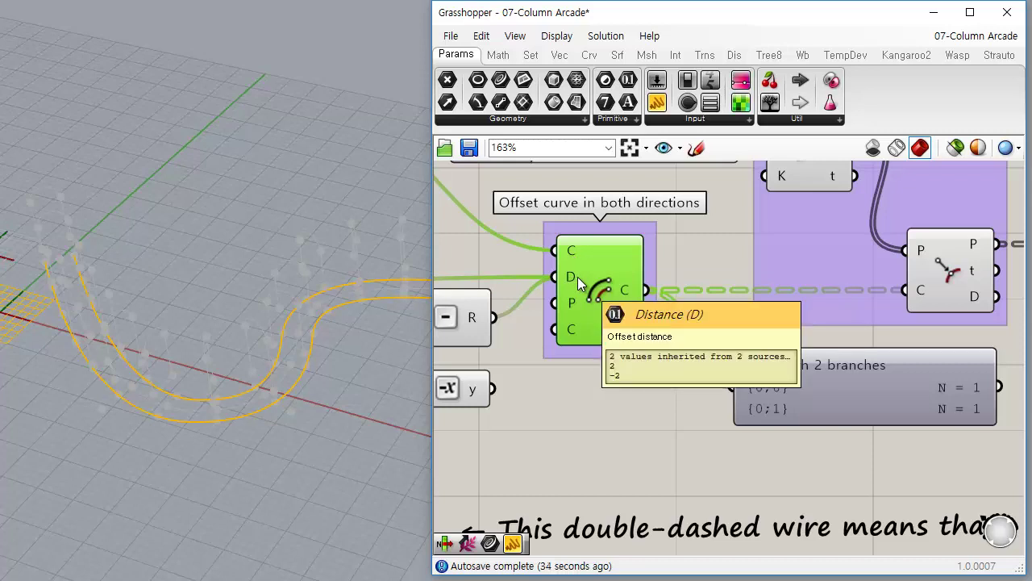
right_click_drag(814, 458, 687, 406)
scroll(751, 403, "down", 2)
scroll(678, 407, "up", 2)
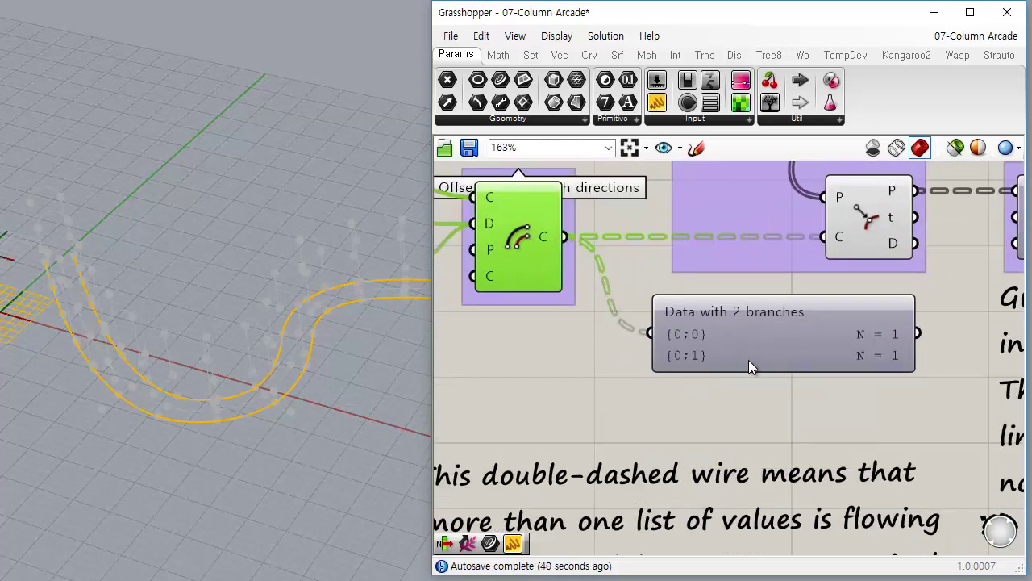
scroll(886, 392, "down", 3)
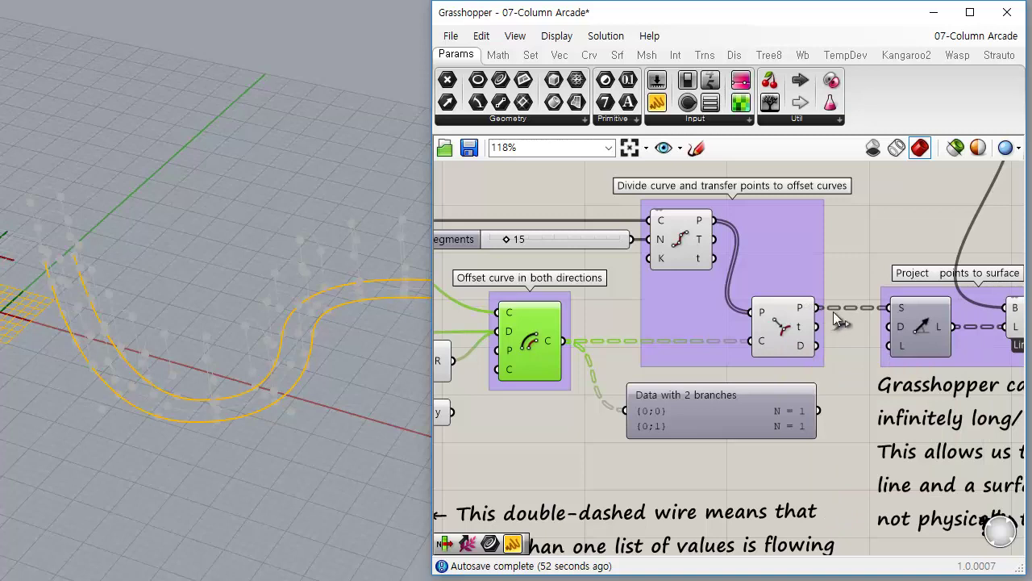
Connect the Curve Closest Point component's P output to the Param Viewer and move the viewer slightly lower
left_click_drag(817, 307, 624, 408)
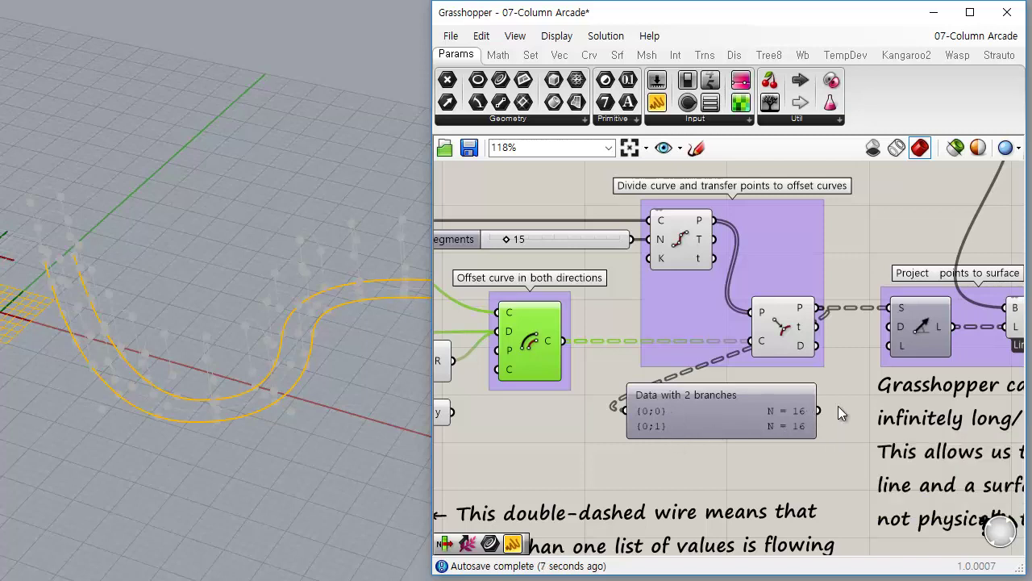
left_click_drag(737, 421, 758, 412)
scroll(758, 412, "up", 2)
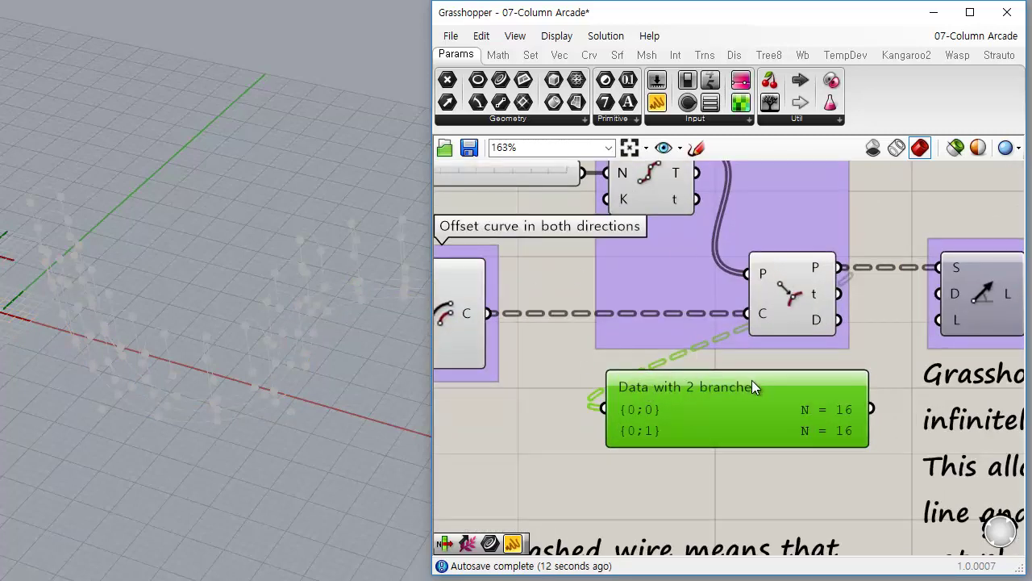
right_click_drag(752, 382, 758, 409)
left_click_drag(729, 437, 715, 449)
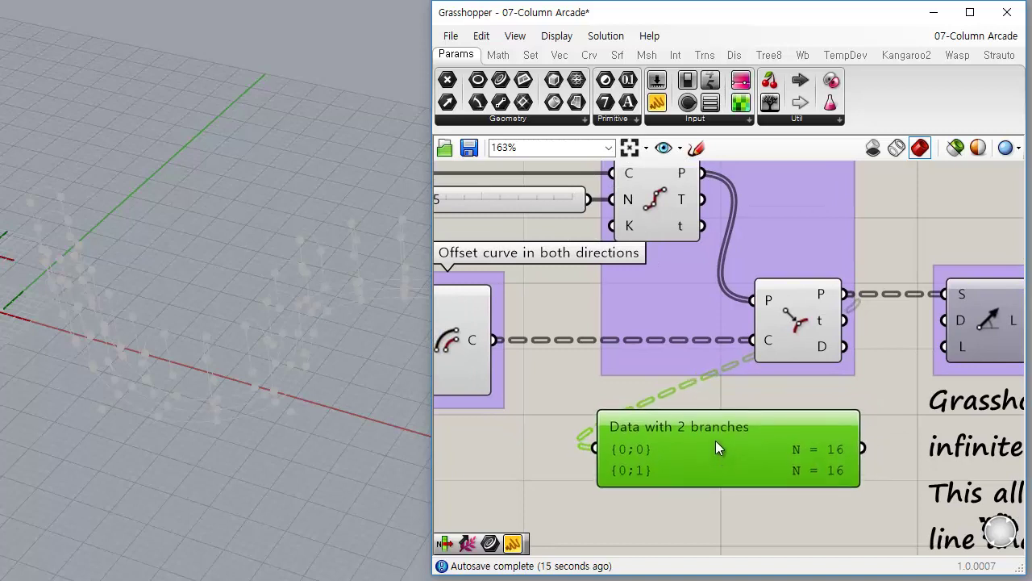
Flatten the Offset Curve component's C output
right_click(471, 340)
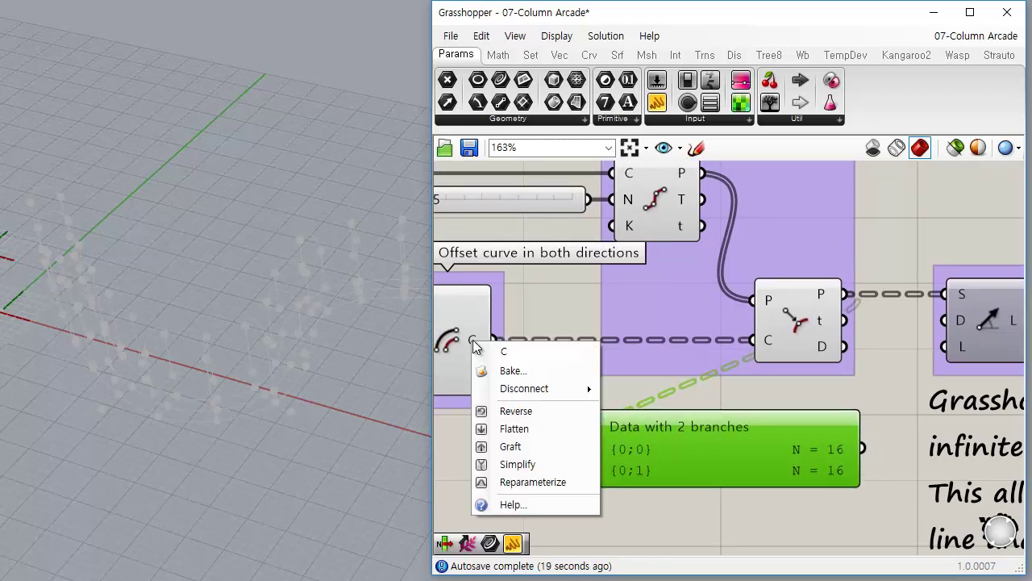
right_click(771, 337)
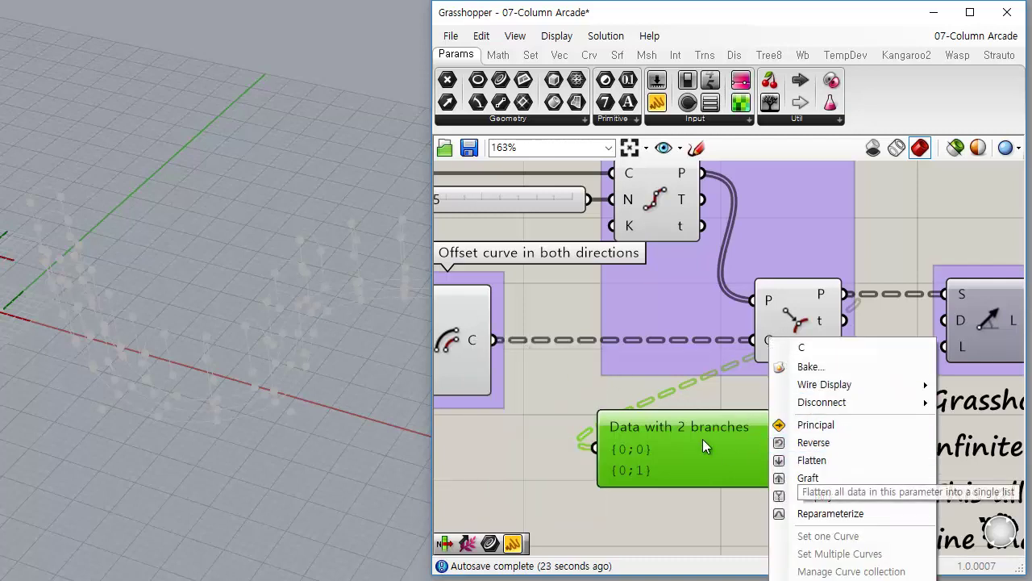
right_click(477, 338)
left_click(520, 425)
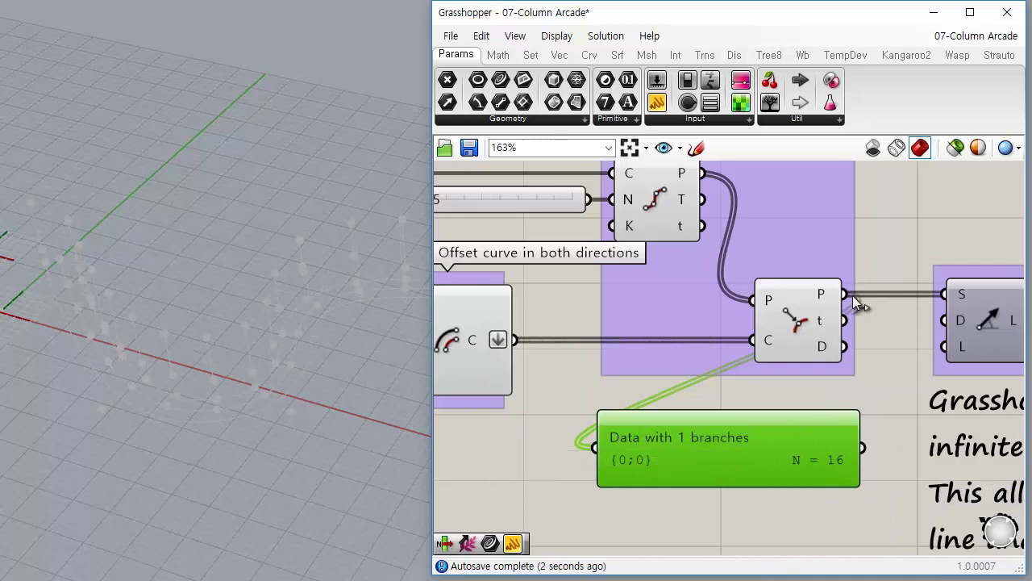
Select the Curve Closest Point and Offset Curve components together and compare the transferred points with the offset curves in the viewport
left_click(816, 347)
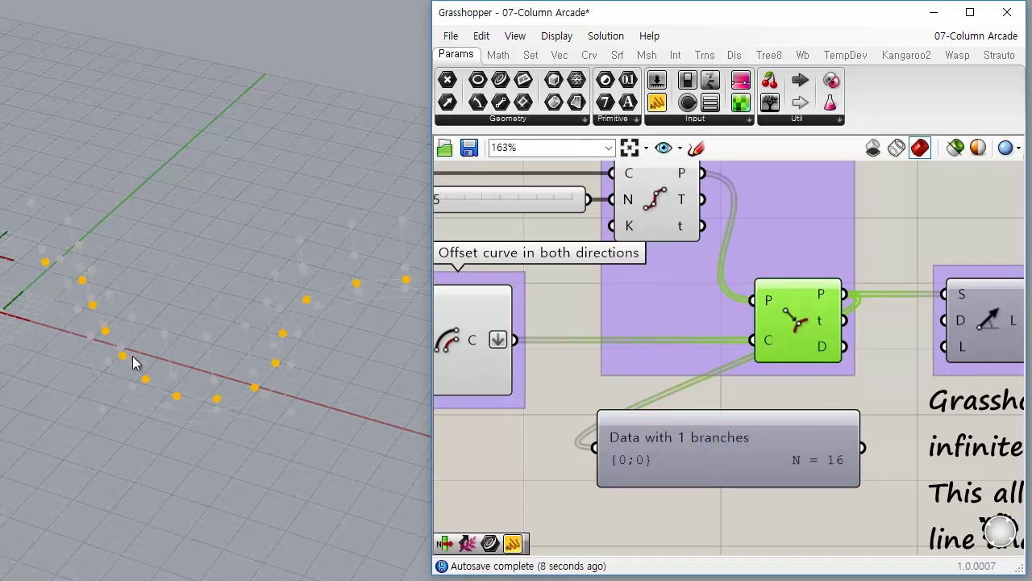
right_click_drag(667, 322, 761, 303)
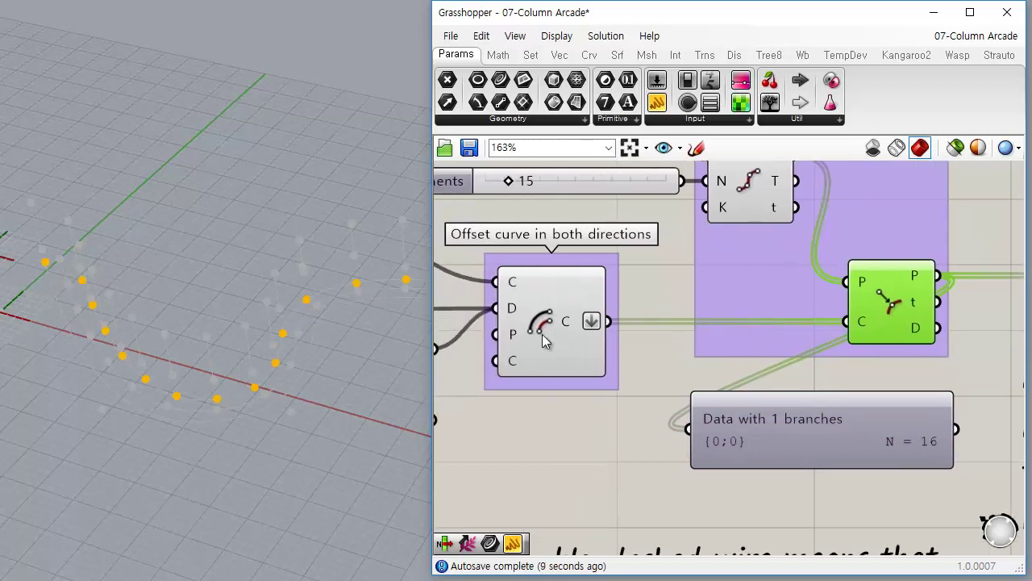
left_click(545, 333)
right_click_drag(89, 397, 299, 412)
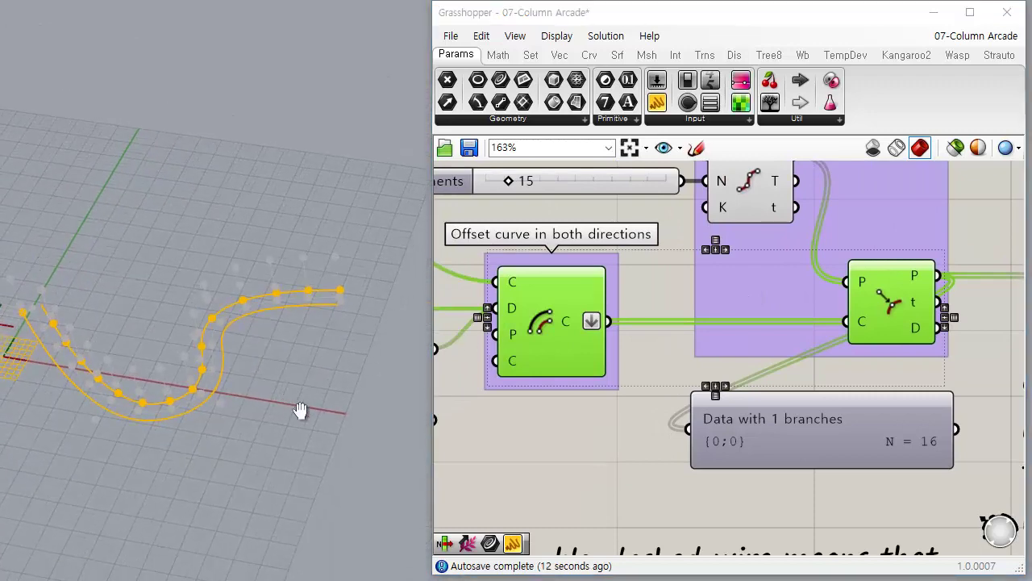
Remove the Flatten option from the Offset Curve's C output and view the points on the offset curves
right_click(569, 320)
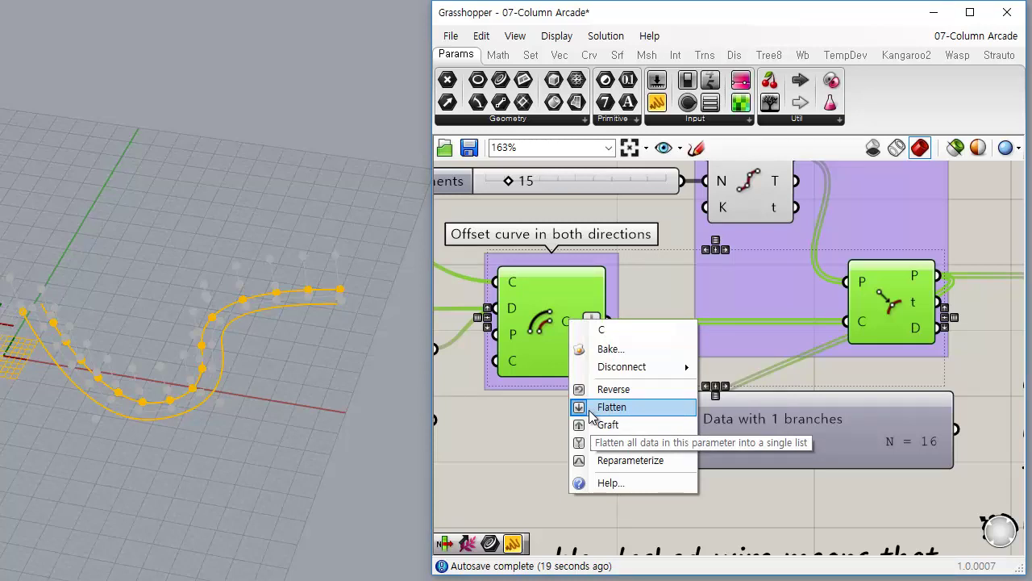
left_click(612, 407)
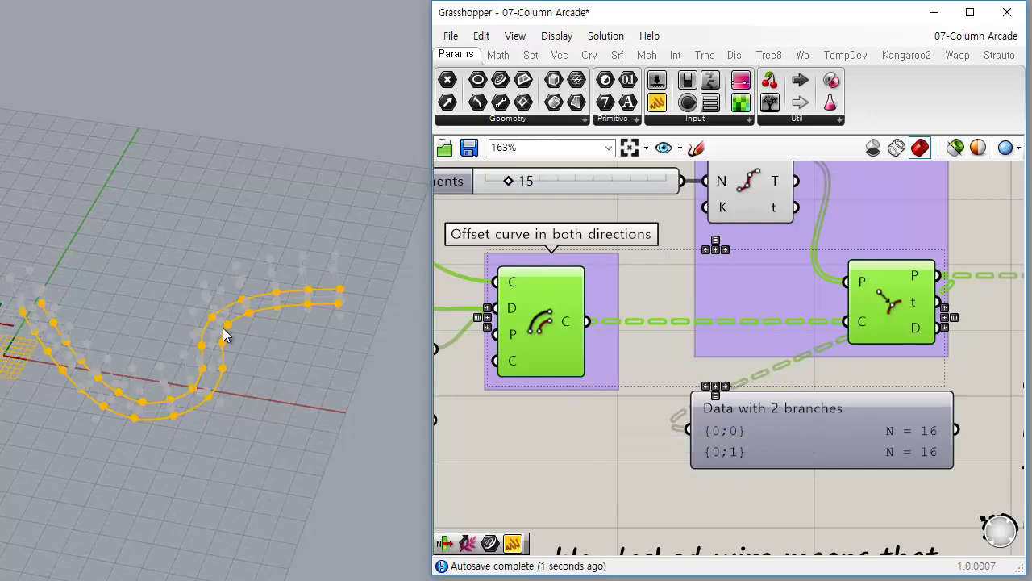
right_click_drag(311, 492, 282, 480)
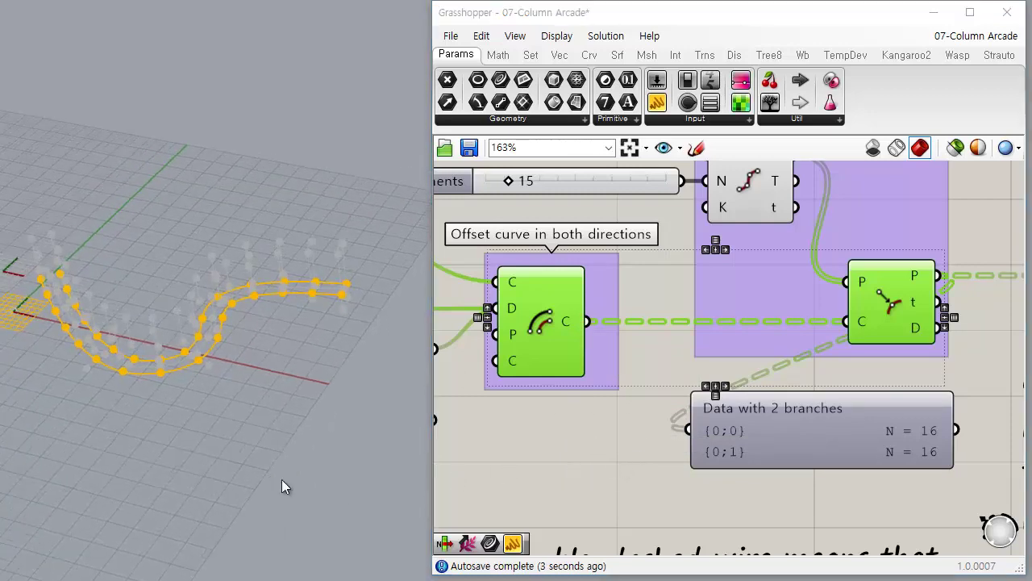
Try different positions for the Param Viewer around the Curve Closest Point component, ending below the point transfer group
right_click_drag(775, 456, 752, 380)
scroll(748, 380, "down", 2)
left_click(734, 423)
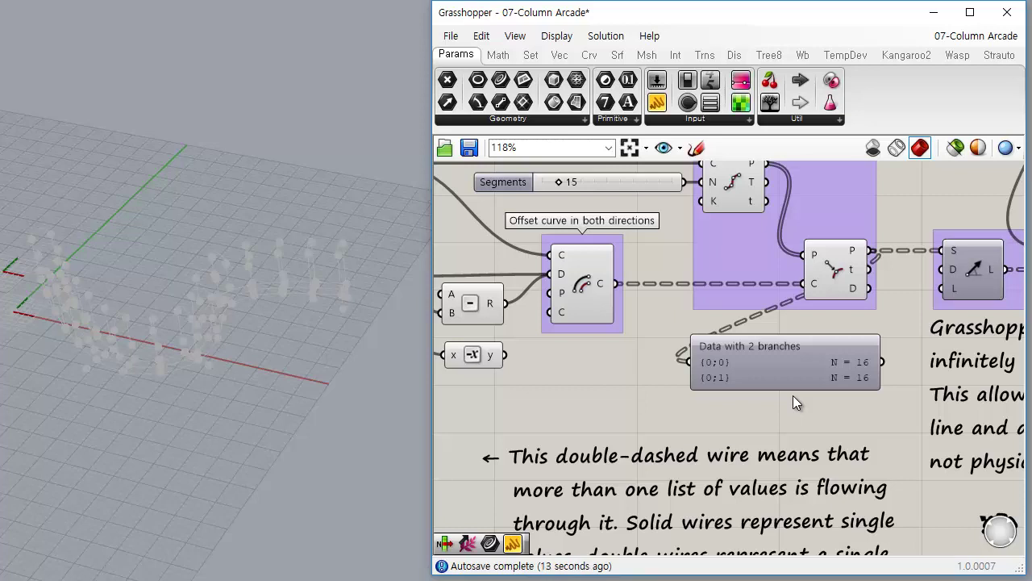
right_click_drag(839, 343, 737, 391)
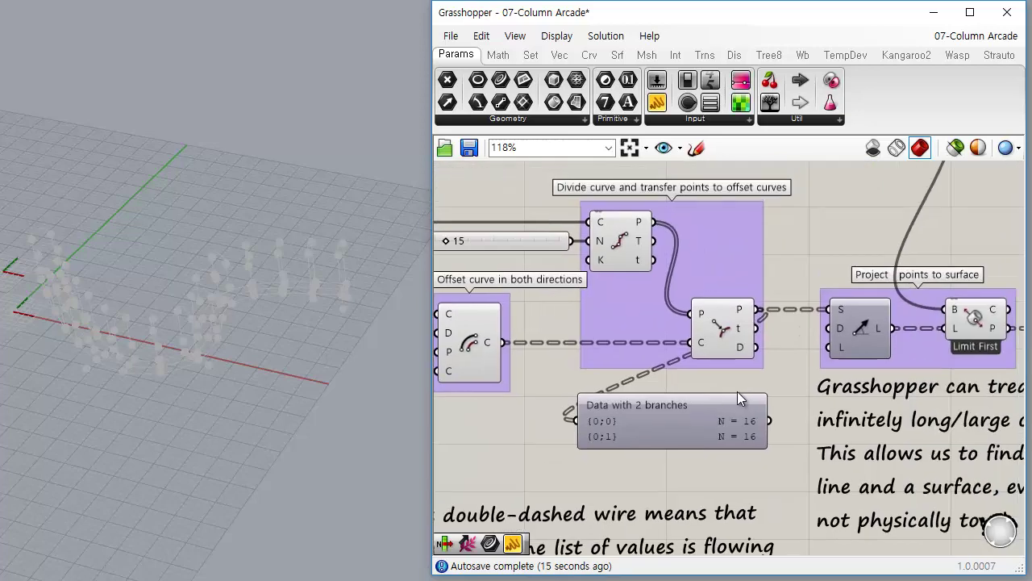
left_click_drag(707, 436, 886, 210)
right_click_drag(832, 249, 767, 293)
left_click_drag(809, 237, 670, 473)
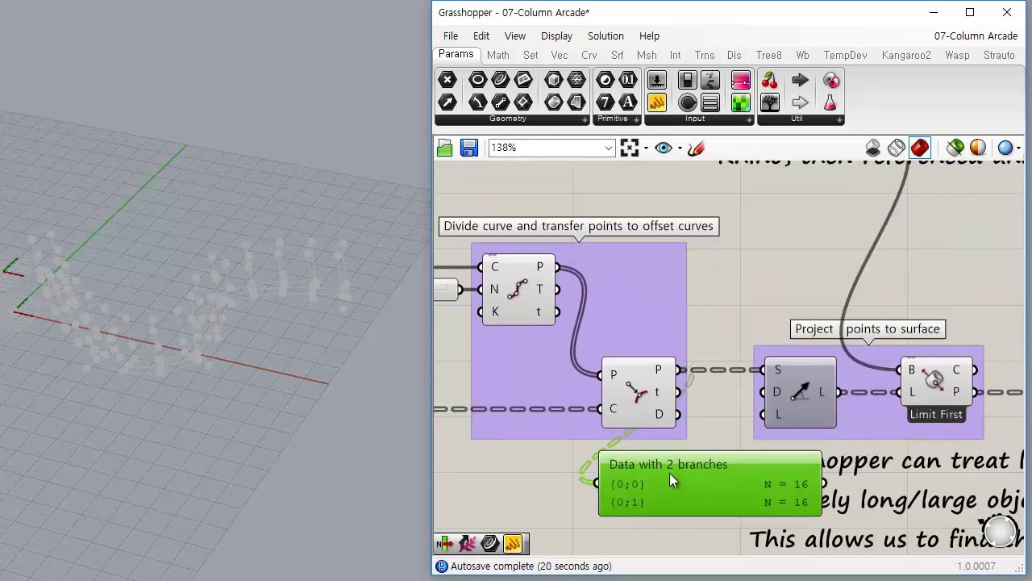
scroll(752, 330, "up", 1)
right_click_drag(643, 410, 760, 298)
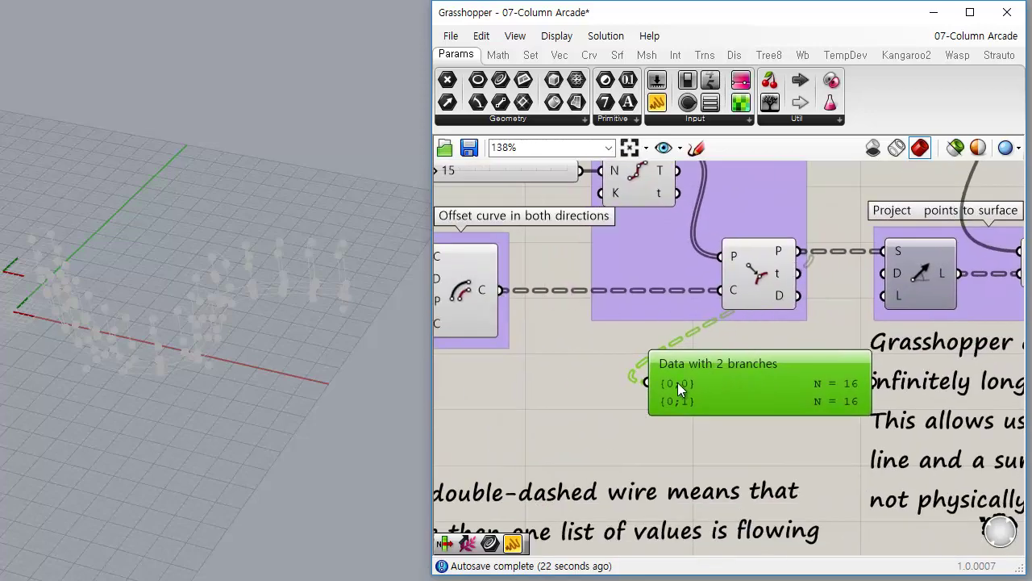
left_click_drag(688, 405, 626, 437)
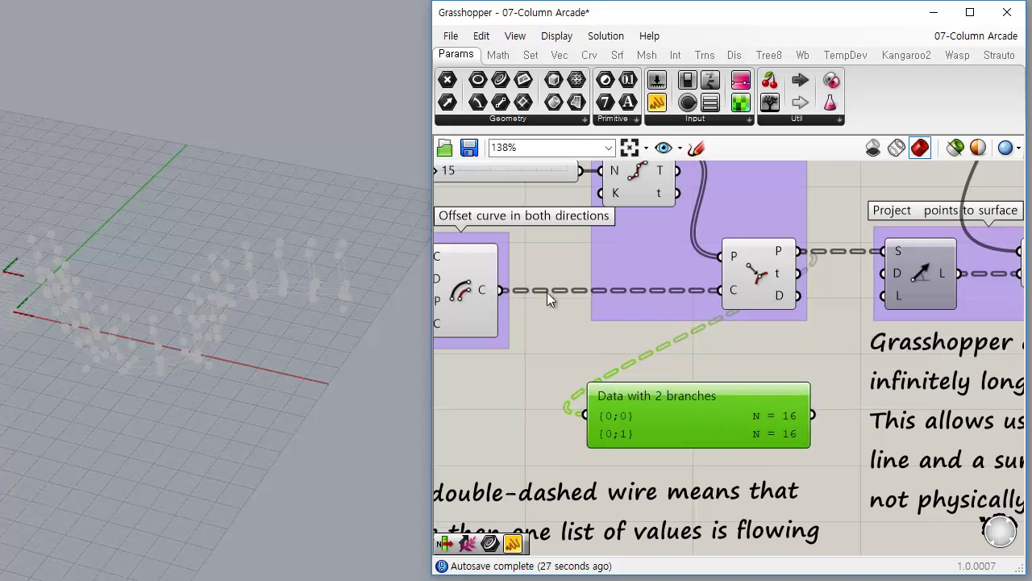
left_click_drag(698, 419, 744, 414)
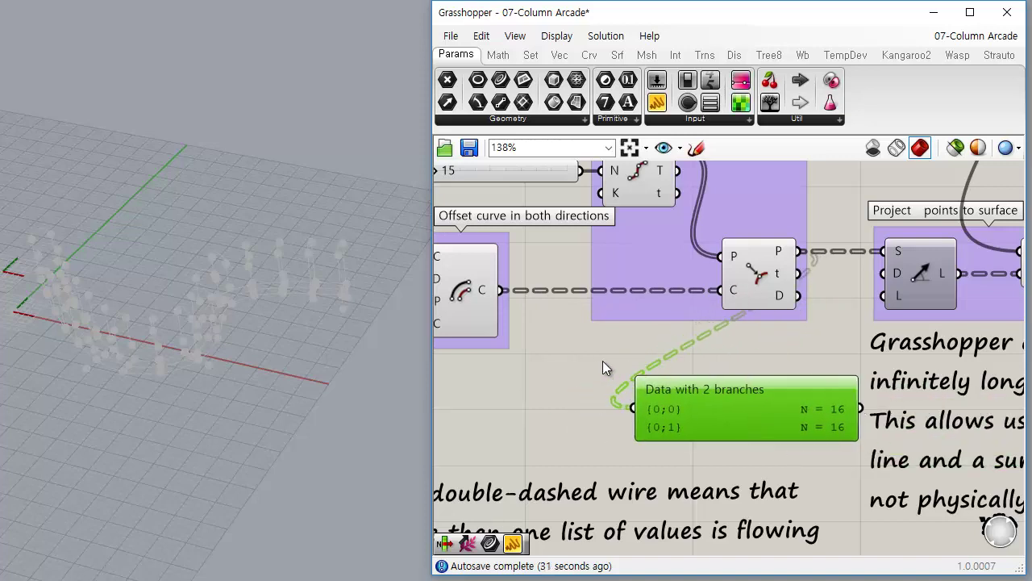
Turn the Draw Fancy Wires display option off and back on to compare how the wires between components are drawn
right_click_drag(603, 361, 697, 387)
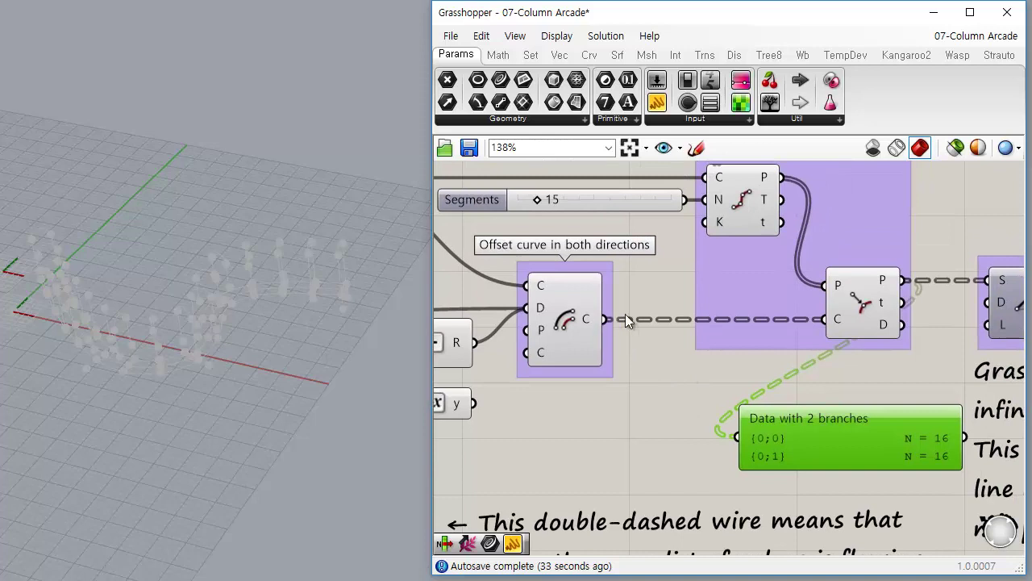
right_click_drag(708, 309, 789, 351)
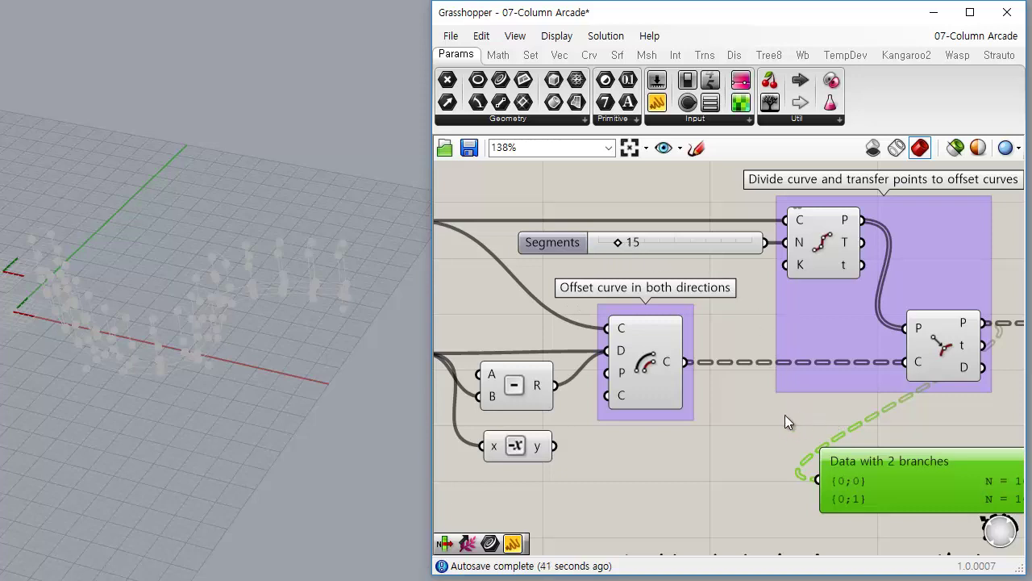
right_click_drag(785, 414, 759, 418)
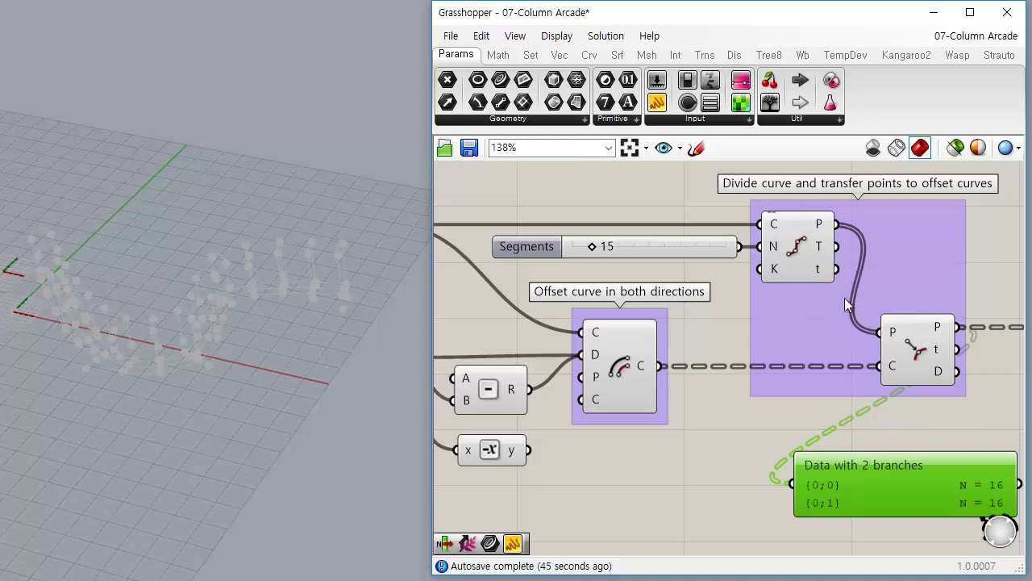
left_click(569, 41)
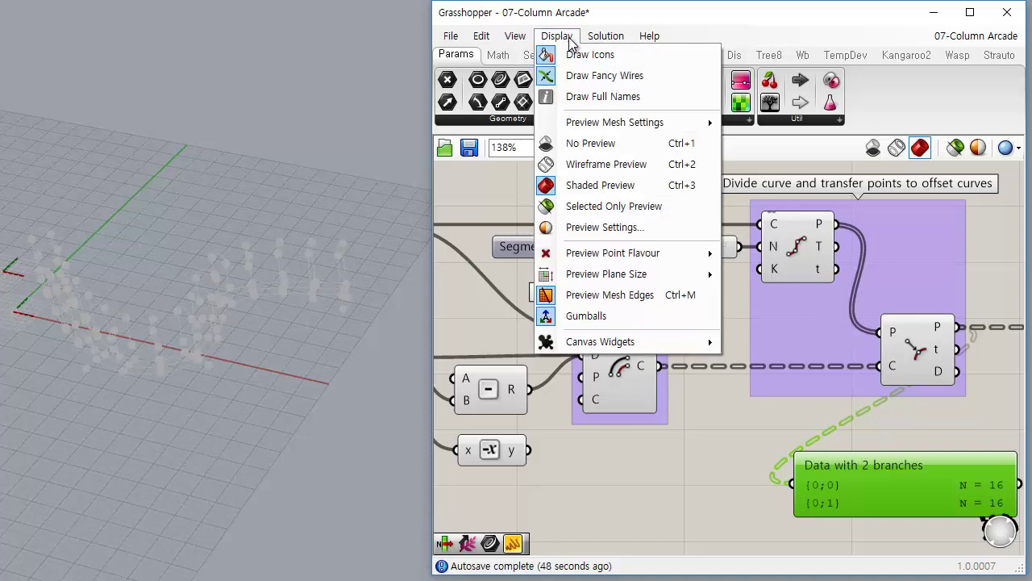
left_click(652, 81)
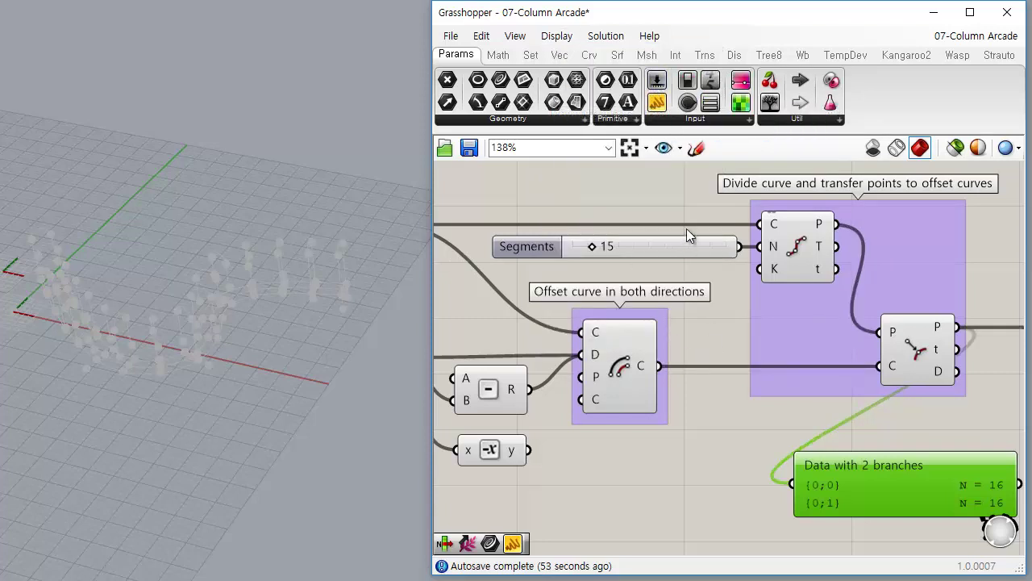
left_click(556, 37)
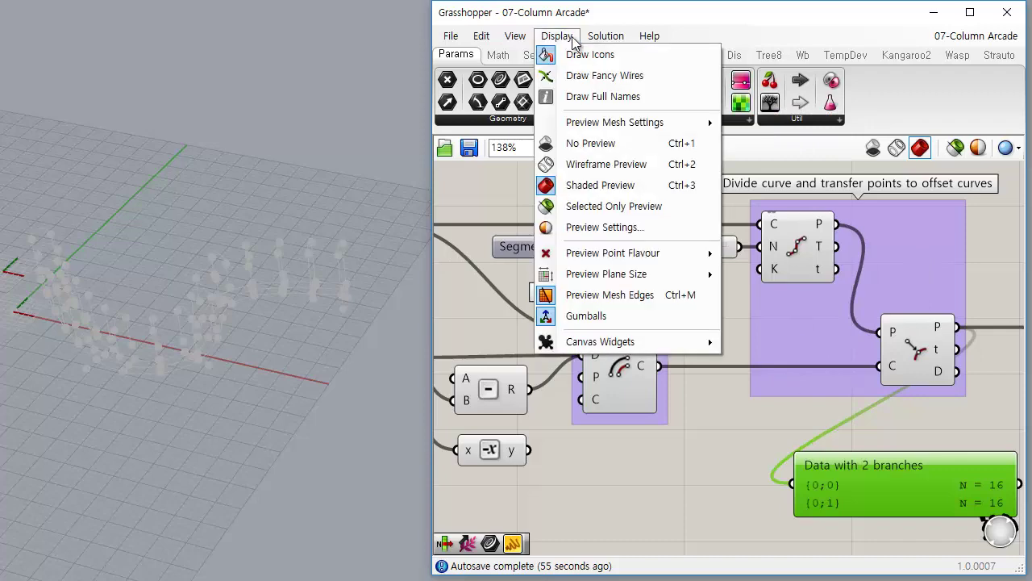
left_click(557, 36)
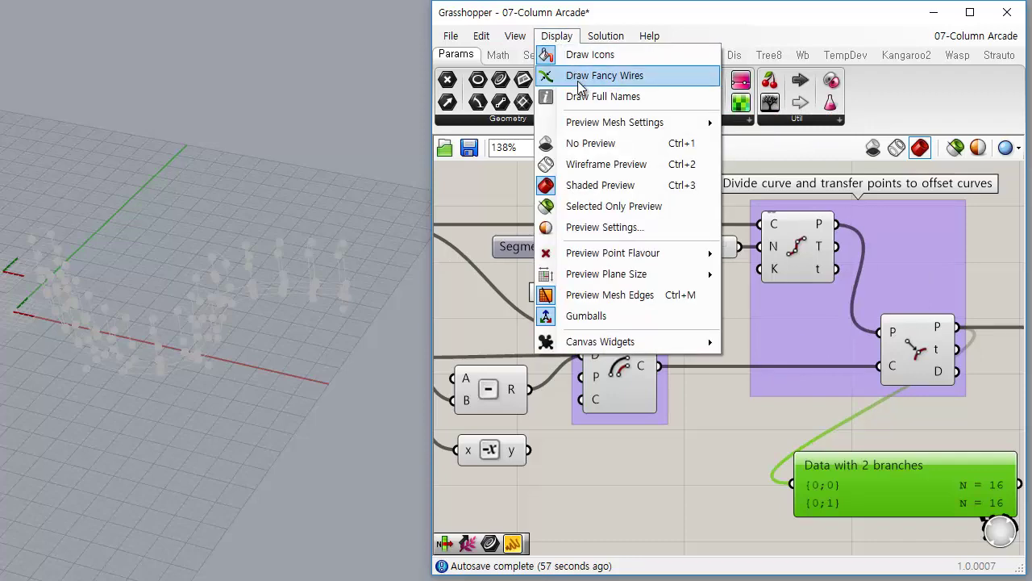
left_click(577, 72)
Disconnect the Curve Closest Point's P output from the Param Viewer and delete the viewer
right_click_drag(799, 421, 520, 316)
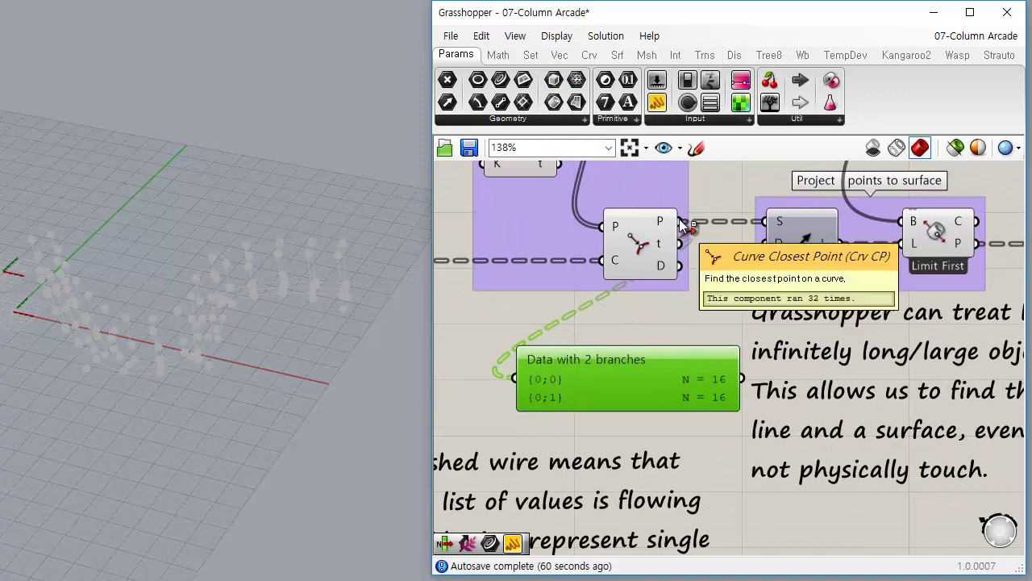
left_click_drag(674, 223, 516, 376, "ctrl")
left_click(717, 449)
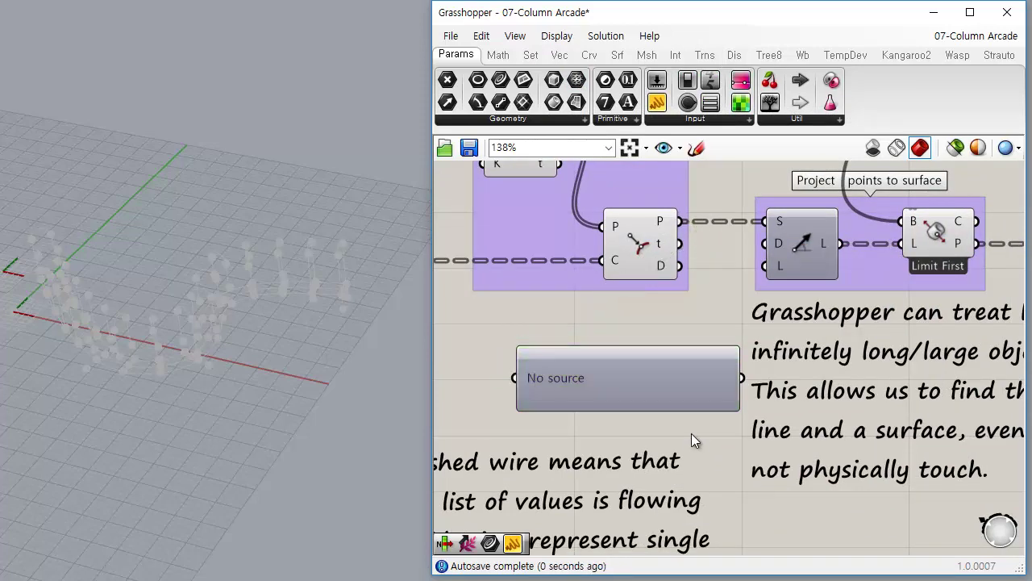
left_click(635, 384)
key("Delete")
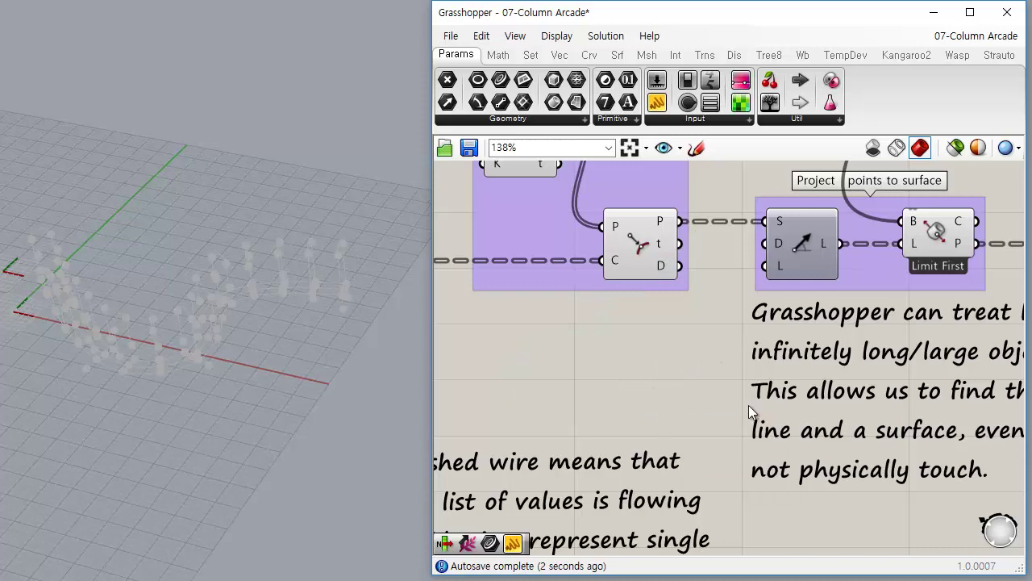
Select the Curve Closest Point component and examine its points in the viewport and its incoming connections
right_click_drag(738, 377, 636, 430)
right_click_drag(564, 371, 644, 380)
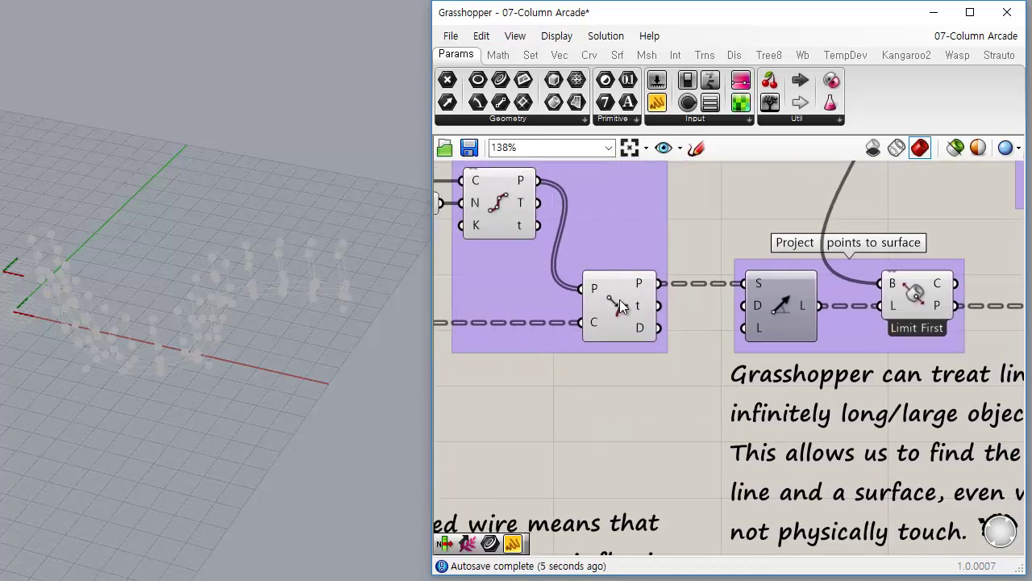
left_click(621, 305)
right_click_drag(311, 374, 288, 355)
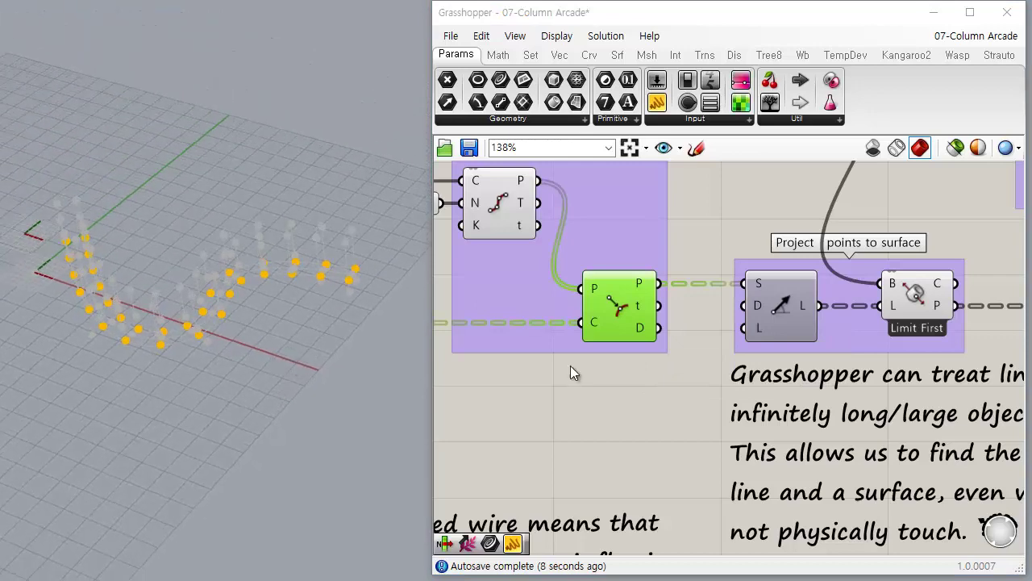
right_click_drag(643, 362, 857, 407)
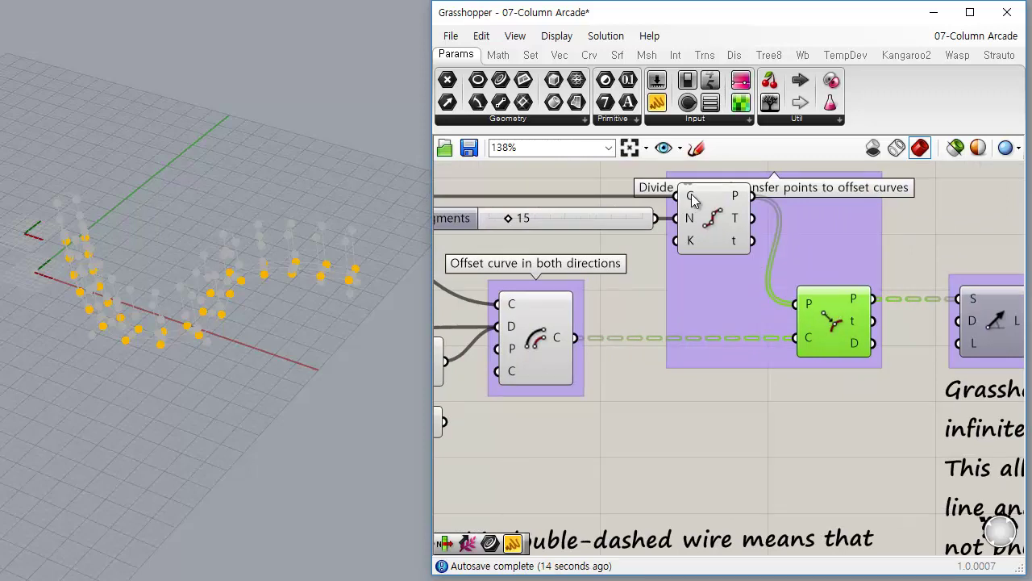
Enable the preview of the Line component in the project points to surface group and view its lines from the side
right_click_drag(868, 378, 548, 262)
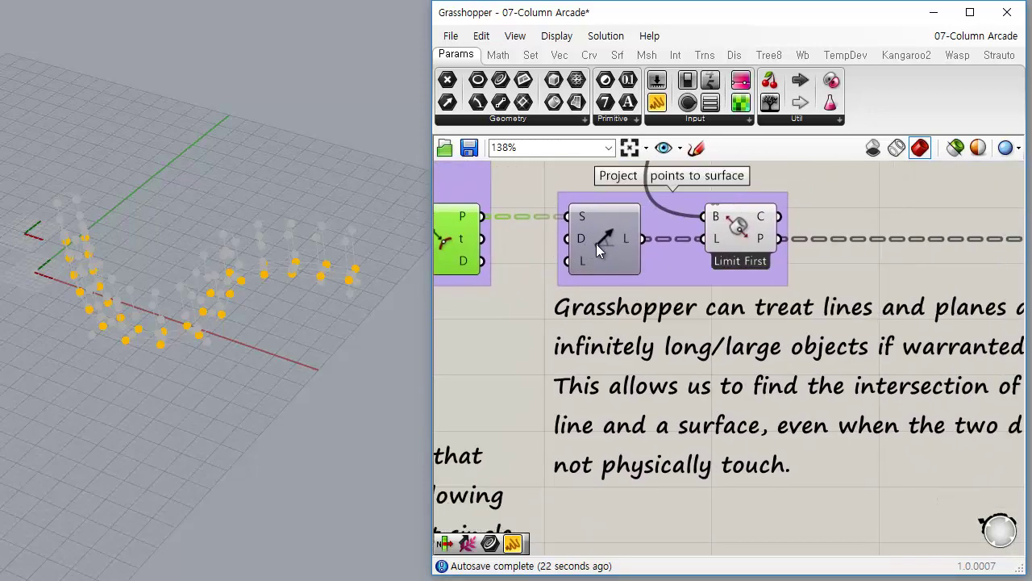
left_click(596, 243)
right_click(601, 243)
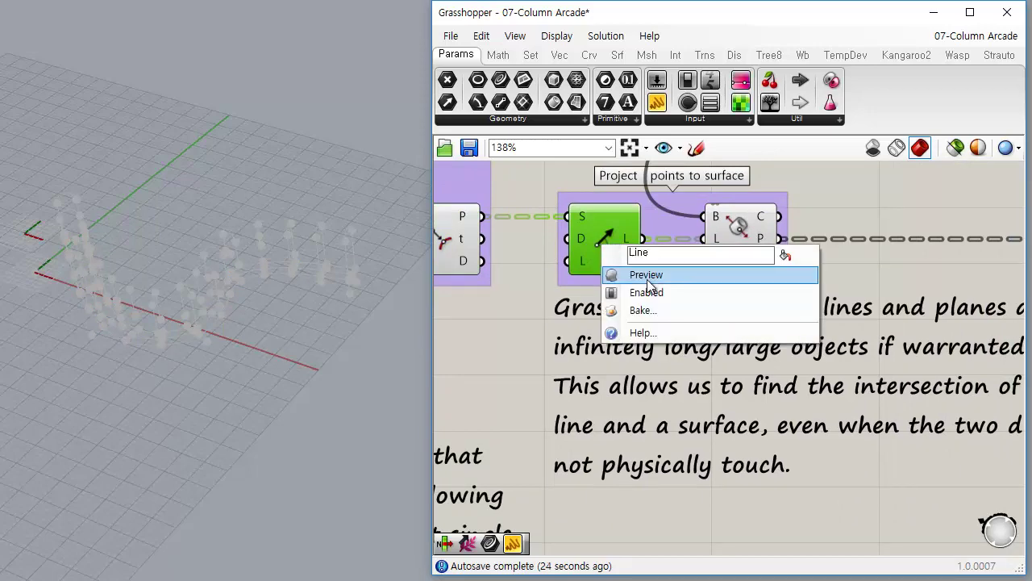
left_click(645, 275)
right_click_drag(260, 387, 262, 267)
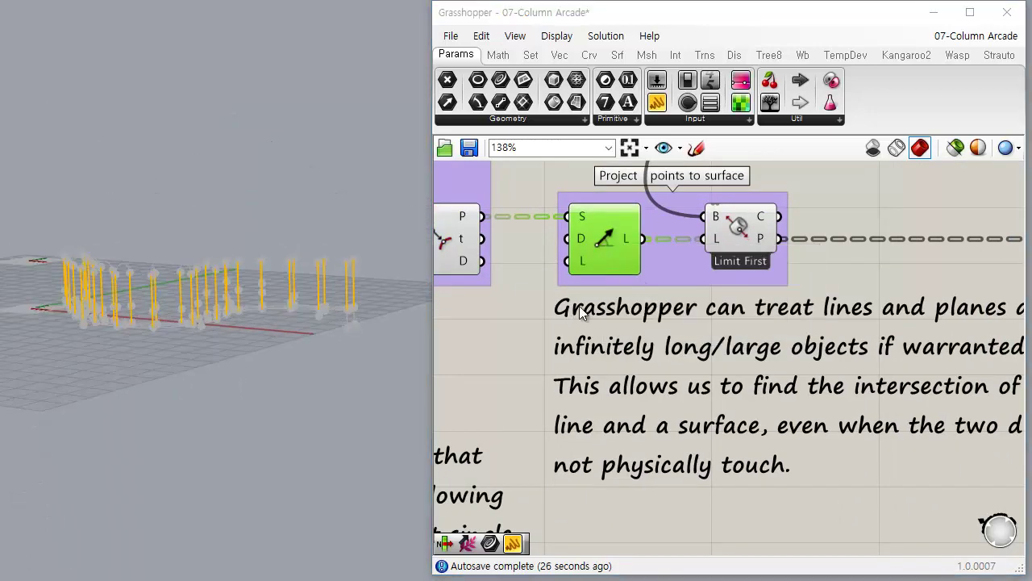
right_click_drag(579, 313, 680, 340)
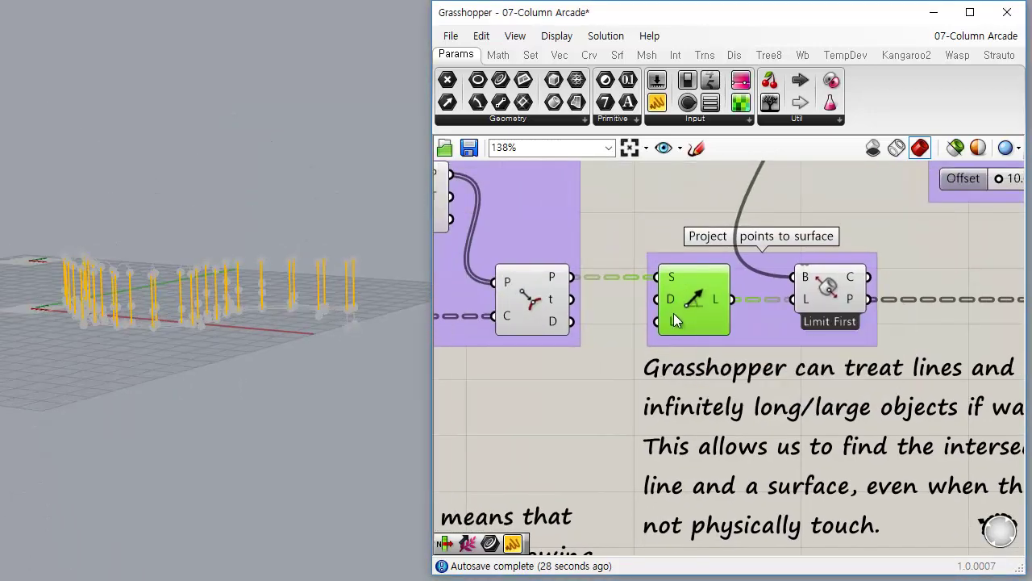
Add a number slider with the value 10.0 beside the project points to surface group
scroll(683, 303, "up", 4)
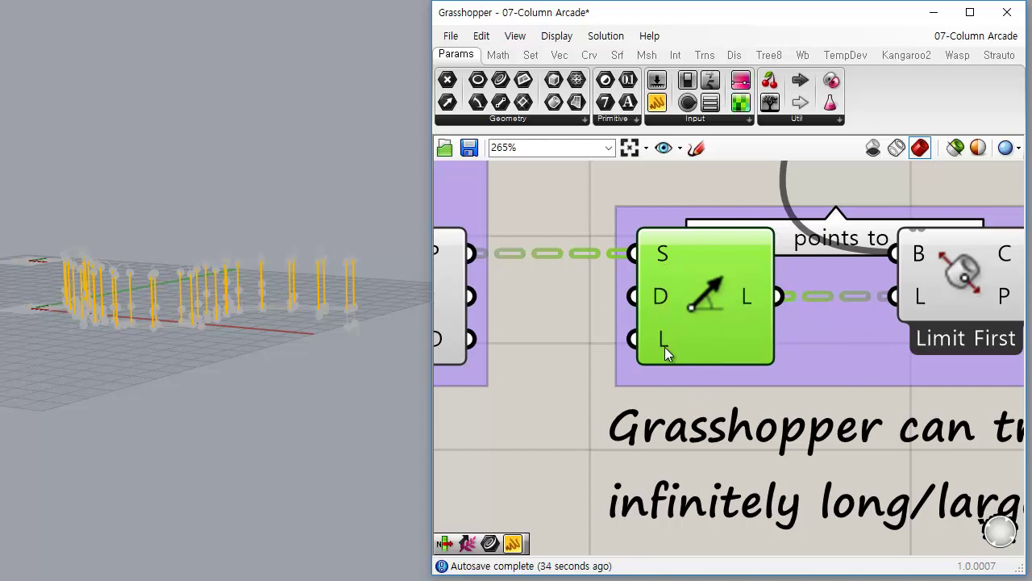
mouse_move(667, 341)
mouse_move(658, 300)
right_click_drag(783, 439, 786, 359)
scroll(532, 368, "down", 2)
double_click(603, 378)
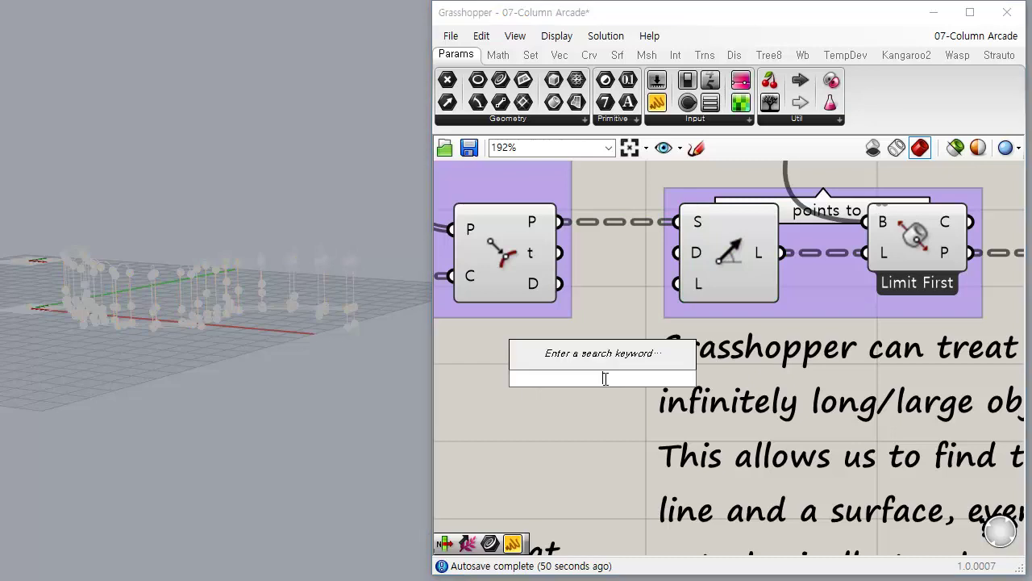
type("10.0")
key("Return")
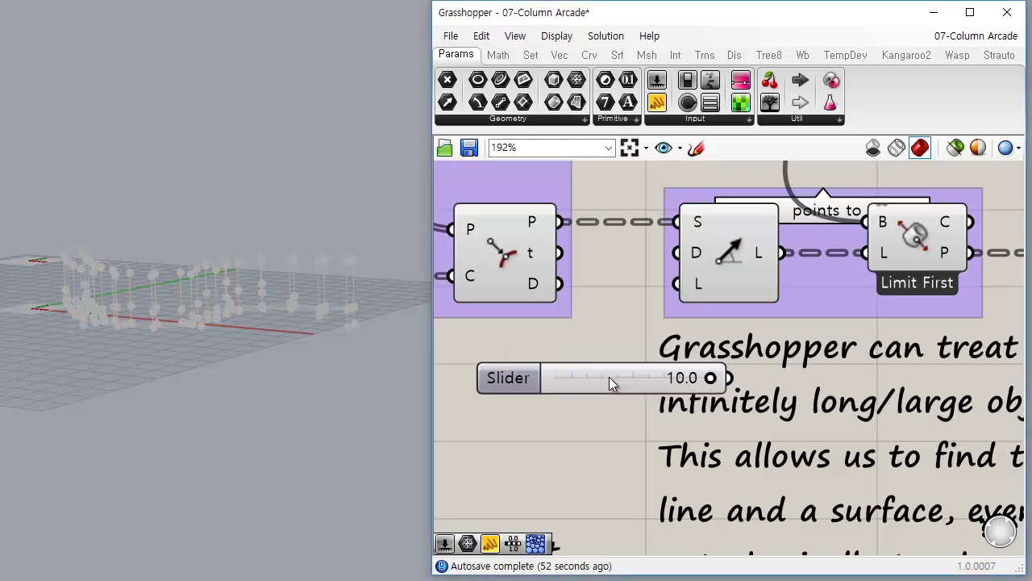
left_click_drag(595, 379, 547, 333)
Connect the new slider to the length input of the line component in the project points to surface group
mouse_move(675, 284)
left_mouse_down()
mouse_move(631, 340)
mouse_move(560, 342)
mouse_move(650, 342)
left_mouse_up()
left_click(631, 369)
left_click(624, 368)
scroll(626, 364, "down", 3)
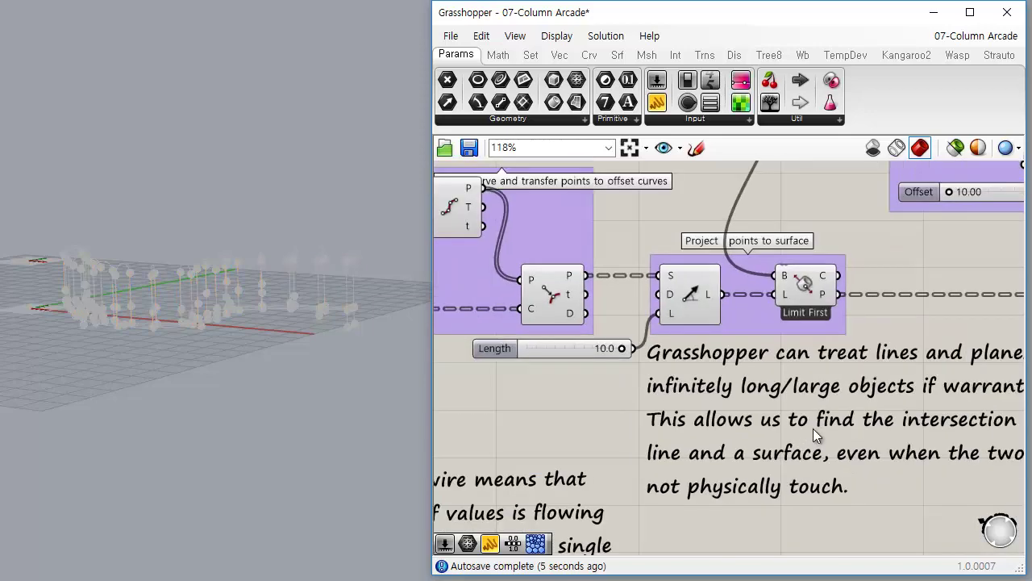
Select the line component and the Brep | Line component in turn to view their lines and intersection points
scroll(813, 428, "up", 3)
left_click(552, 343)
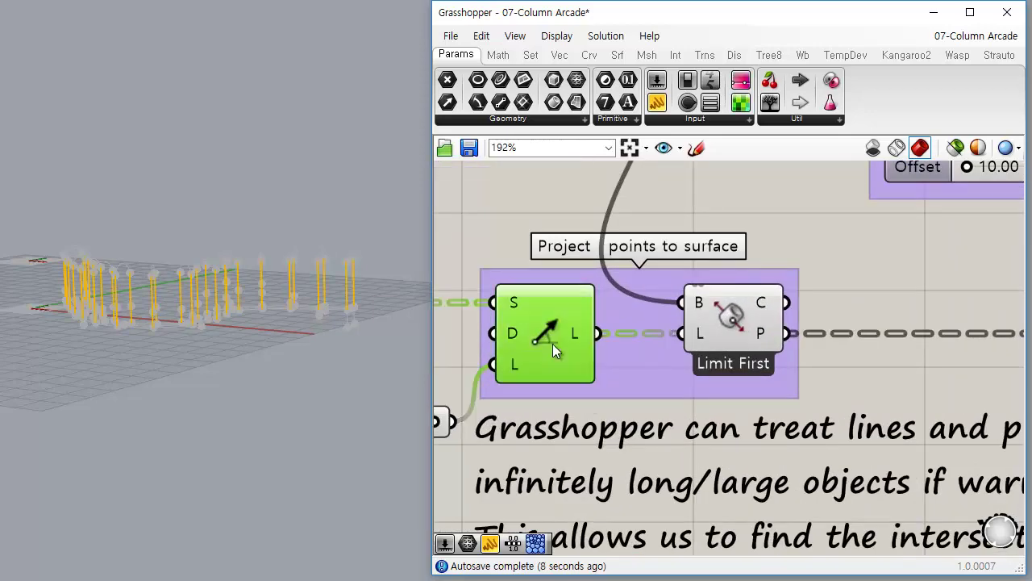
left_click(731, 321)
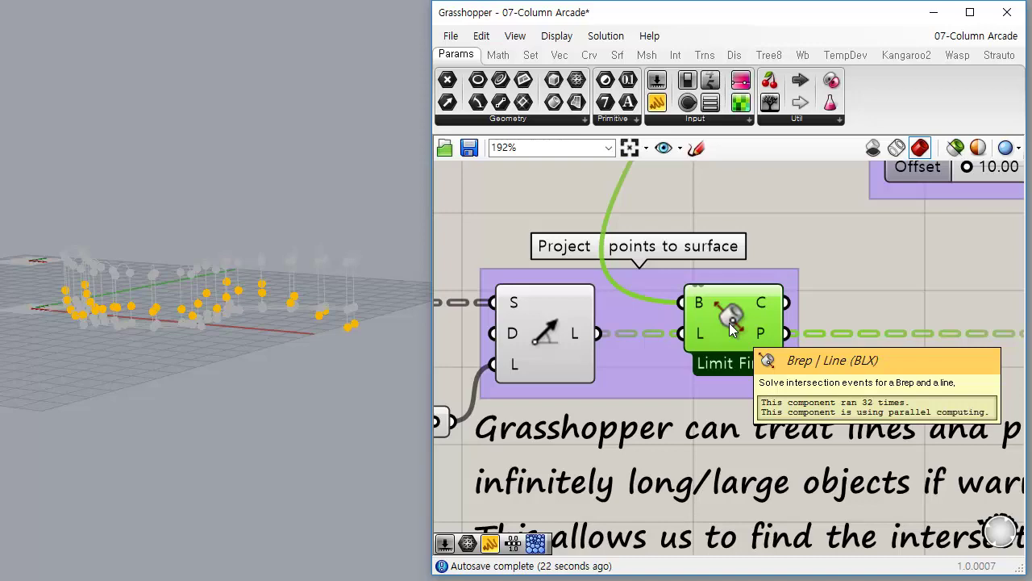
Enable the preview of the Surface parameter feeding the Brep | Line component and view the surface from above
scroll(729, 323, "down", 5)
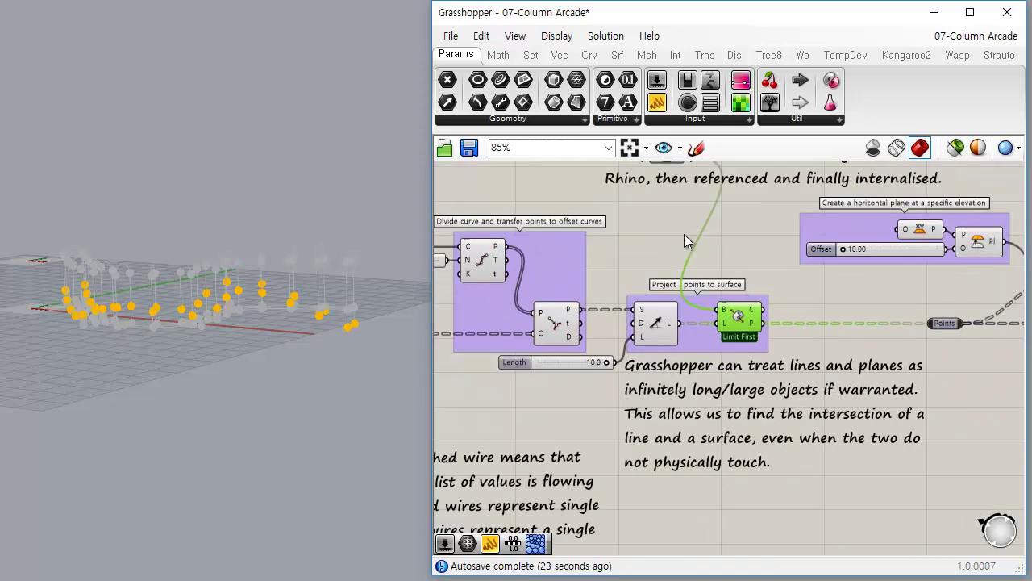
right_click_drag(684, 234, 661, 313)
scroll(675, 250, "up", 3)
right_click_drag(674, 250, 609, 324)
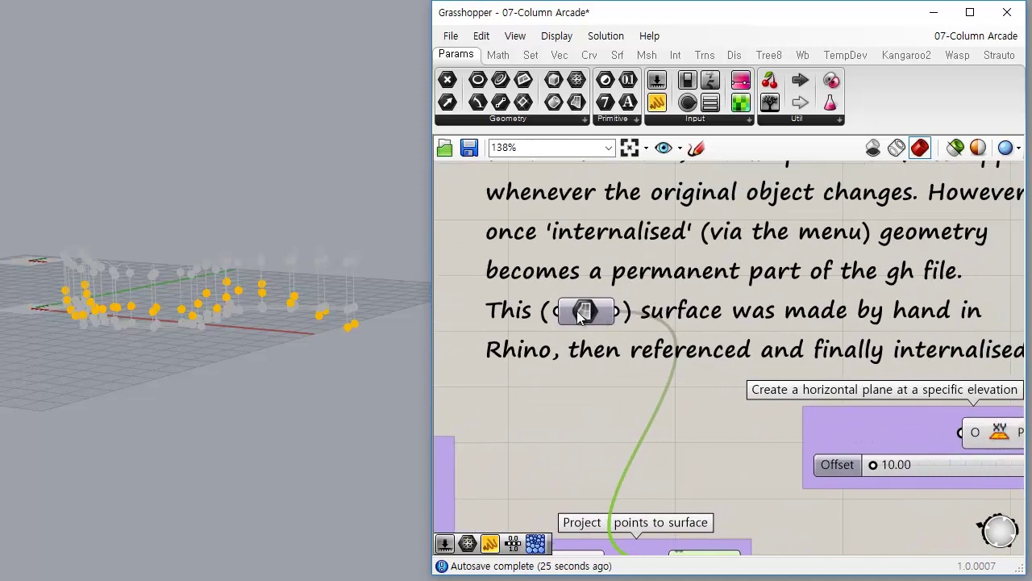
left_click(577, 317)
right_click(578, 311)
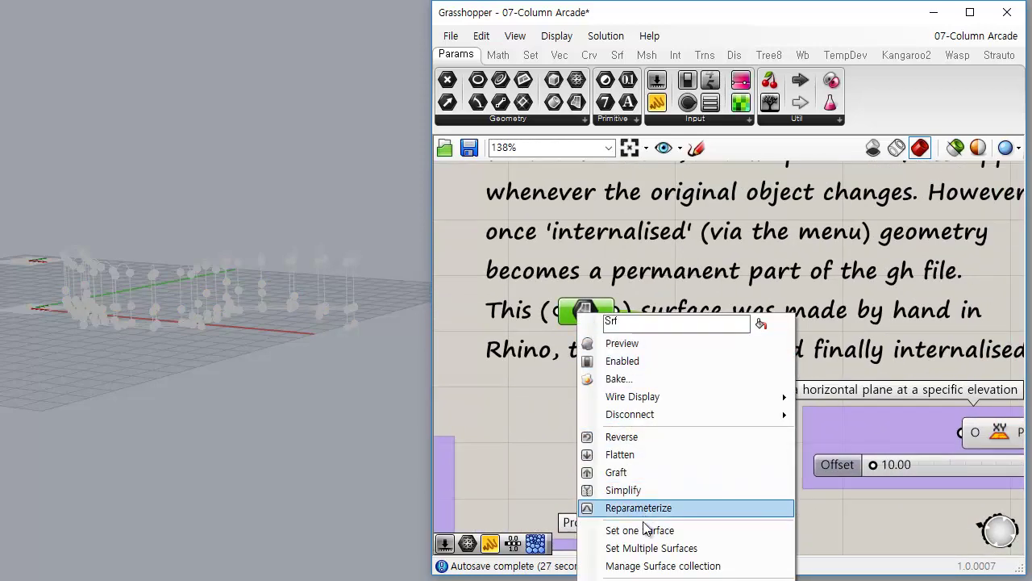
left_click(621, 343)
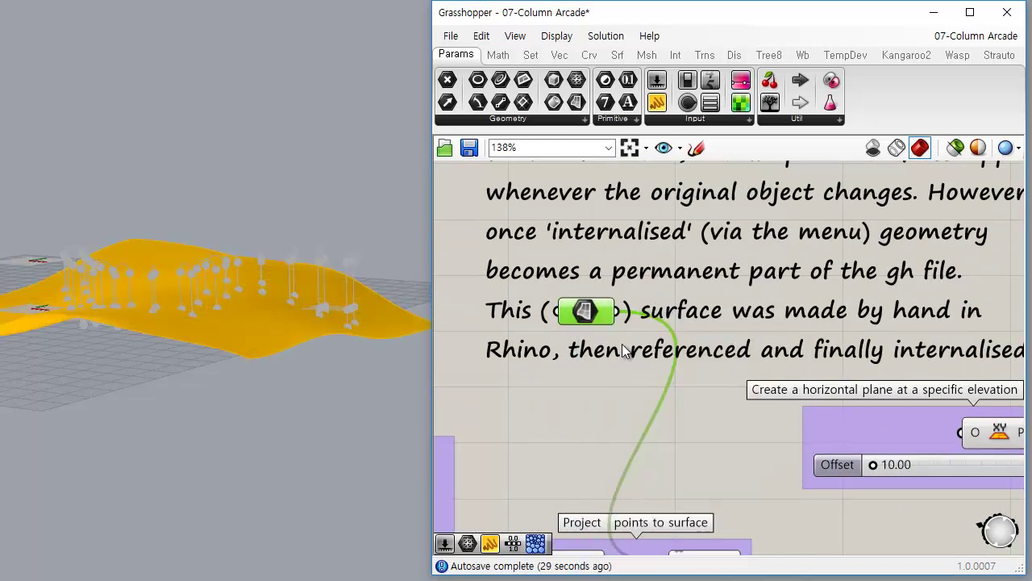
right_click_drag(347, 289, 438, 410)
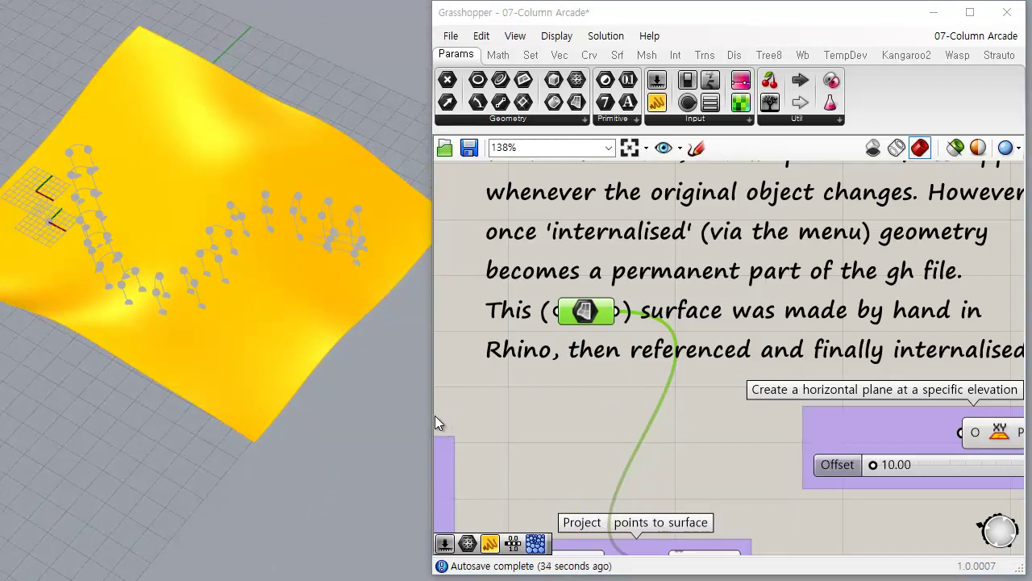
Widen the Grasshopper window and read the note about referenced and internalised geometry
left_click_drag(435, 416, 250, 415)
scroll(500, 411, "down", 2)
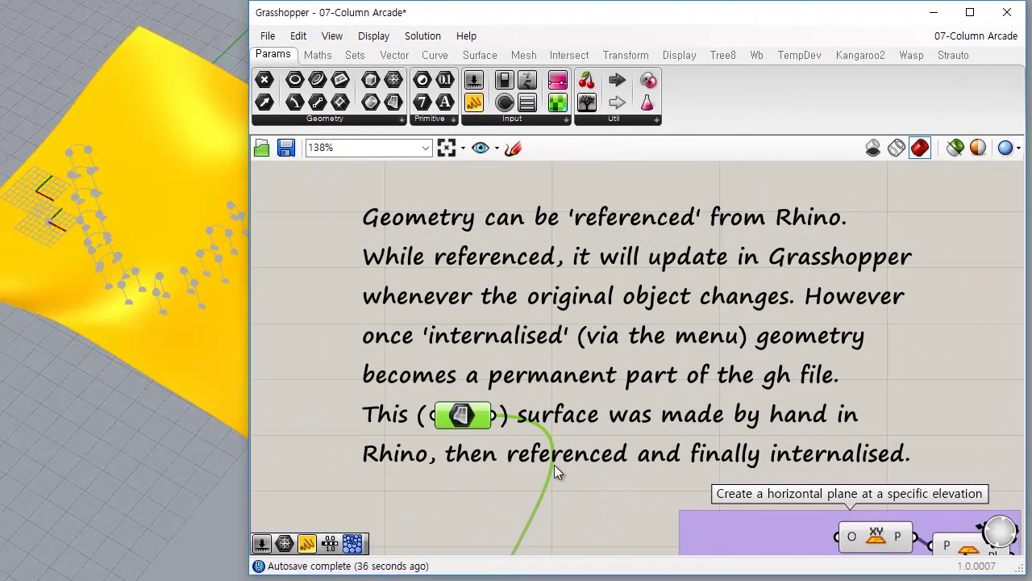
right_click_drag(596, 395, 602, 373)
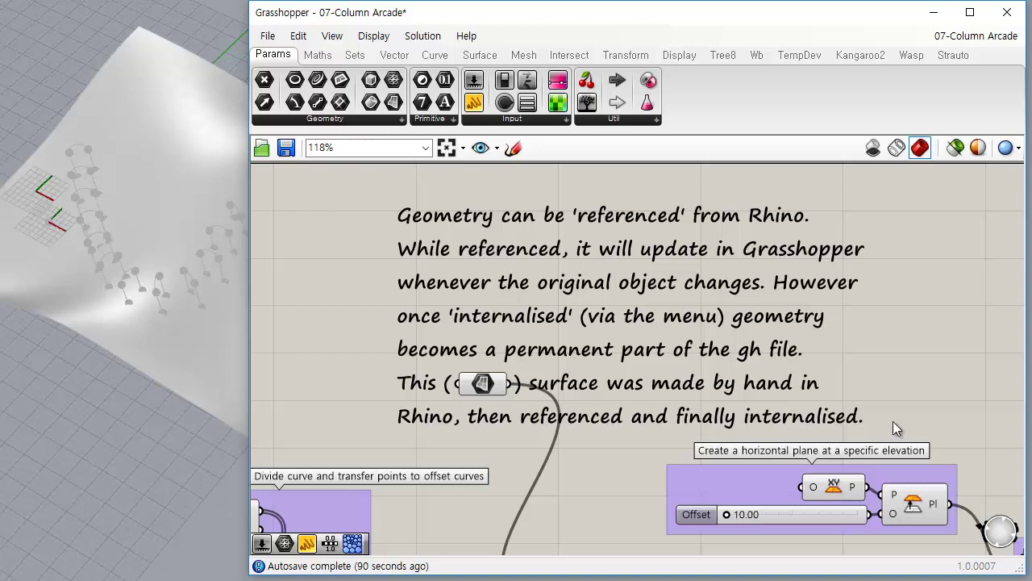
Duplicate the internalised Surface parameter and place the copy beside the note on referenced geometry
left_click(483, 385)
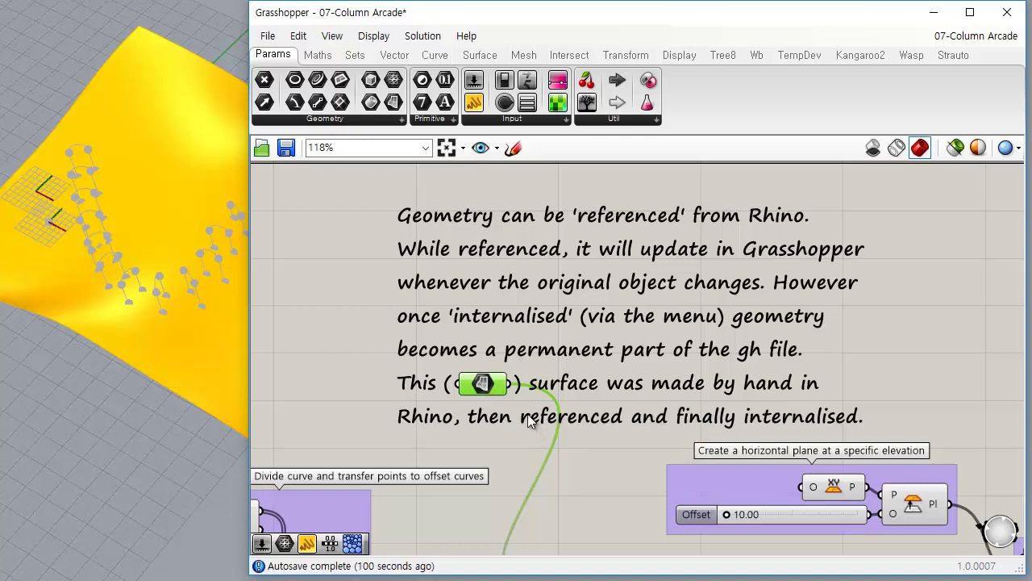
key("ctrl+c")
key("ctrl+v")
left_click_drag(498, 389, 350, 272)
left_click(356, 327)
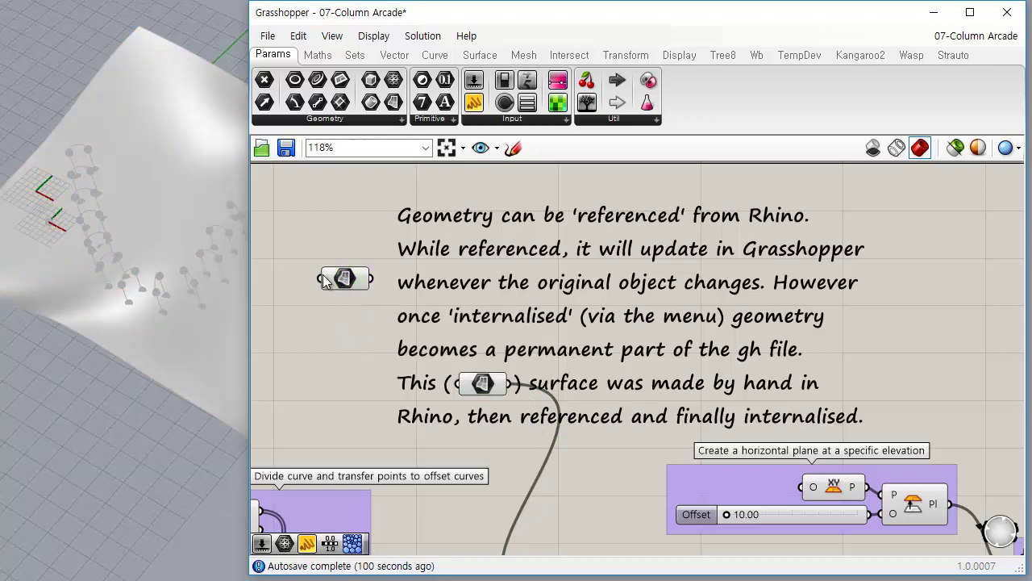
left_click_drag(349, 280, 329, 262)
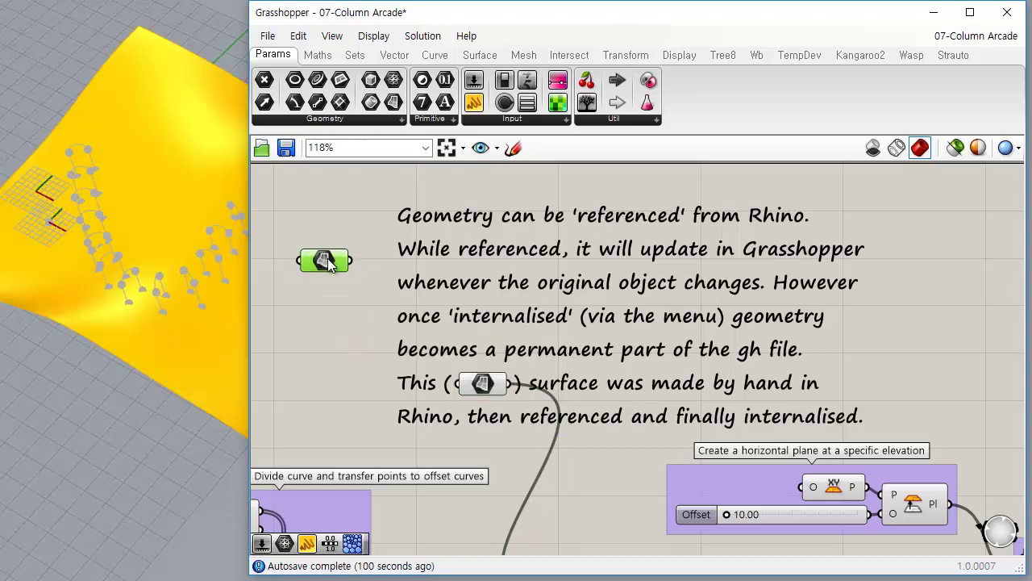
Bake the copied Surface parameter into Rhino with the default attributes
right_click(329, 263)
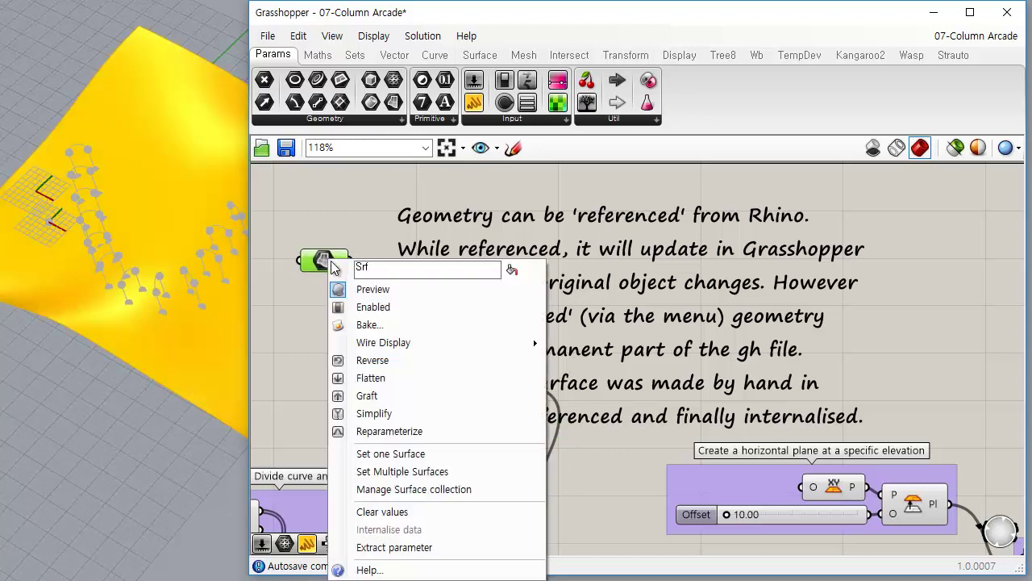
left_click(367, 324)
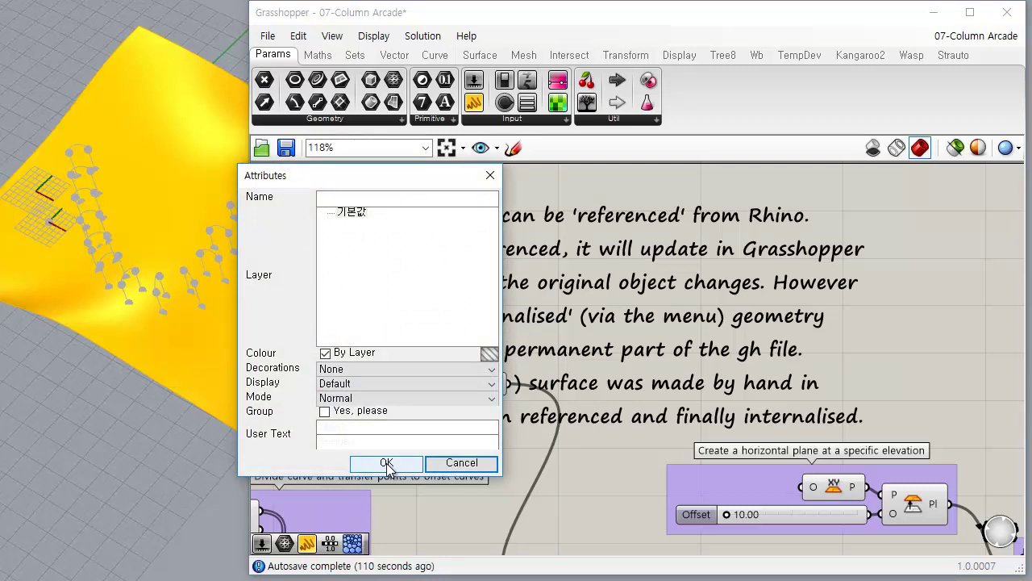
left_click(387, 463)
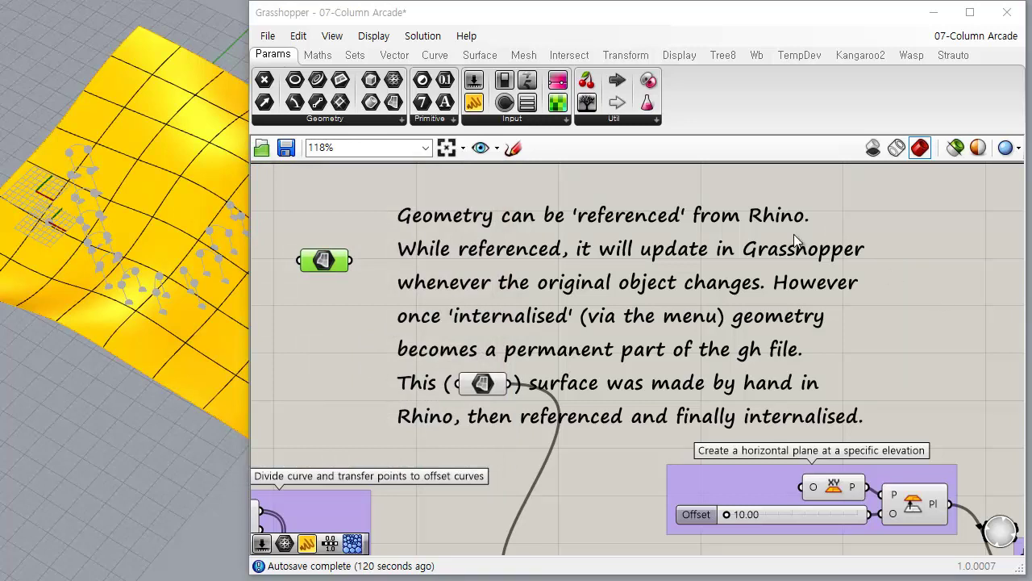
Turn off the Grasshopper preview and move the baked surface to a different spot in the Rhino viewport
left_click(343, 299)
right_click_drag(520, 240, 661, 242)
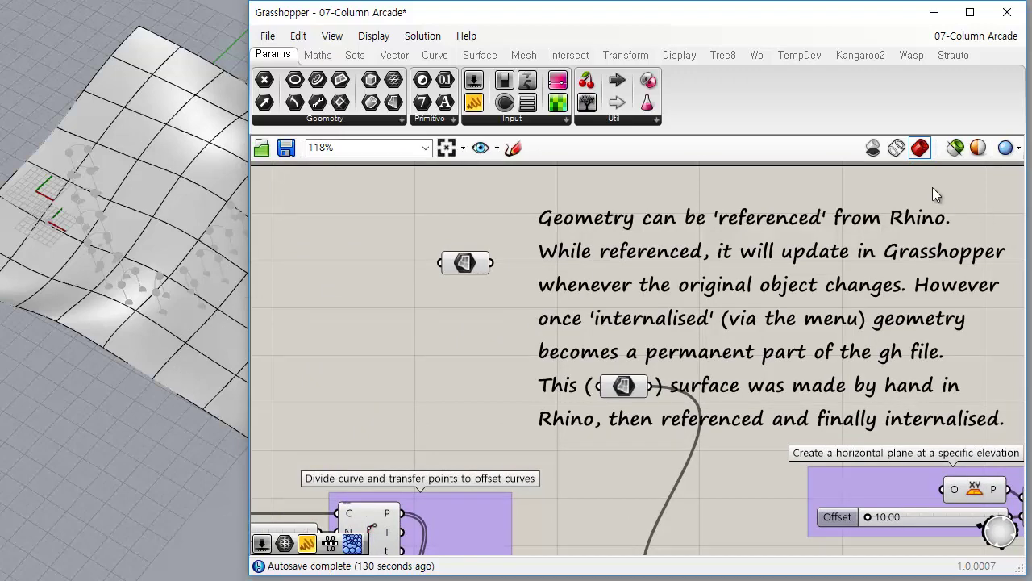
left_click(871, 149)
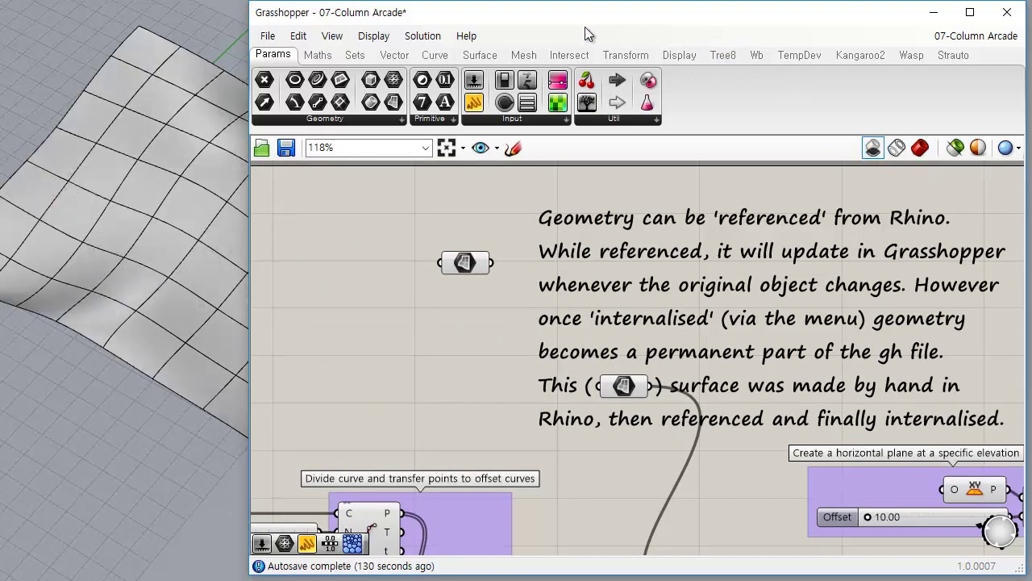
left_click_drag(186, 297, 115, 205)
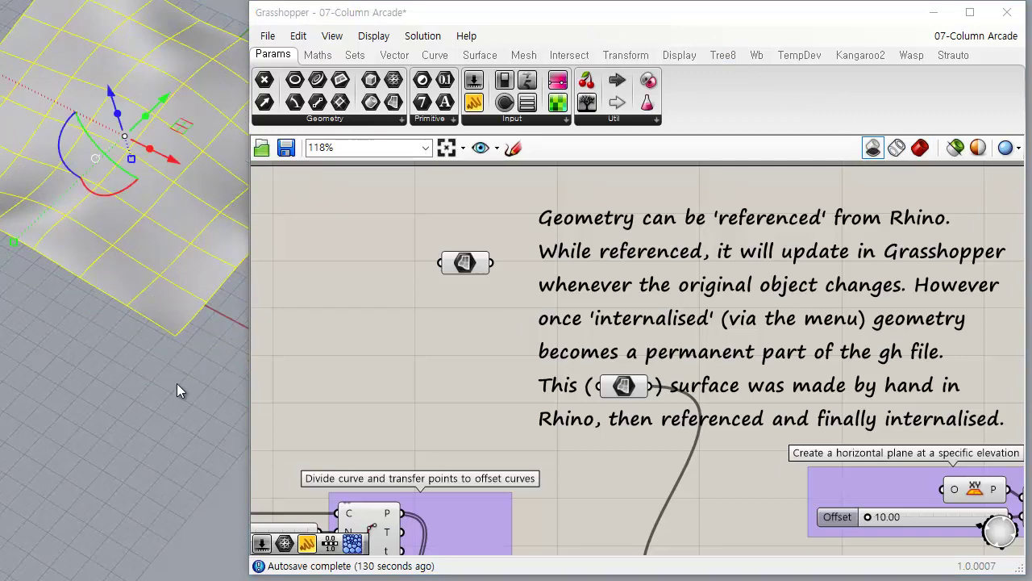
right_click_drag(176, 383, 189, 296)
left_click_drag(185, 299, 181, 381)
right_click_drag(182, 381, 176, 287)
Restore the shaded preview and select the copied Surface parameter to compare its geometry with the moved baked surface
left_click(466, 264)
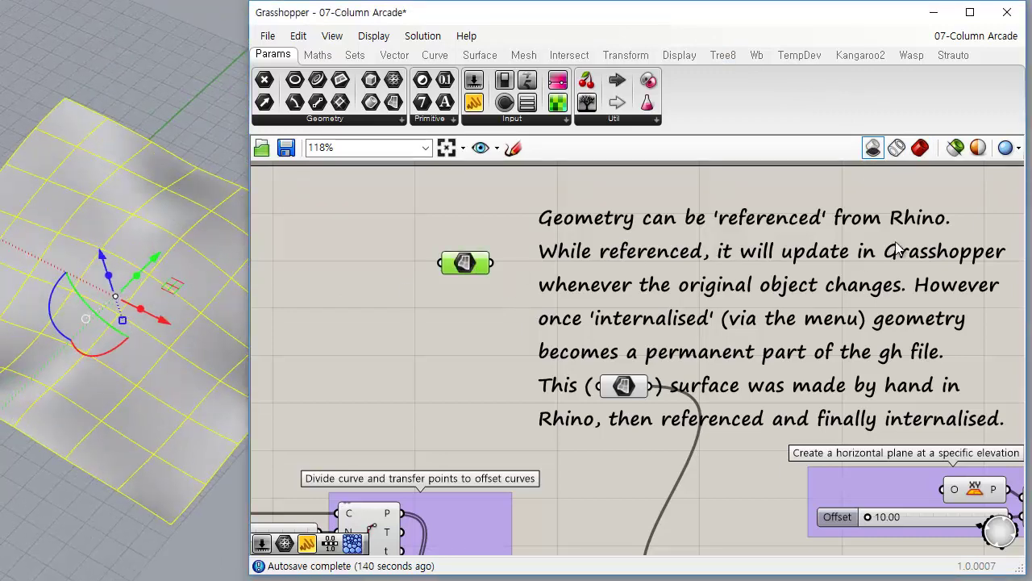
left_click(920, 150)
left_click(482, 292)
left_click(467, 264)
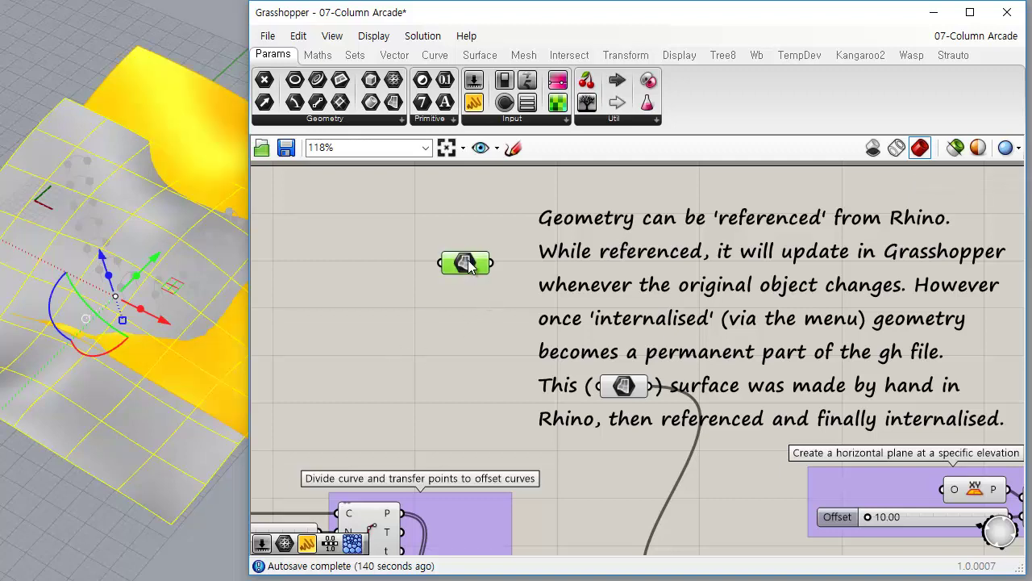
left_click(474, 350)
left_click(466, 266)
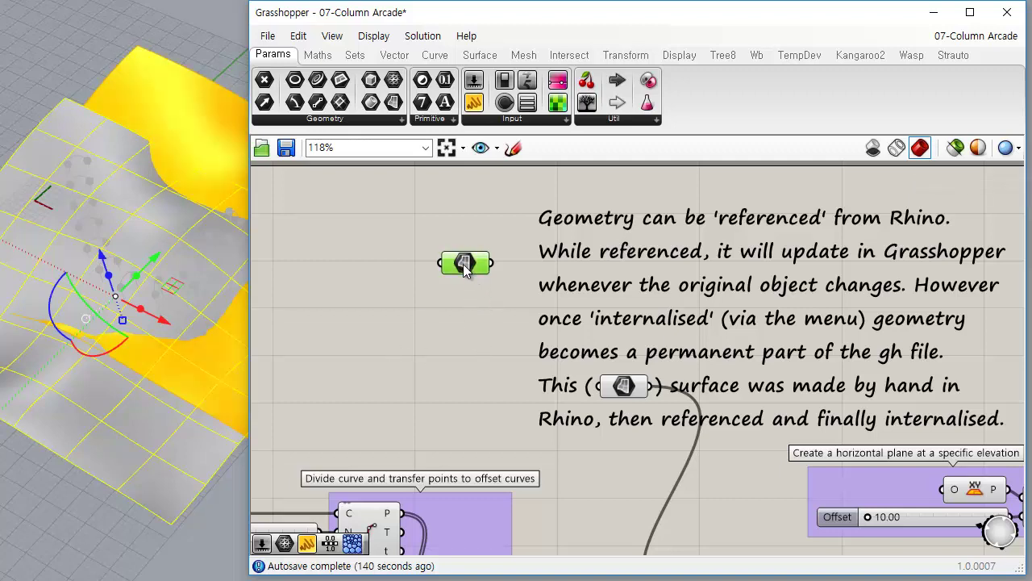
left_click(454, 383)
Reference the moved baked surface in the copied Surface parameter using Set one Surface
left_click(165, 425)
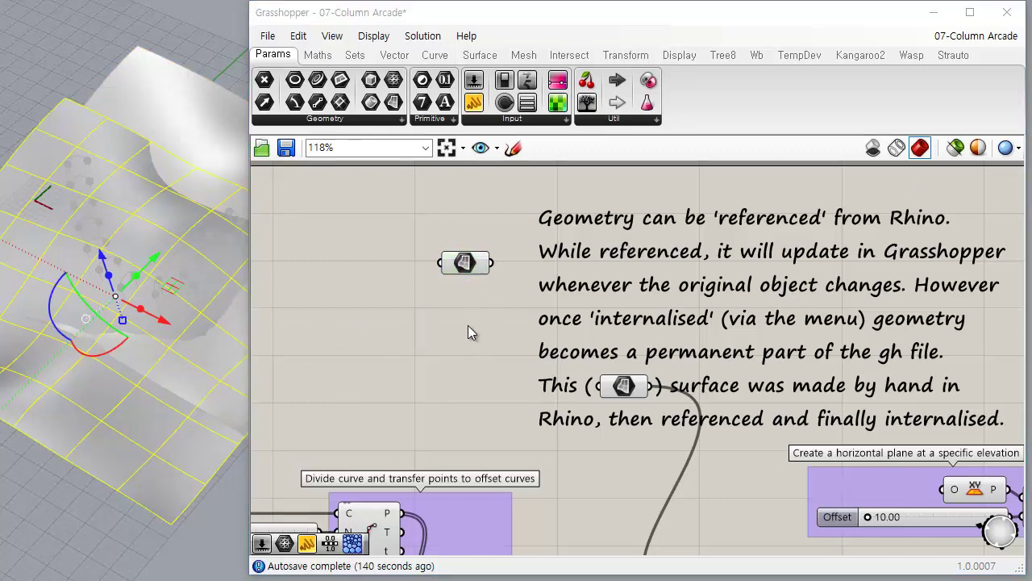
left_click(466, 263)
right_click(466, 263)
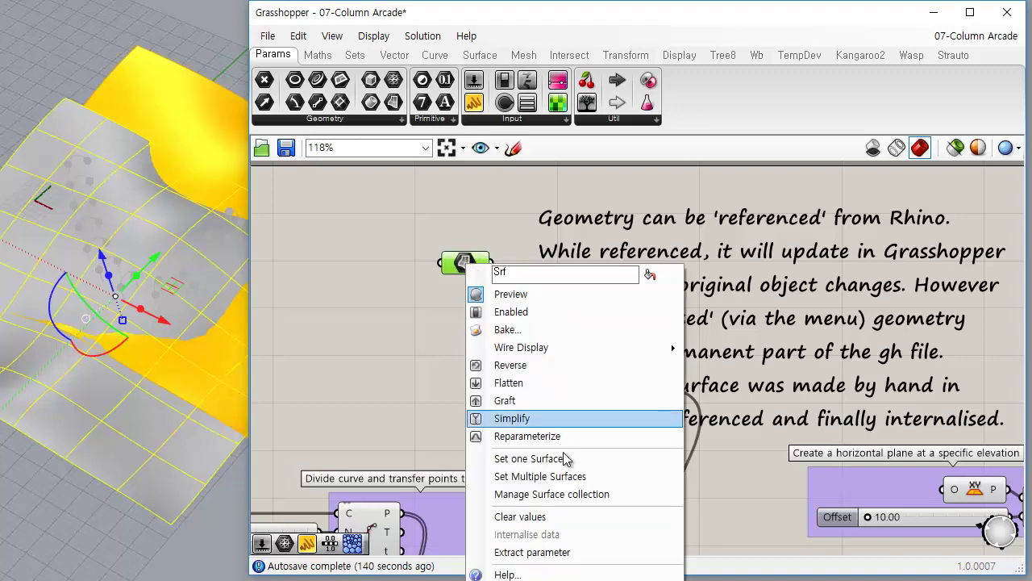
left_click(606, 466)
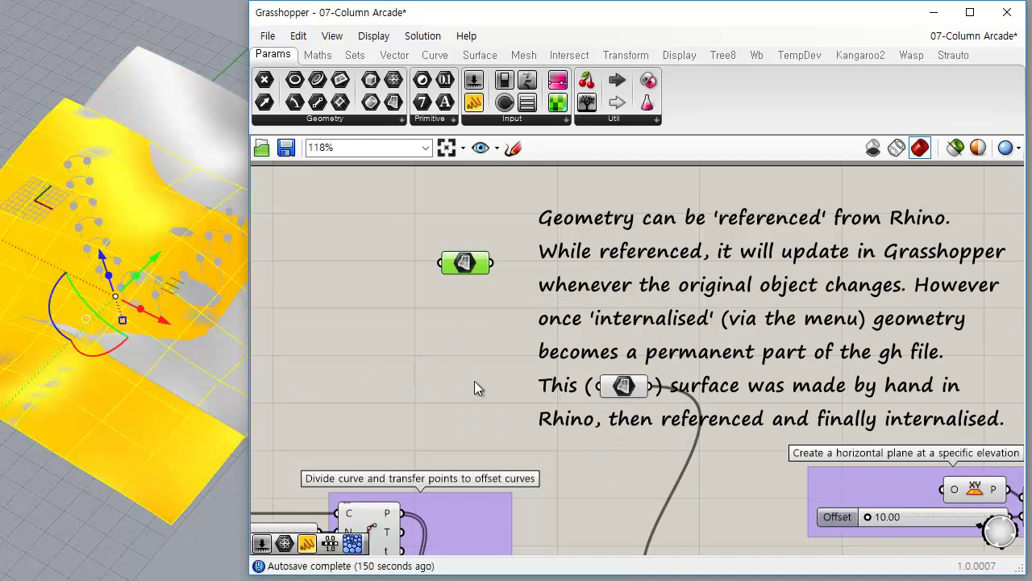
Select the original and copied Surface parameters in turn to compare their surfaces, and deselect the baked surface in Rhino
left_click(623, 386)
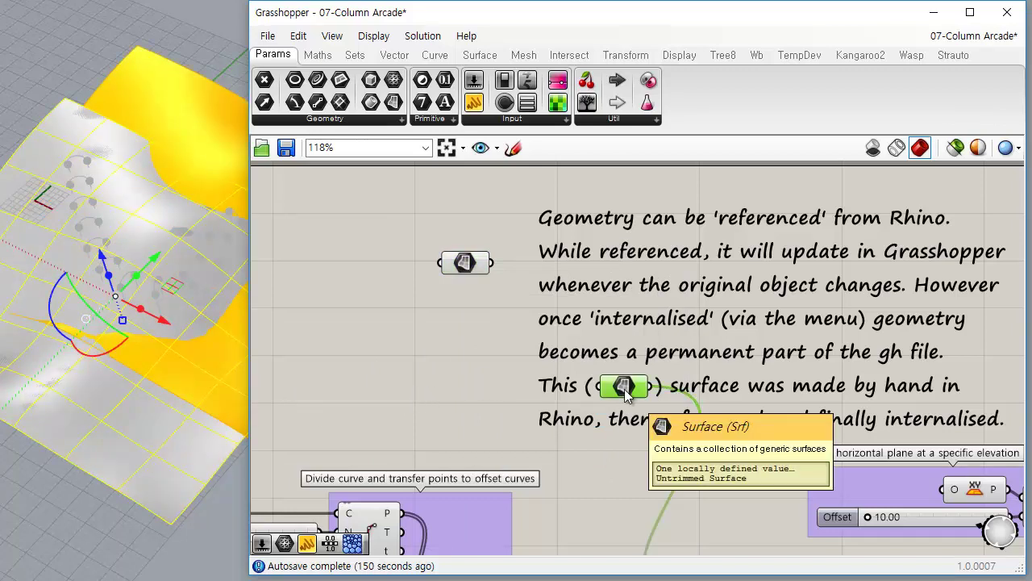
left_click(465, 264)
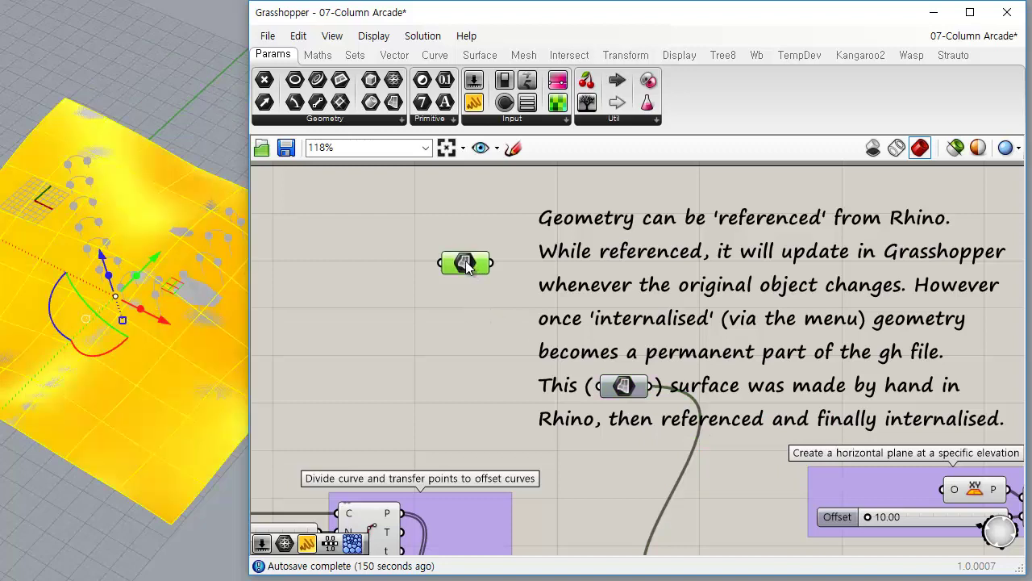
right_click(465, 264)
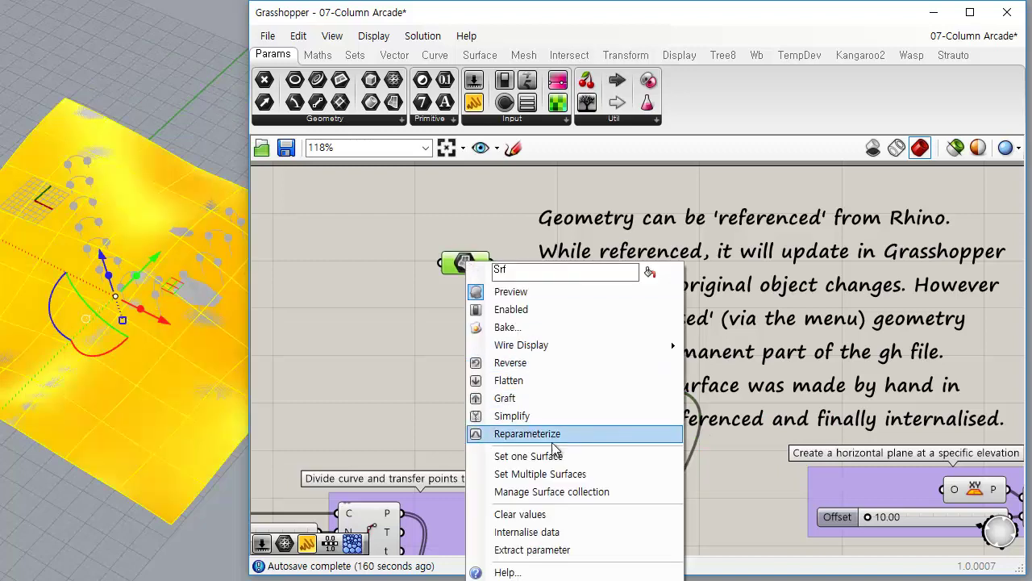
left_click(85, 533)
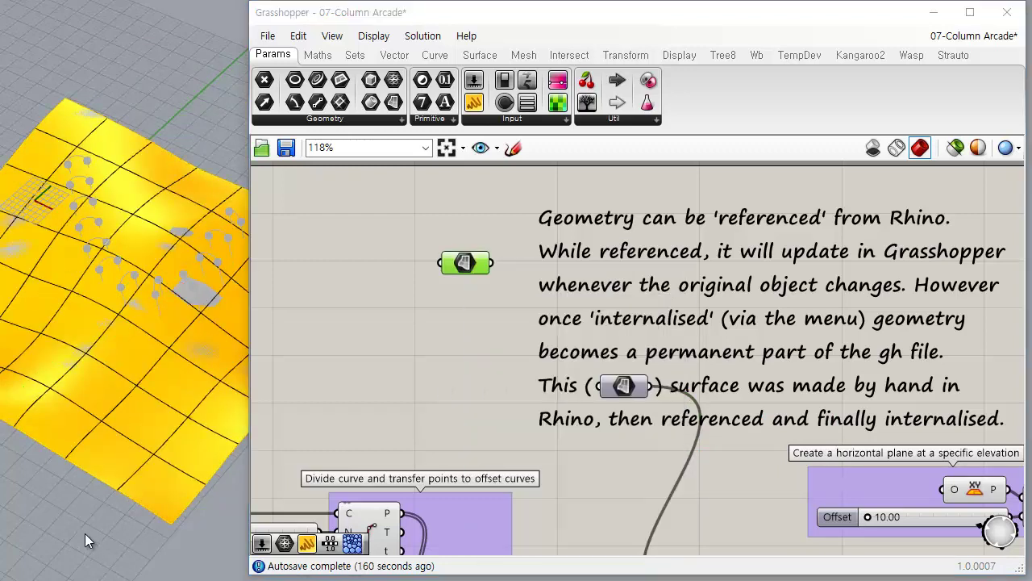
Run Set one Surface again on the copied Surface parameter and pick the baked surface in the viewport
left_click(520, 350)
right_click(465, 262)
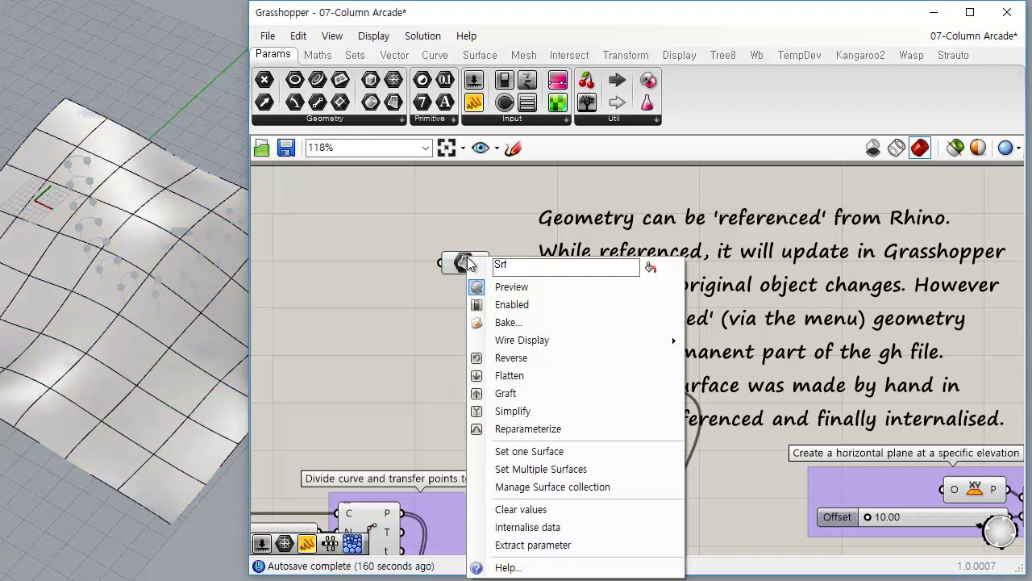
left_click(536, 456)
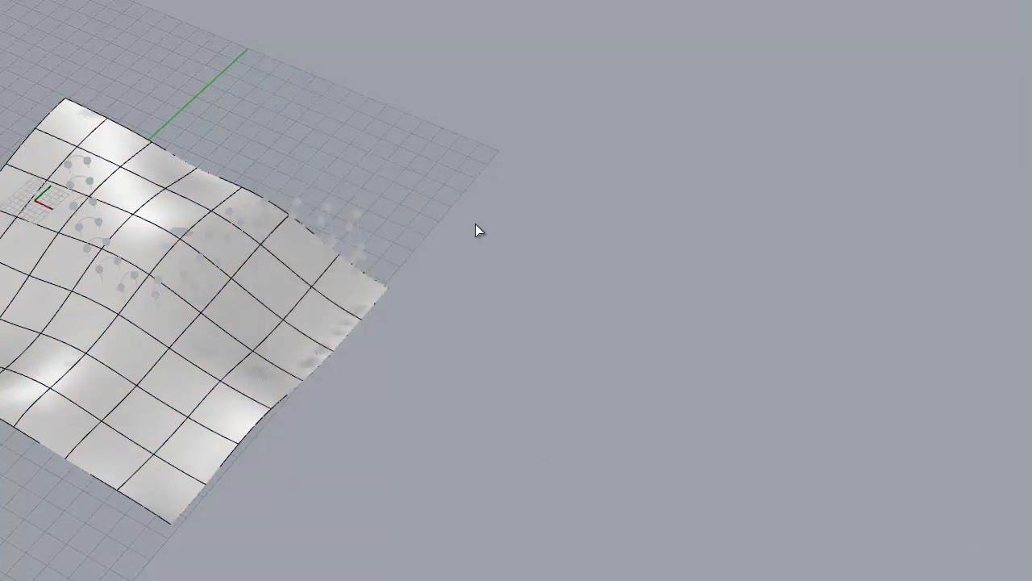
left_click(223, 355)
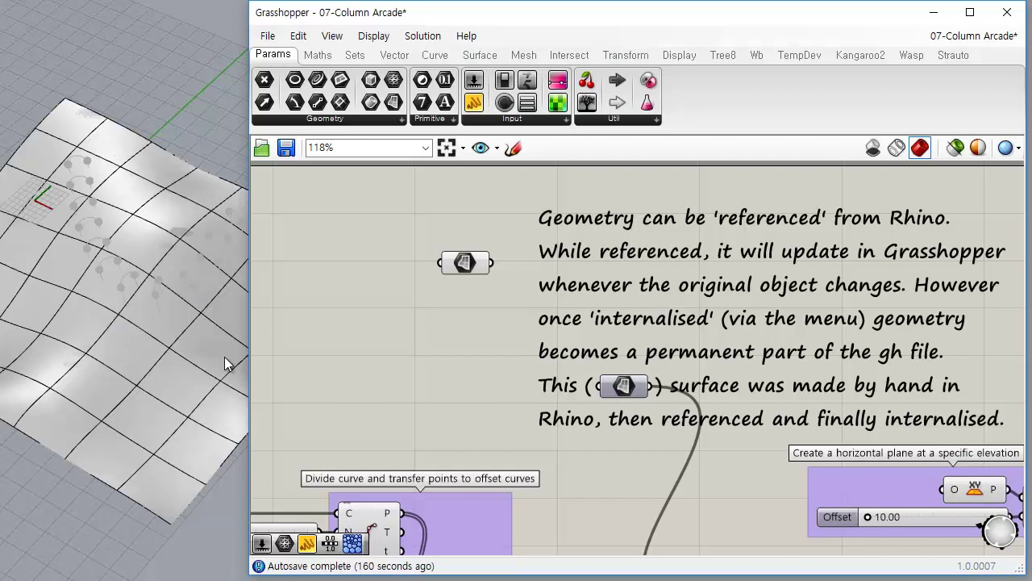
Reposition the copied Surface parameter and wire its output into the original Surface parameter, then deselect it
left_click(465, 270)
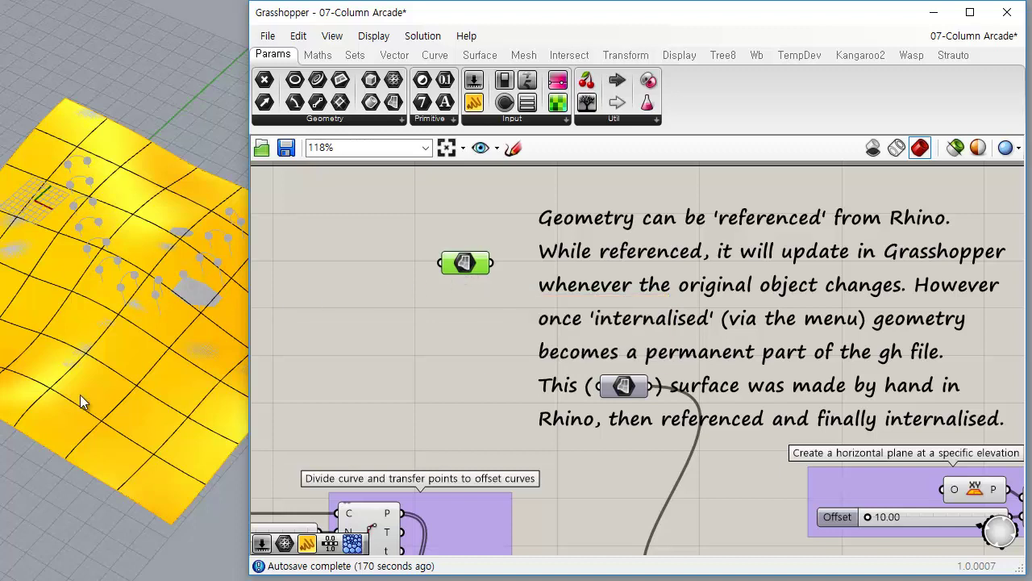
left_click_drag(466, 269, 404, 273)
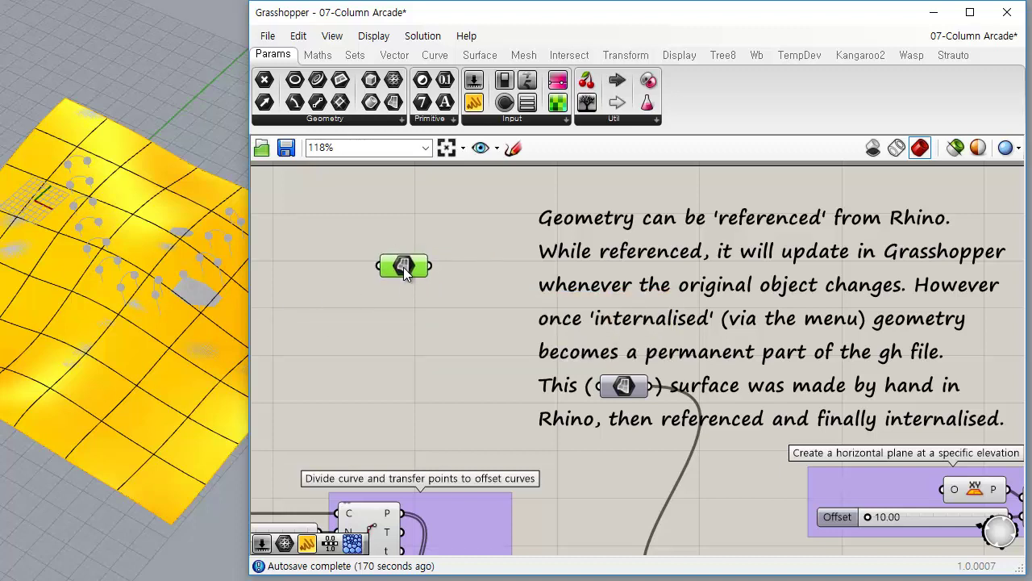
left_click_drag(406, 273, 612, 397)
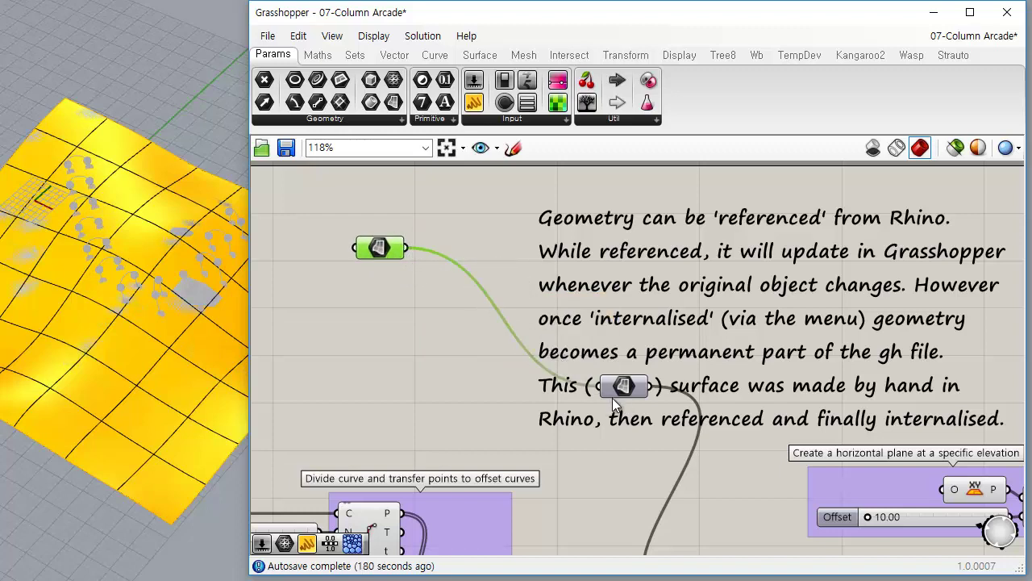
left_click(620, 489)
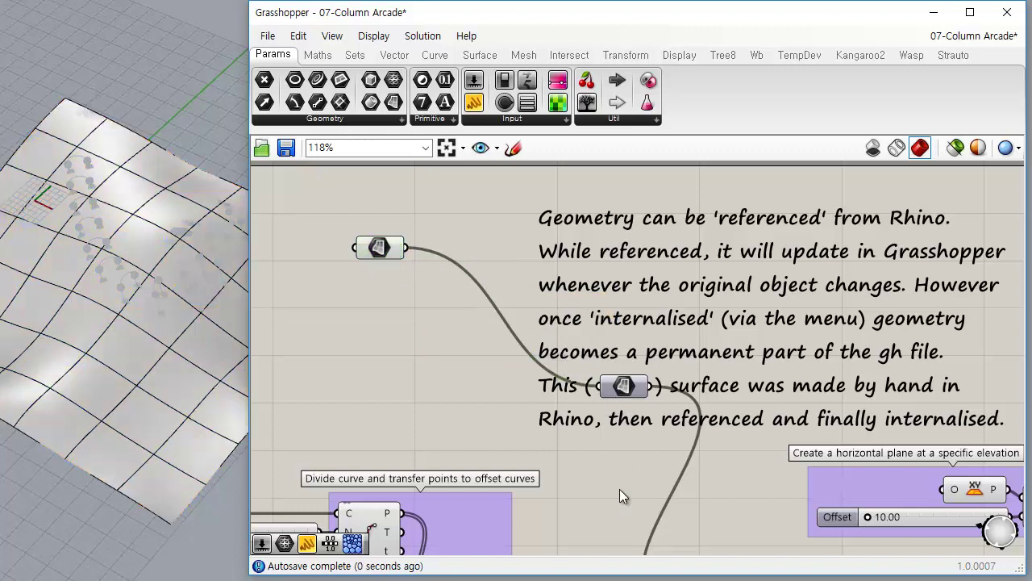
Select the original Surface parameter and examine its inherited surface alongside the projected column points, enlarging the visible Rhino viewport
left_click(625, 388)
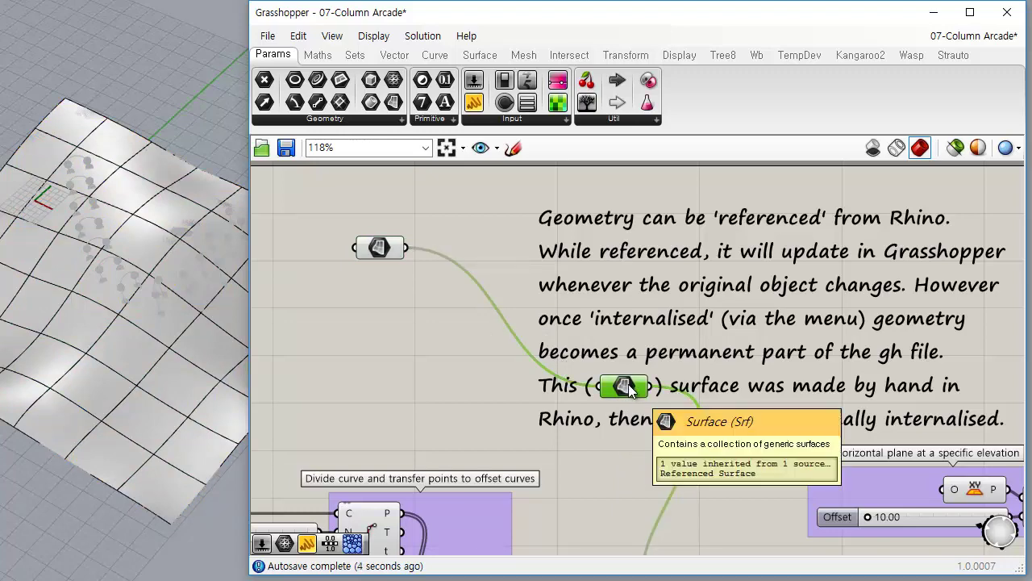
right_click_drag(623, 445, 547, 282)
right_click_drag(103, 375, 133, 355)
right_click_drag(470, 260, 502, 324)
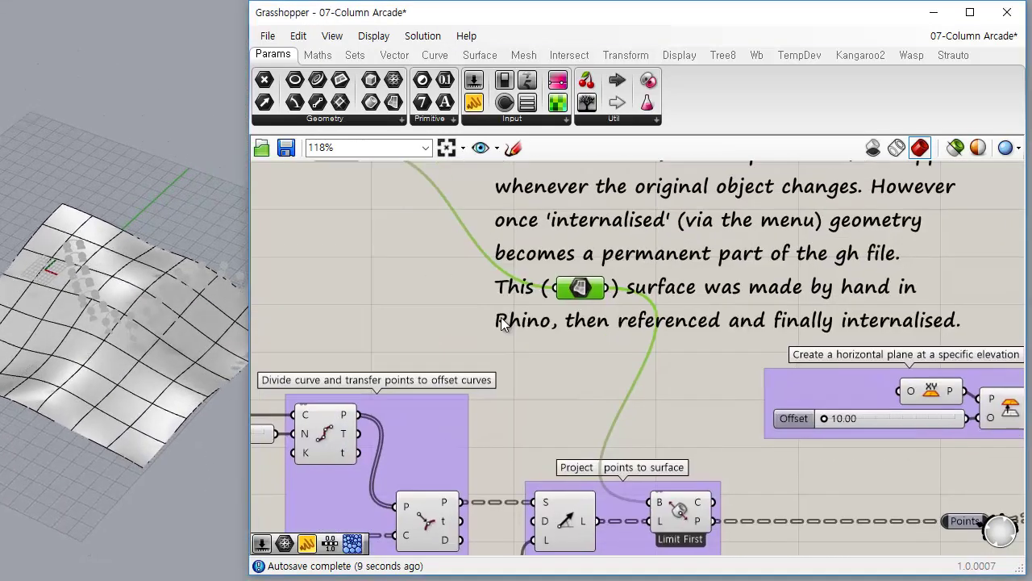
right_click_drag(182, 367, 237, 326)
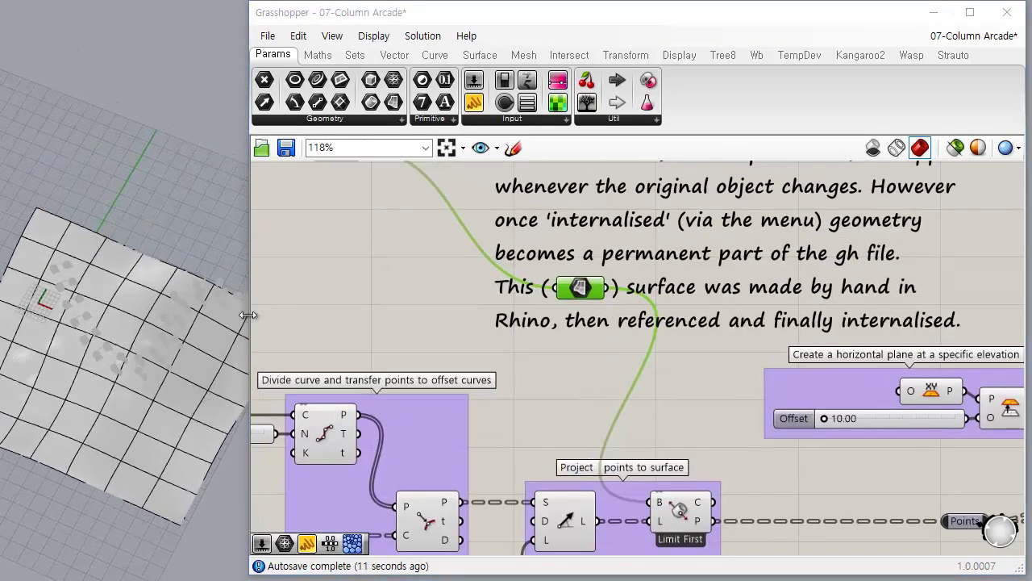
left_click_drag(248, 315, 343, 309)
right_click_drag(298, 302, 281, 267)
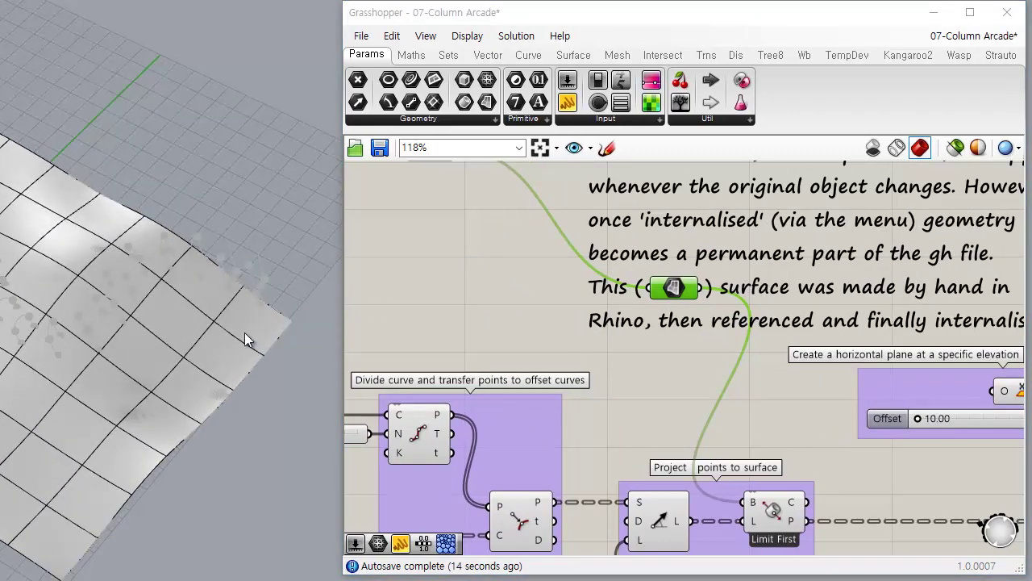
right_click_drag(244, 332, 253, 374)
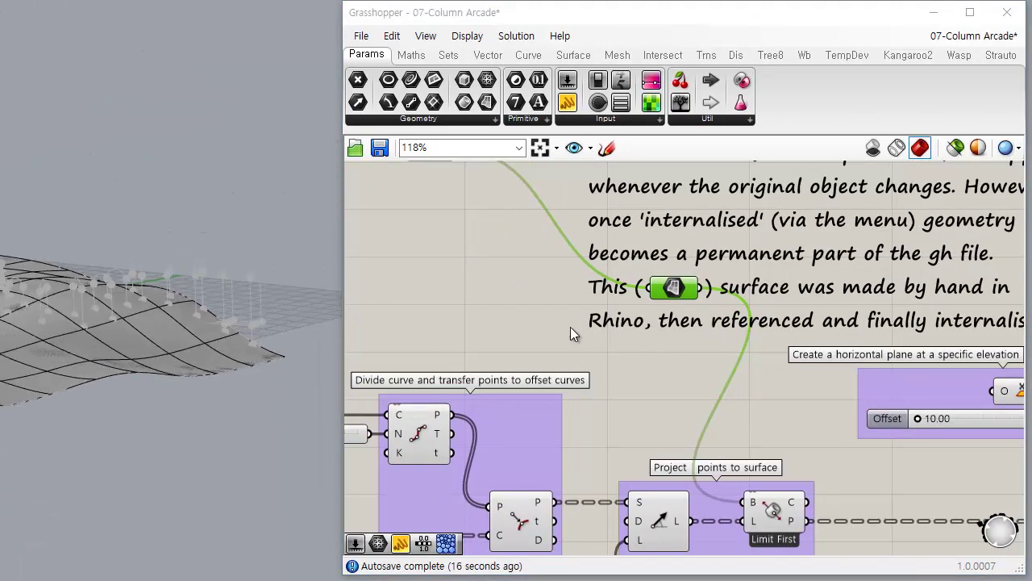
left_click(570, 328)
Move the referenced baked surface in Rhino horizontally and vertically to test how the column points respond
left_click(218, 358)
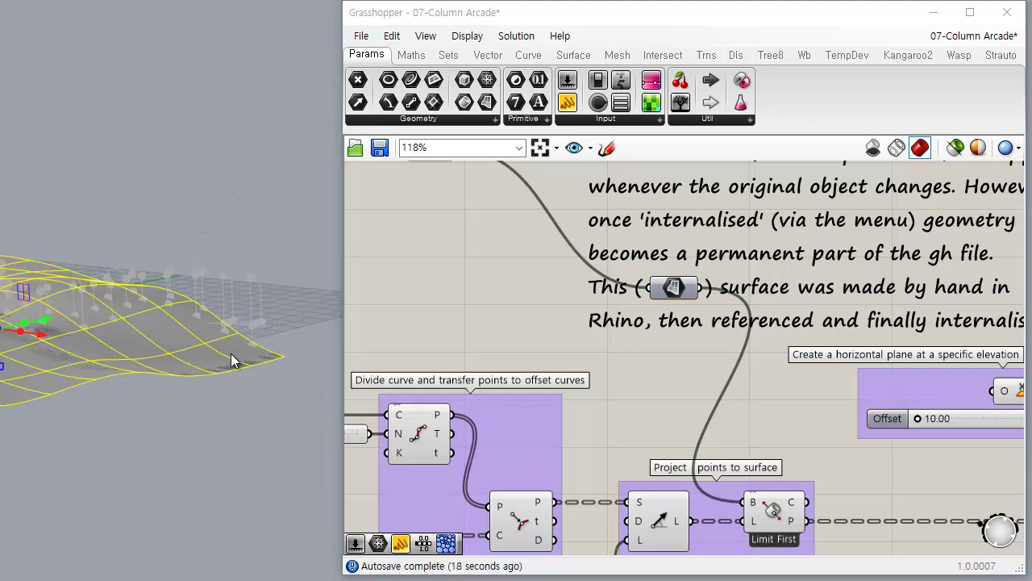
left_click_drag(231, 353, 206, 354)
left_click_drag(143, 356, 147, 377, "ctrl")
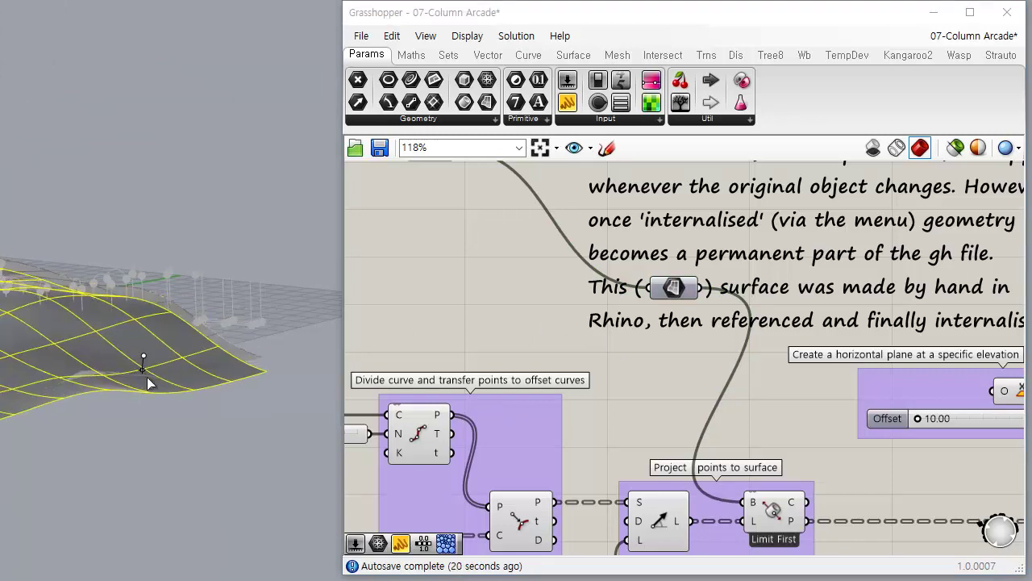
right_click_drag(148, 383, 127, 402)
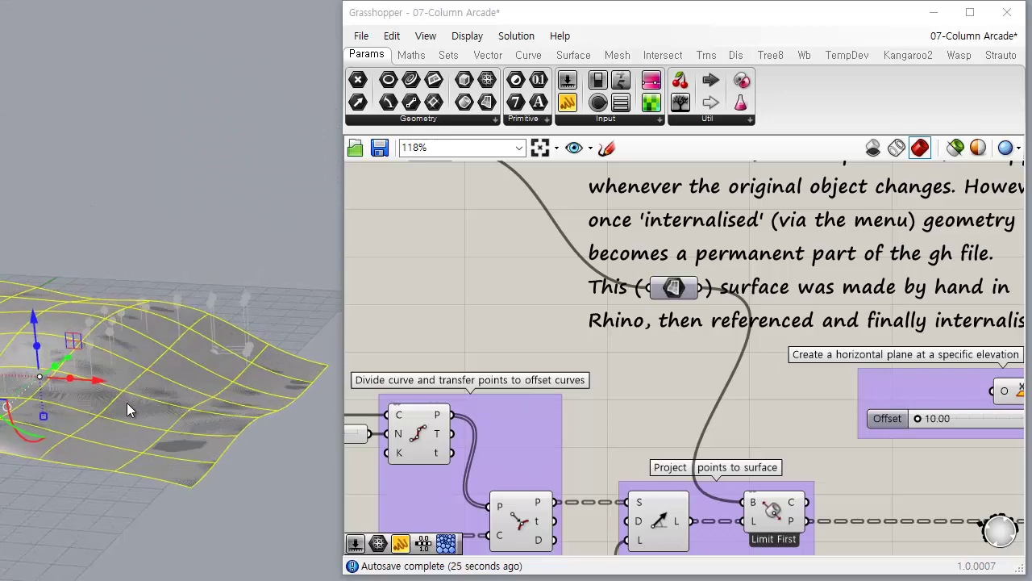
right_click_drag(228, 364, 171, 325)
left_click(236, 433)
left_click(171, 325)
left_click_drag(177, 327, 152, 364)
right_click_drag(177, 354, 200, 385)
scroll(199, 384, "down", 5)
scroll(72, 329, "up", 7)
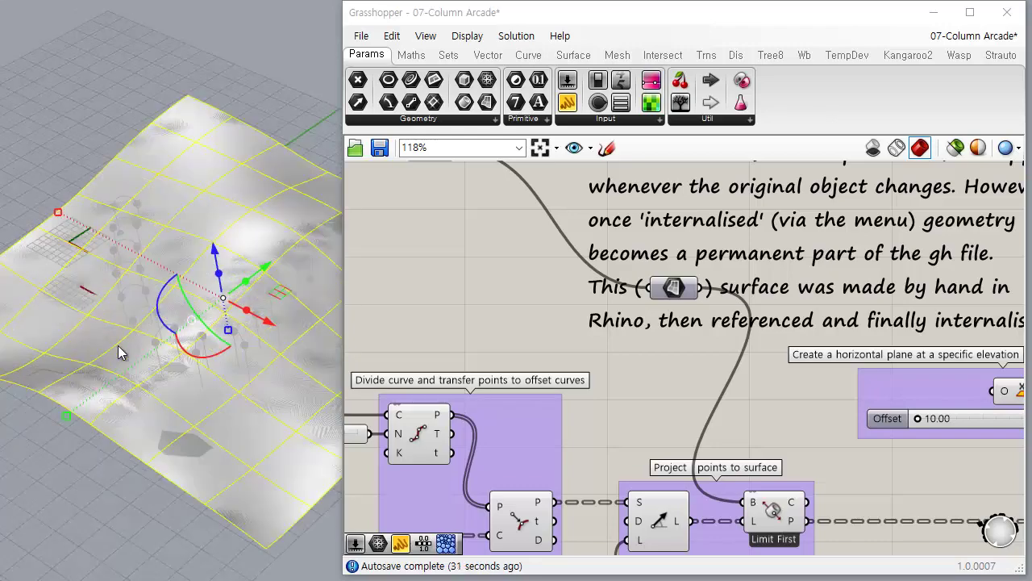
Delete the referenced baked surface in Rhino and check the Surface parameter that references it
right_click_drag(108, 532, 194, 415)
key("Delete")
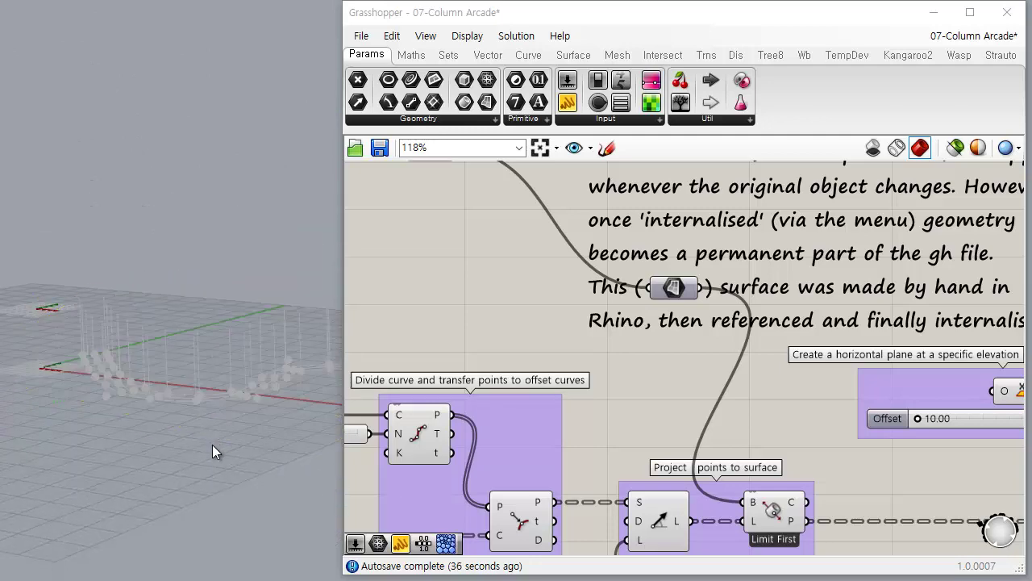
right_click_drag(594, 282, 734, 391)
scroll(734, 391, "down", 2)
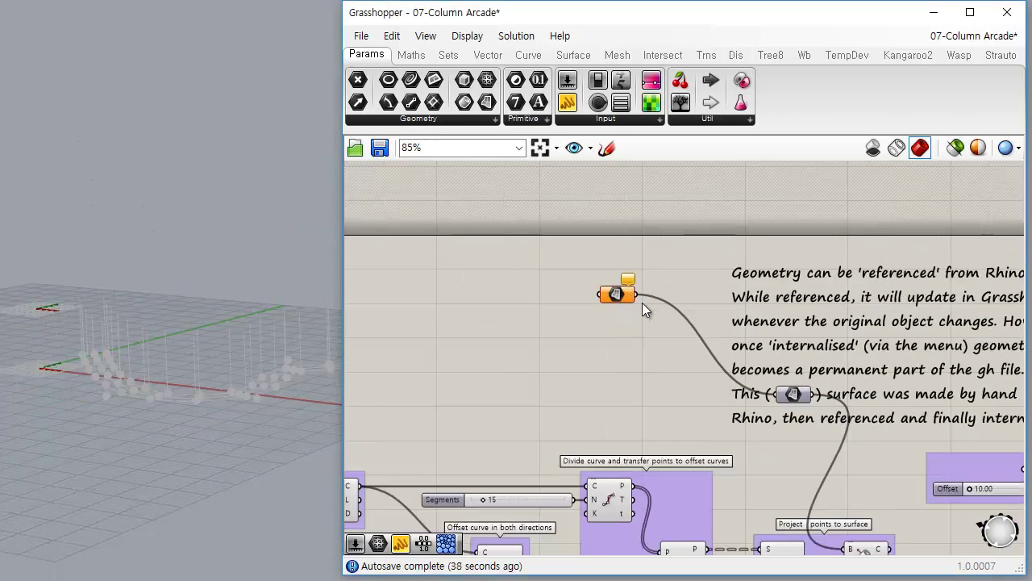
right_click_drag(853, 447, 725, 332)
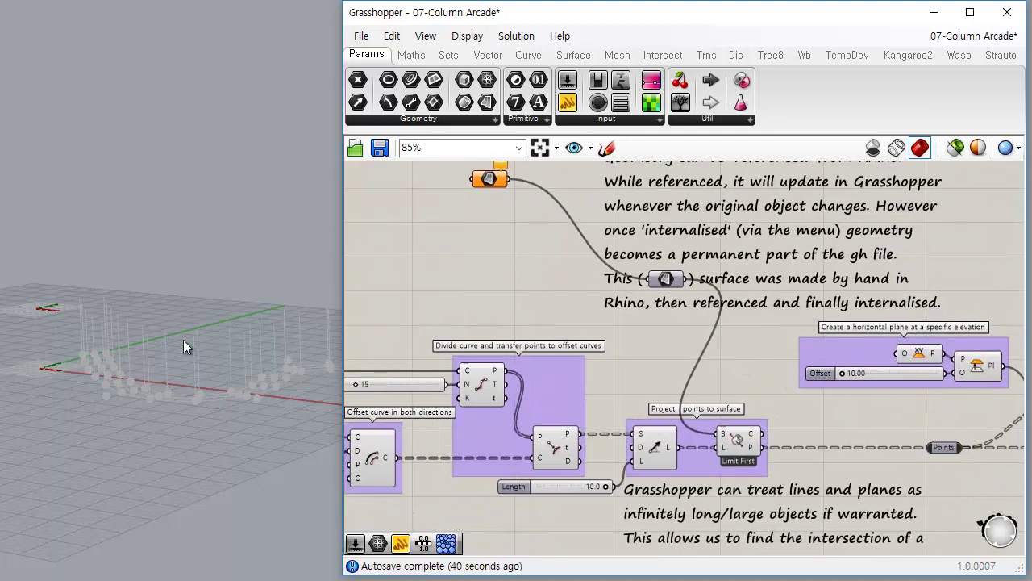
Undo the deletion of the baked surface in Rhino and deselect it
left_click(231, 236)
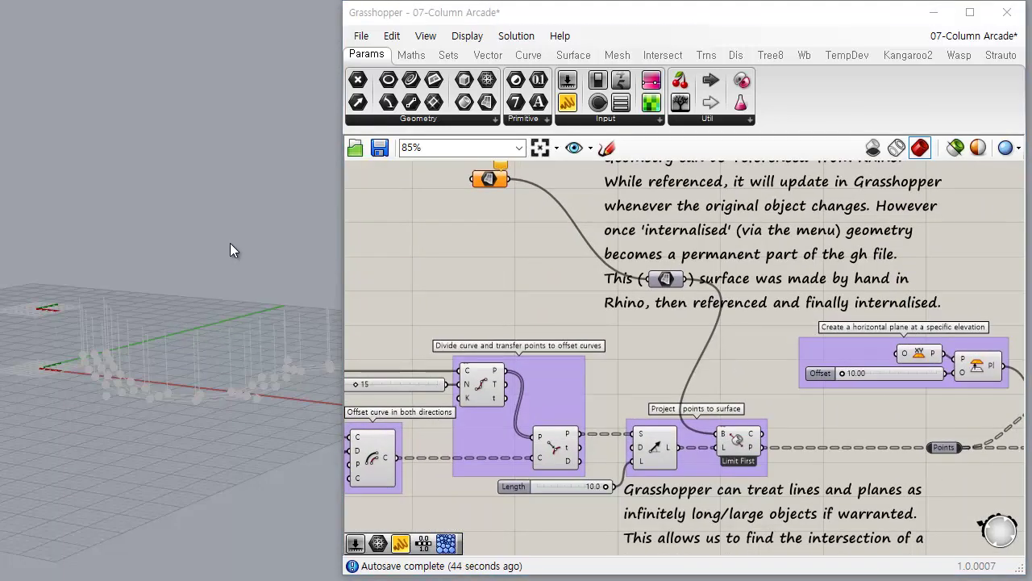
key("ctrl+z")
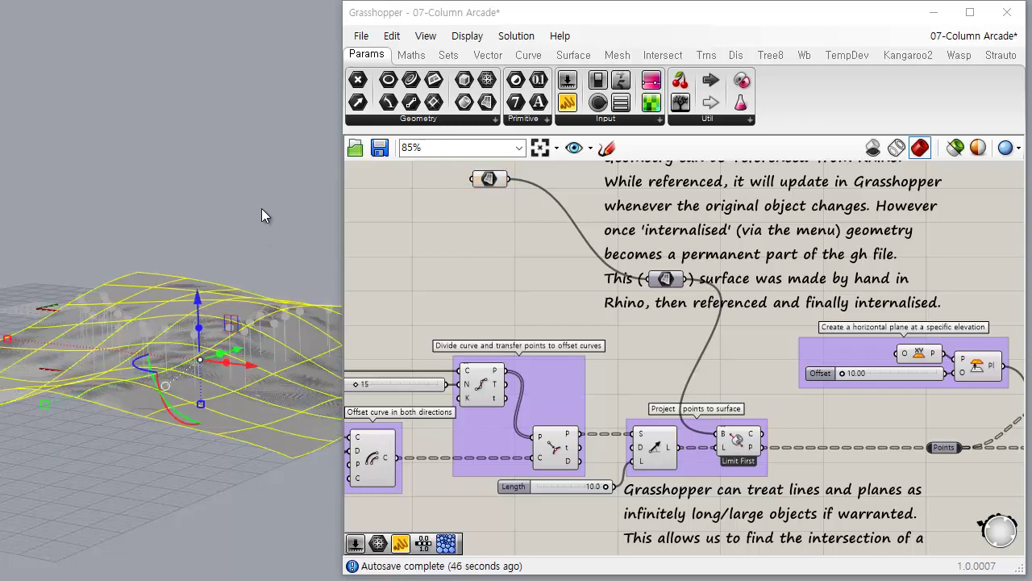
right_click_drag(261, 208, 128, 447)
left_click(115, 502)
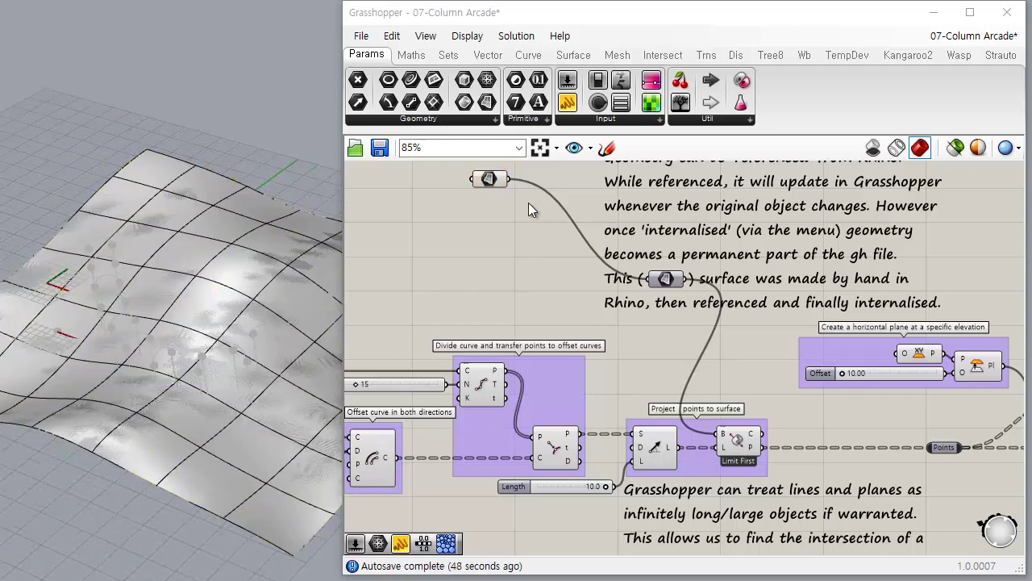
Check the referenced Surface parameter's geometry and align the parameter horizontally with the original Surface parameter
left_click(488, 180)
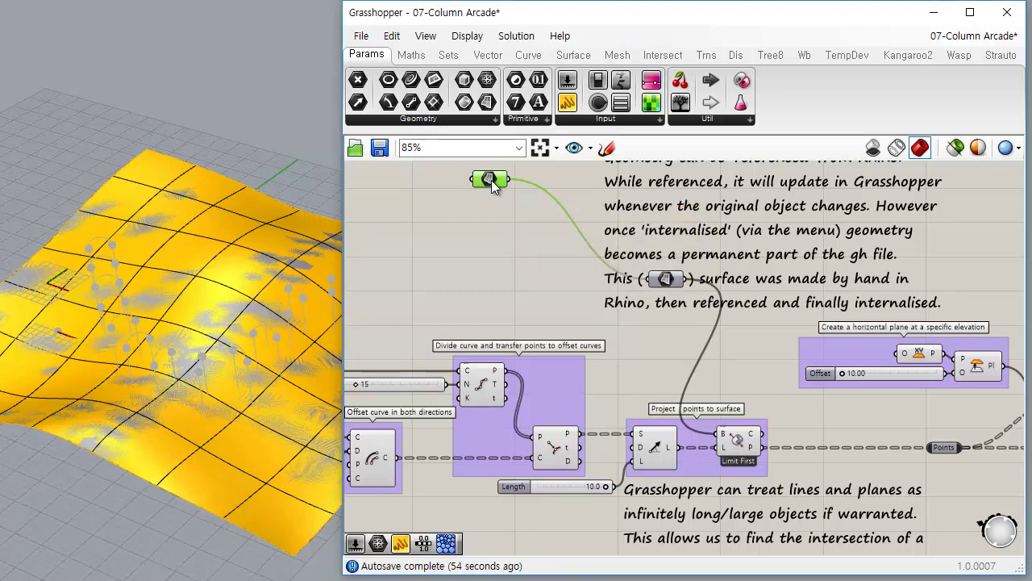
right_click_drag(295, 492, 292, 389)
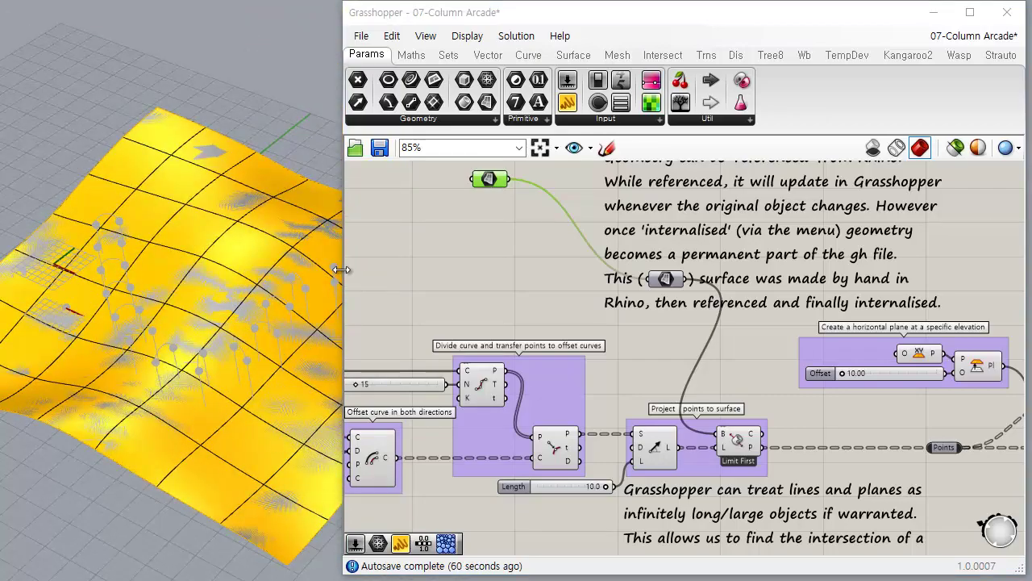
mouse_move(342, 269)
left_mouse_down()
mouse_move(435, 269)
mouse_move(316, 270)
mouse_move(348, 269)
left_mouse_up()
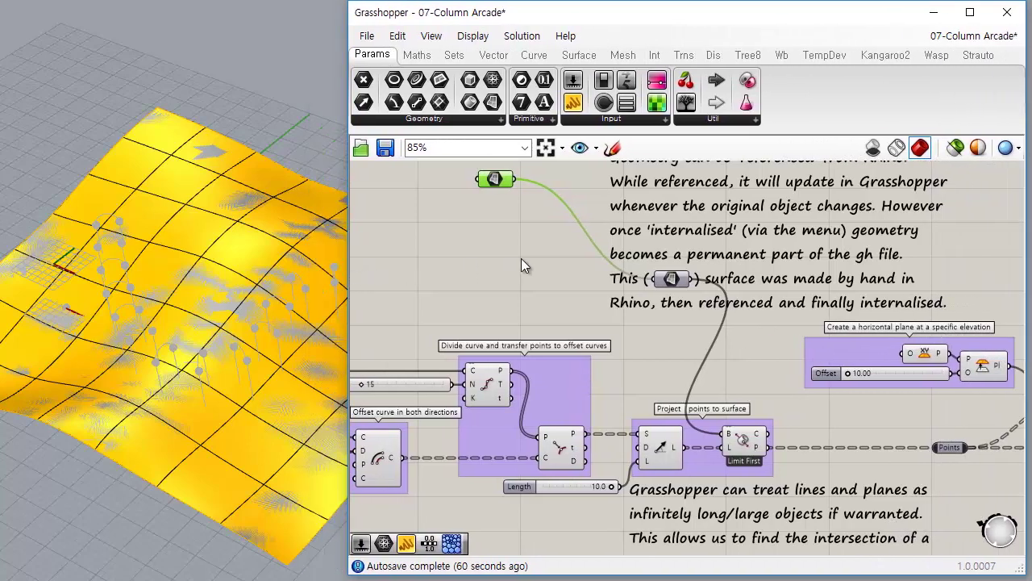
left_click(545, 239)
right_click_drag(539, 235, 456, 242)
scroll(489, 275, "up", 1)
right_click_drag(489, 275, 529, 323)
left_click_drag(448, 223, 477, 341)
Internalise the inherited data in the original Surface parameter
mouse_move(655, 339)
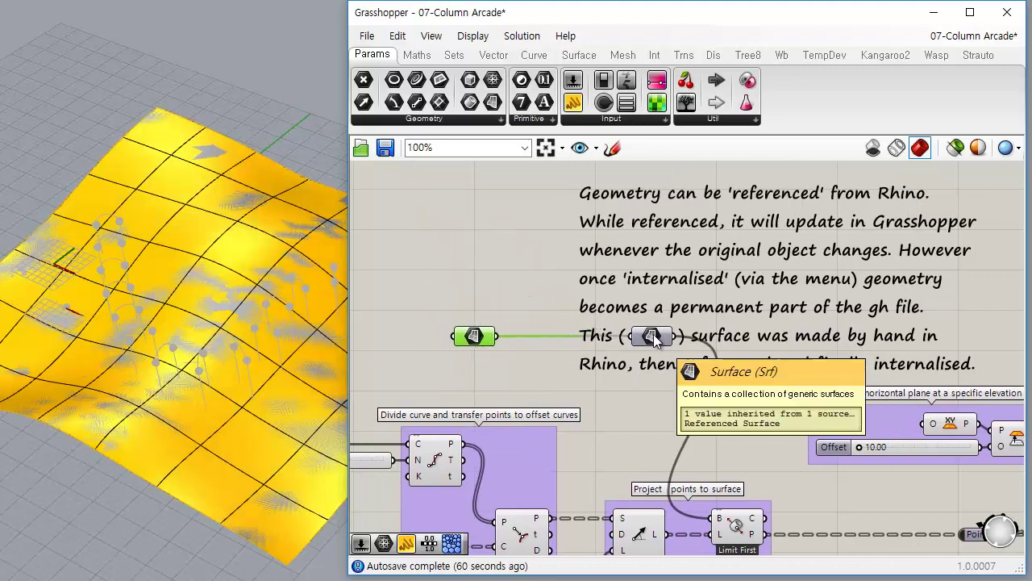
right_click(655, 338)
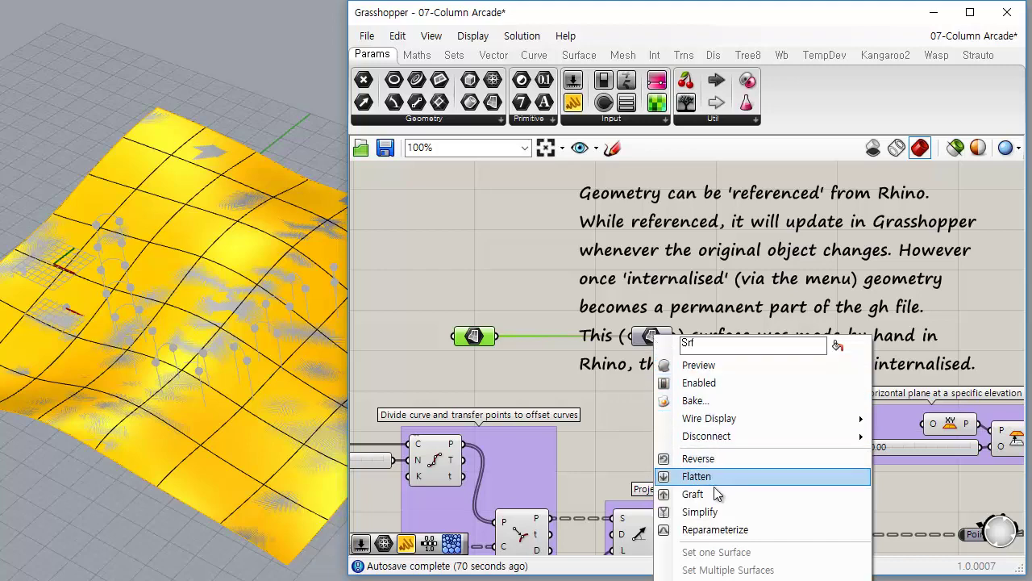
right_click_drag(932, 378, 891, 237)
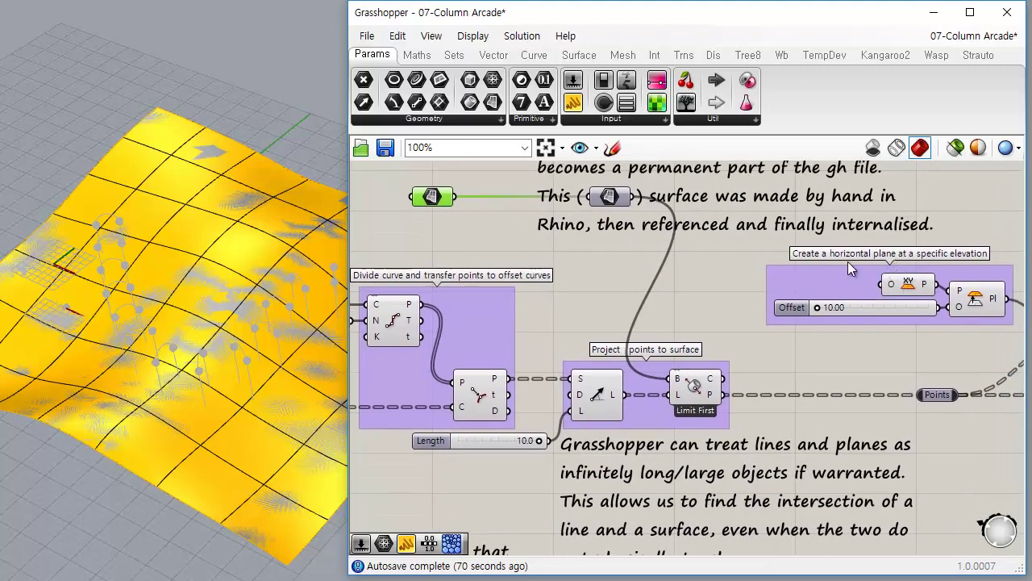
right_click(611, 200)
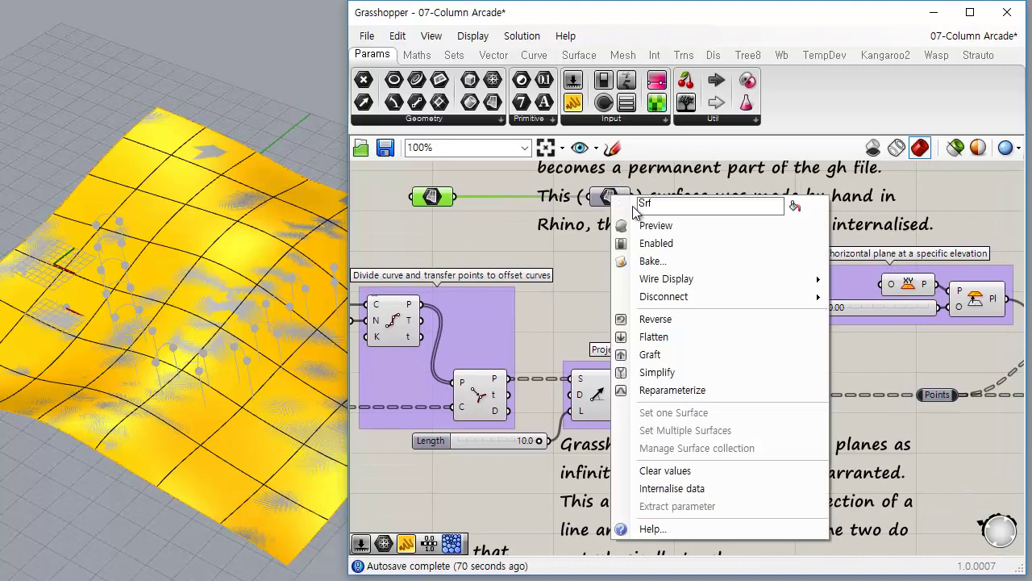
left_click(673, 489)
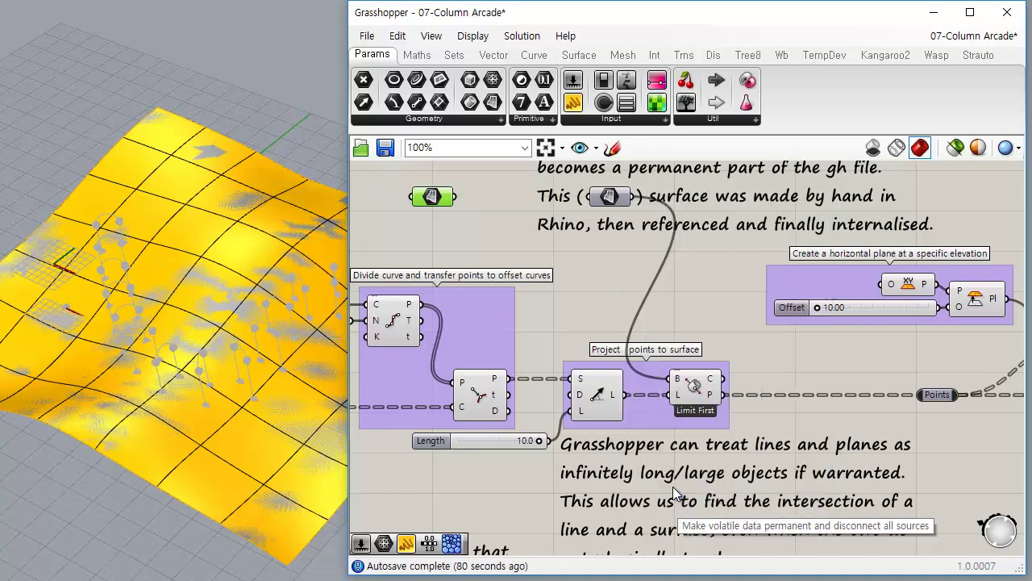
Move the baked surface in Rhino and select the internalised Surface parameter to compare their positions
left_click(586, 275)
left_click_drag(214, 276, 164, 168)
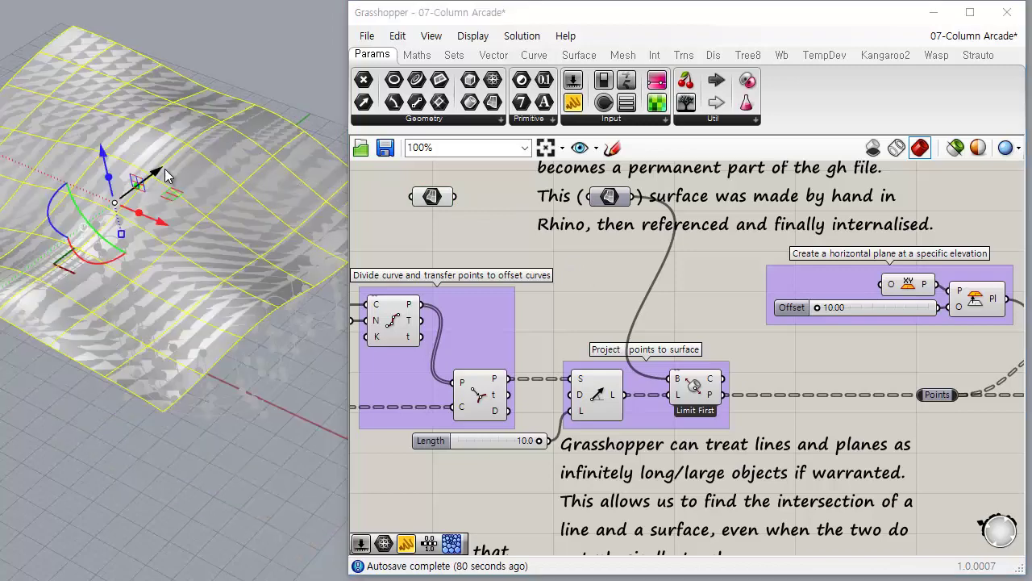
left_click(610, 198)
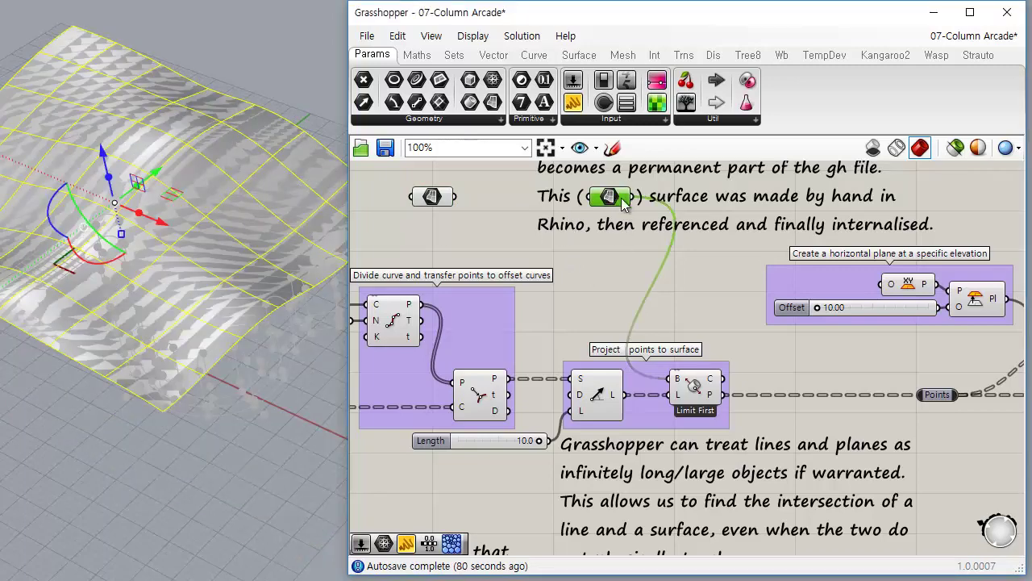
left_click(600, 302)
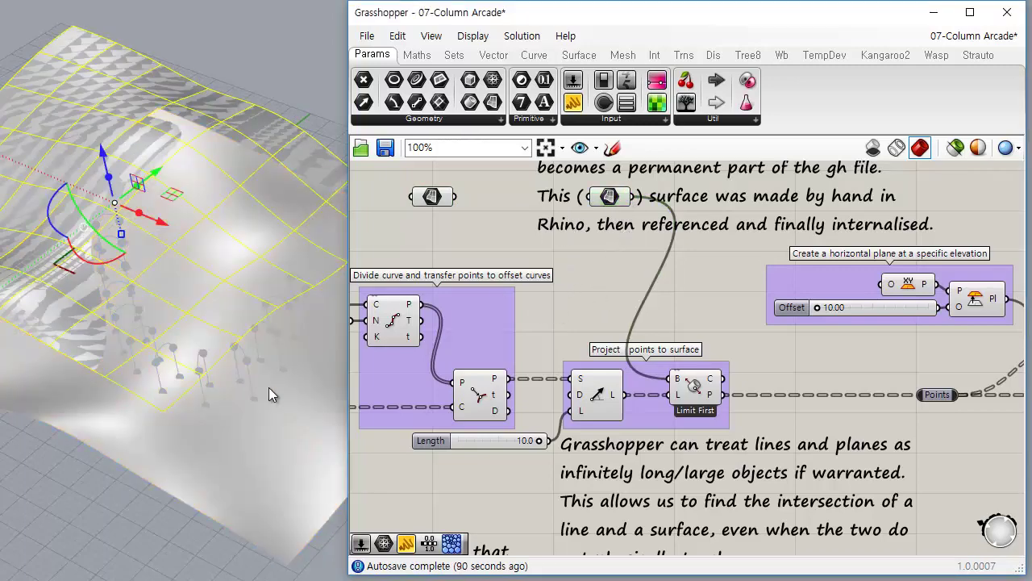
Reconnect the referencing Surface parameter's output to the original Surface parameter and check the column points
right_click_drag(149, 87, 201, 308)
right_click_drag(300, 105, 327, 210)
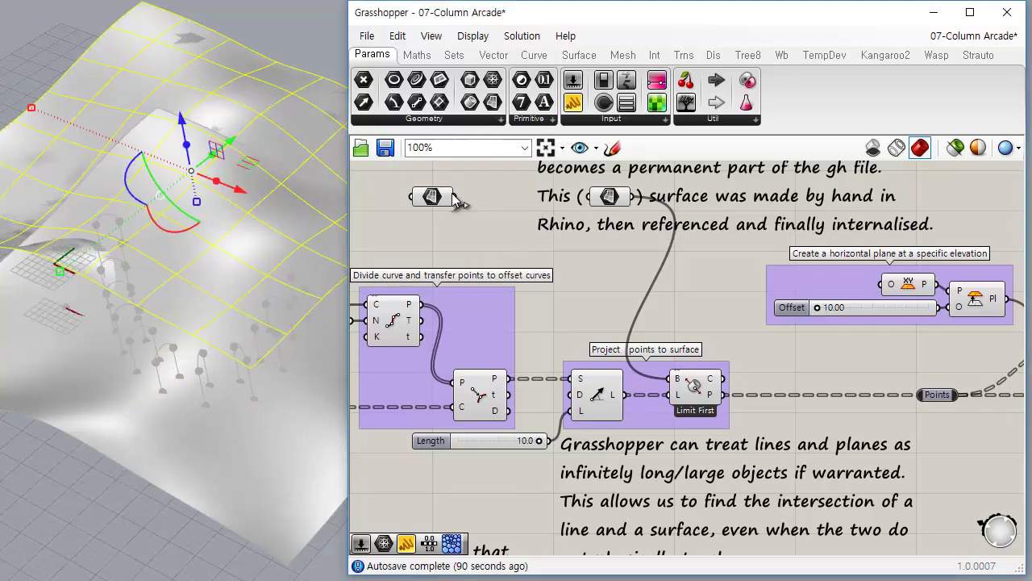
left_click_drag(454, 196, 589, 198)
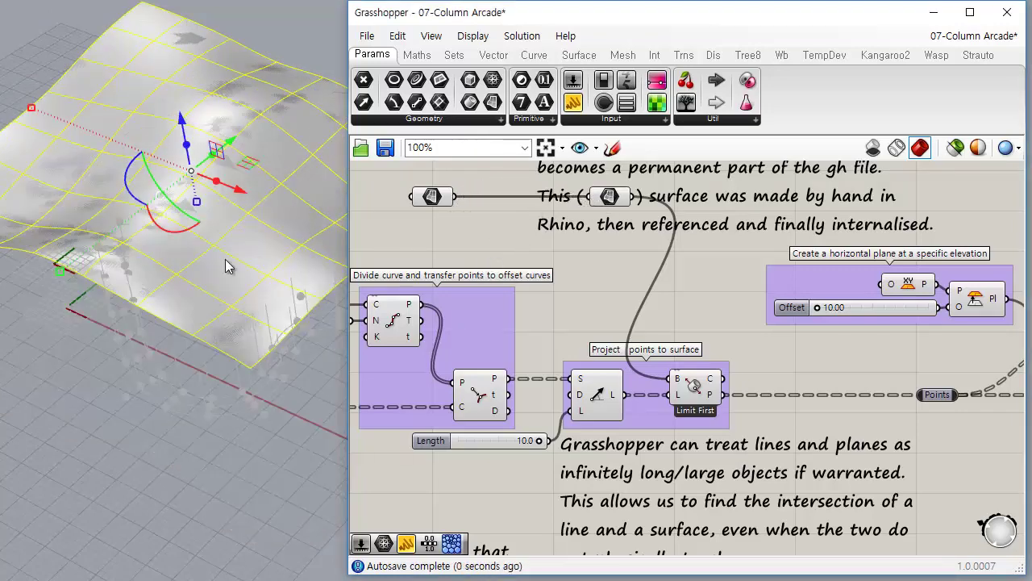
right_click_drag(226, 263, 237, 312)
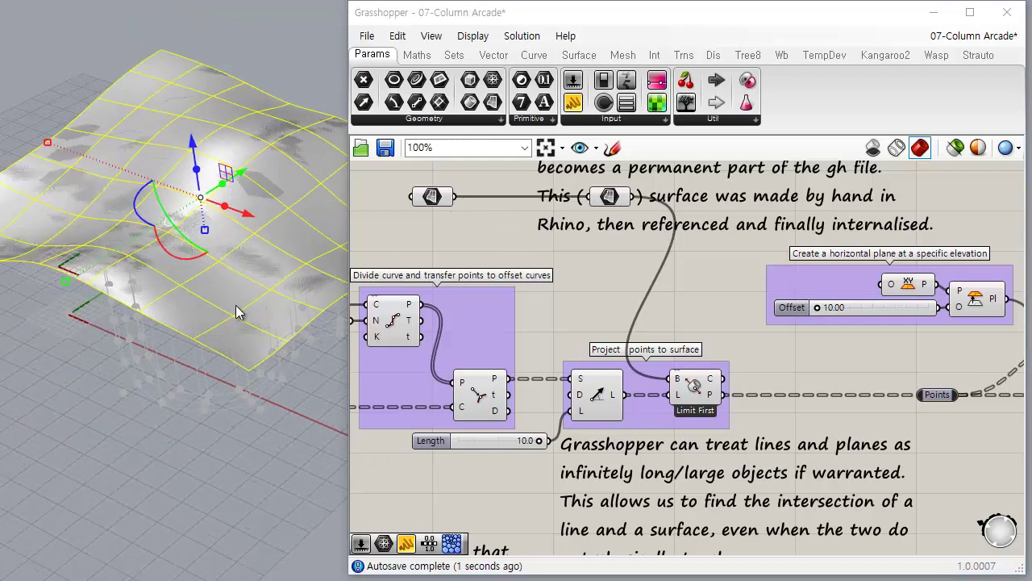
Select the offset plane component and the arc component of the Create arches group to examine what each produces
left_click(980, 298)
right_click_drag(937, 358, 700, 362)
right_click_drag(980, 388, 875, 401)
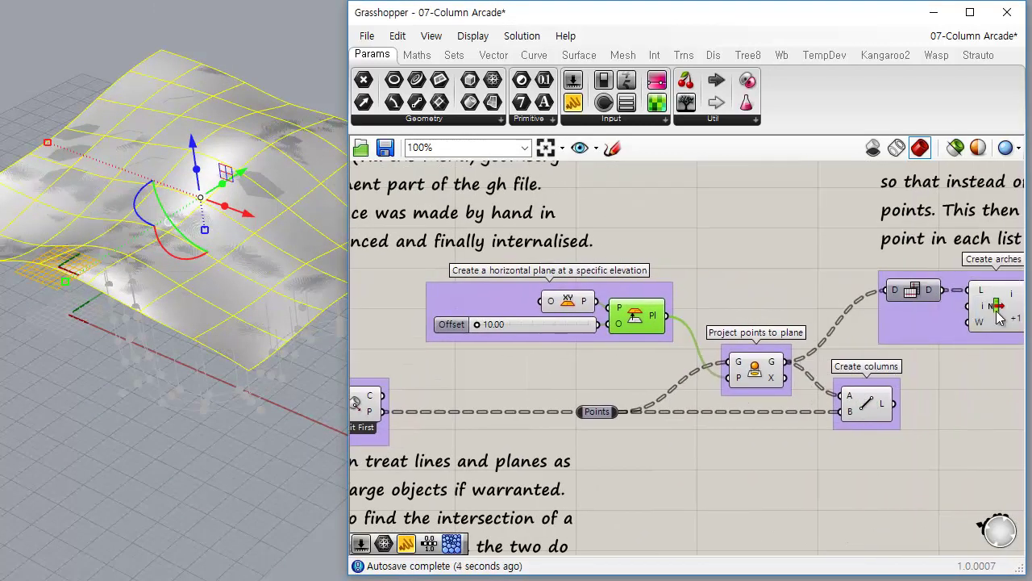
right_click_drag(1008, 364, 838, 363)
left_click(859, 342)
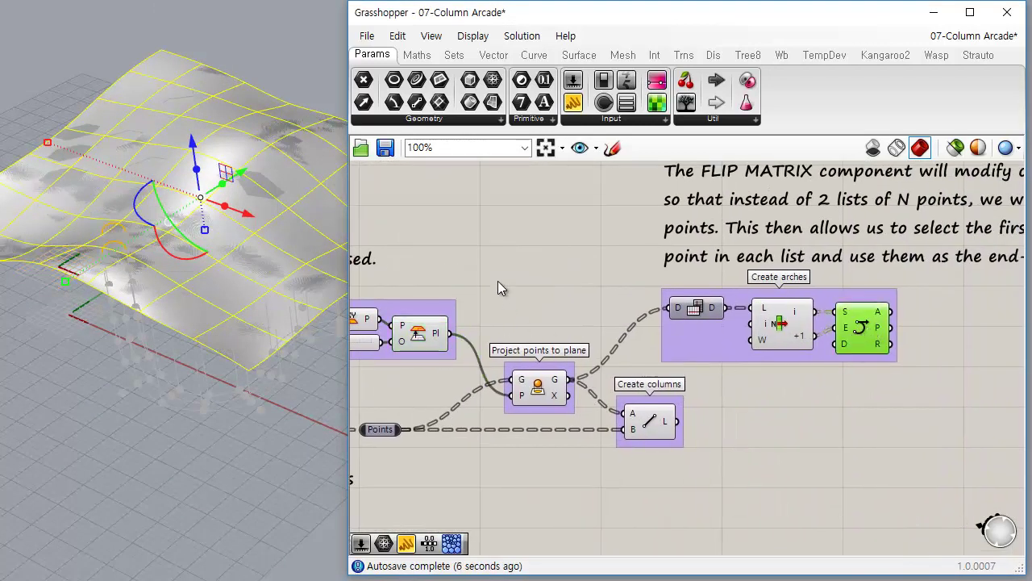
Select the components of the Project points to plane, Create columns and Create arches groups and examine their geometry around the surface
left_click_drag(463, 234, 916, 486)
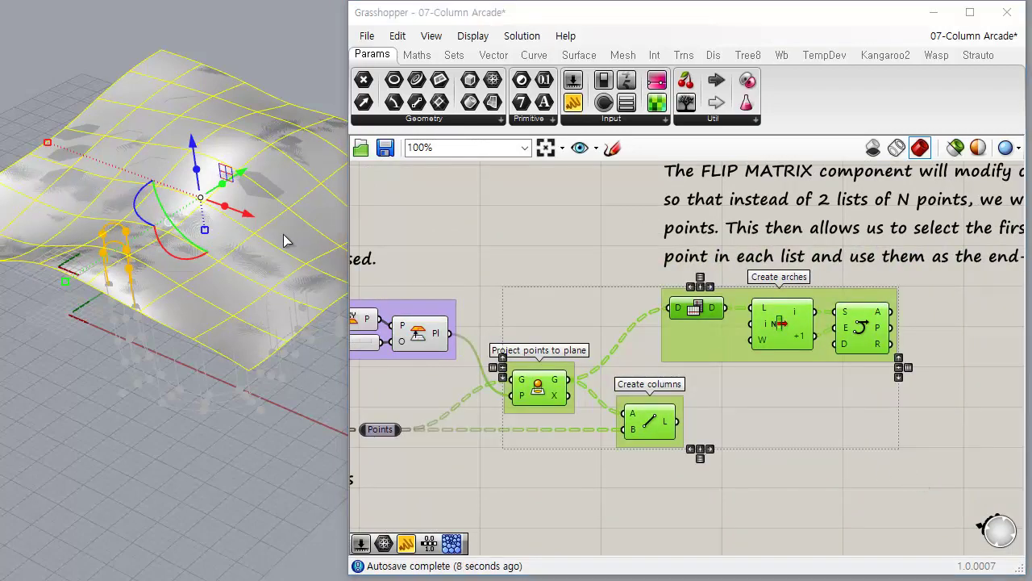
right_click_drag(283, 234, 228, 373)
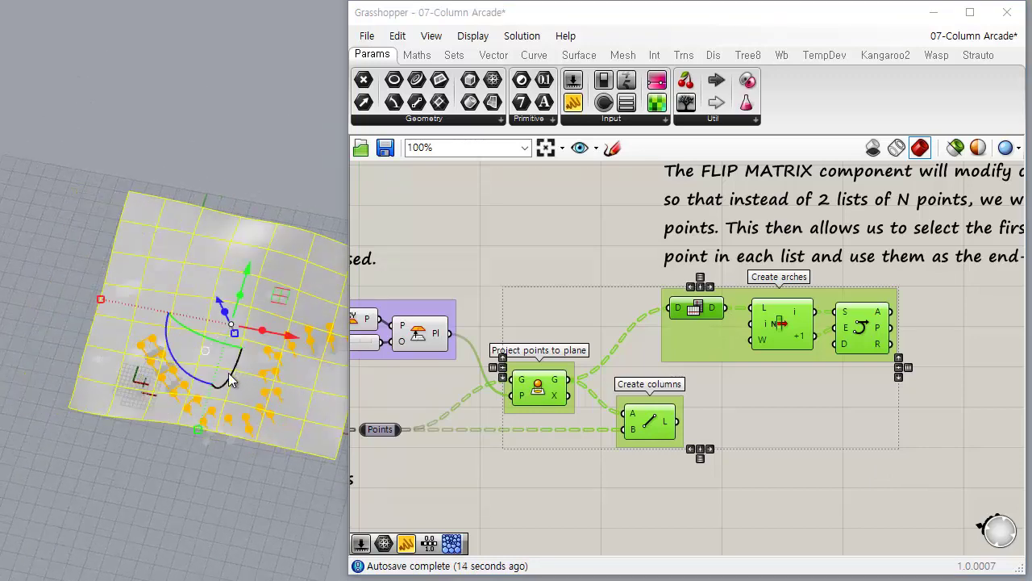
right_click_drag(265, 415, 218, 387)
right_click_drag(186, 502, 225, 433)
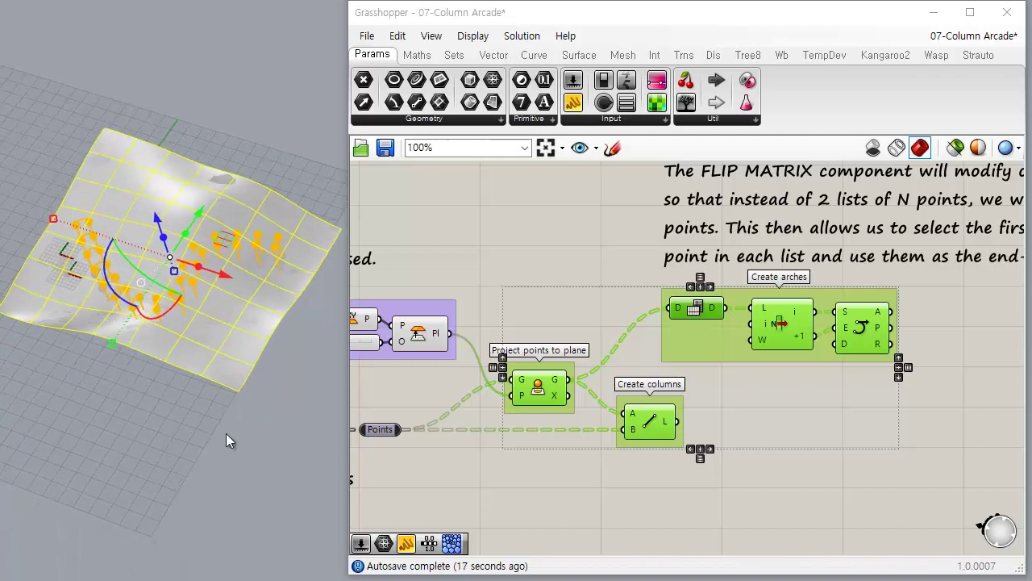
Internalise the inherited surface data in the original Surface parameter within the note
right_click_drag(537, 331, 1011, 362)
right_click_drag(511, 262, 681, 262)
scroll(681, 262, "up", 3)
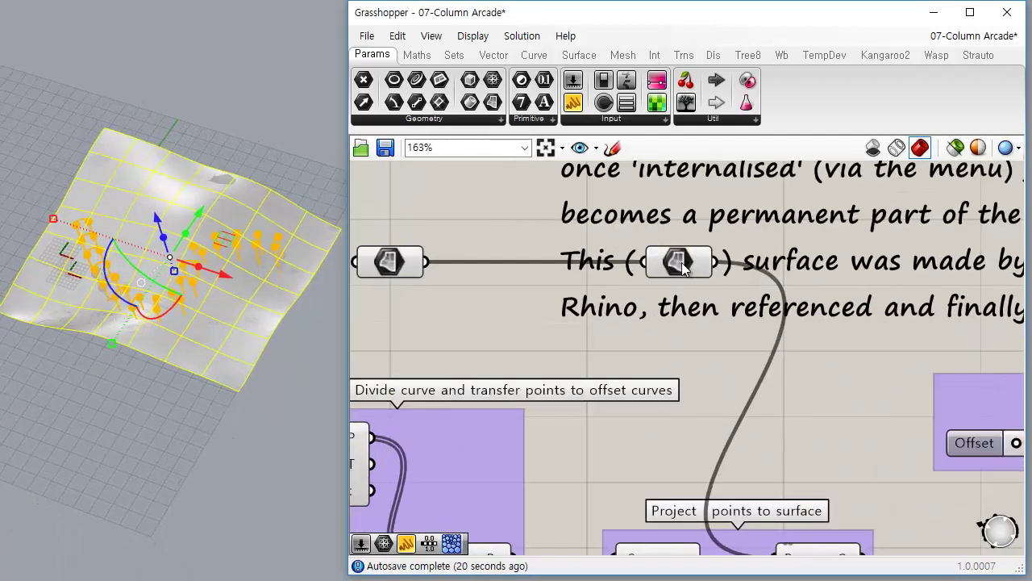
right_click(682, 262)
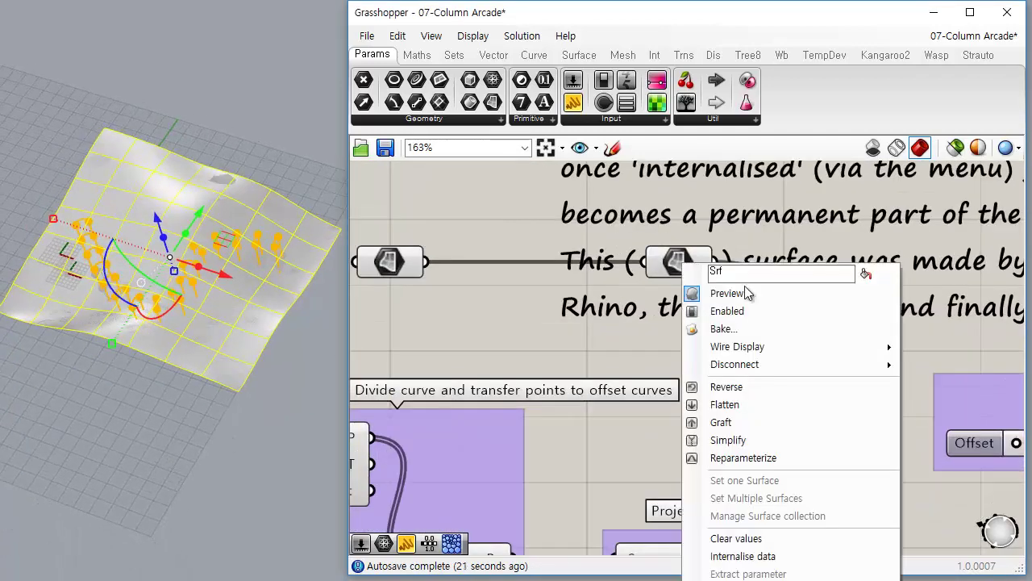
left_click(788, 558)
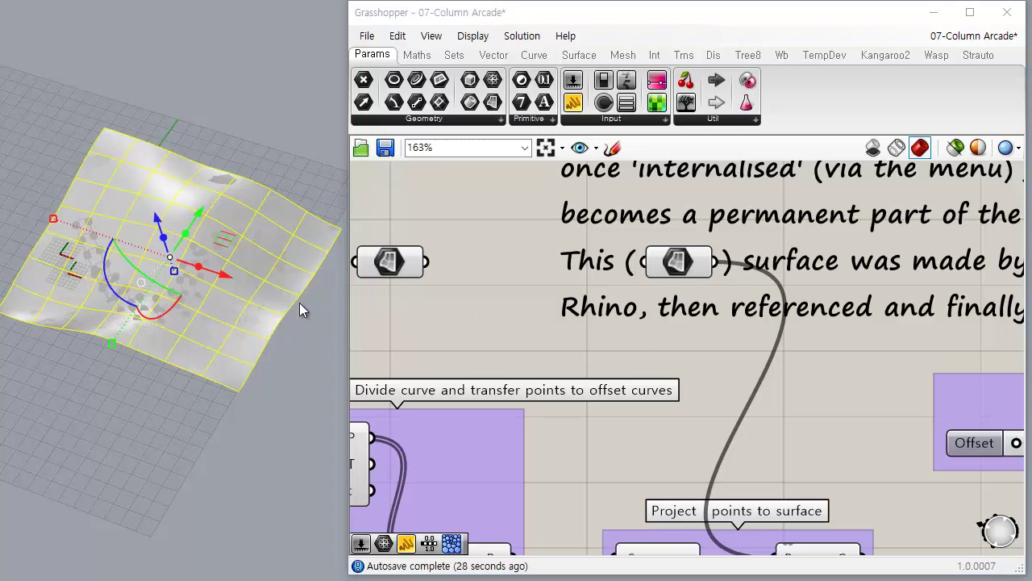
Delete the baked surface in Rhino and remove the Surface parameter that referenced it from the definition
left_click(286, 342)
left_click(214, 379)
left_click_drag(214, 378, 148, 474)
key("Delete")
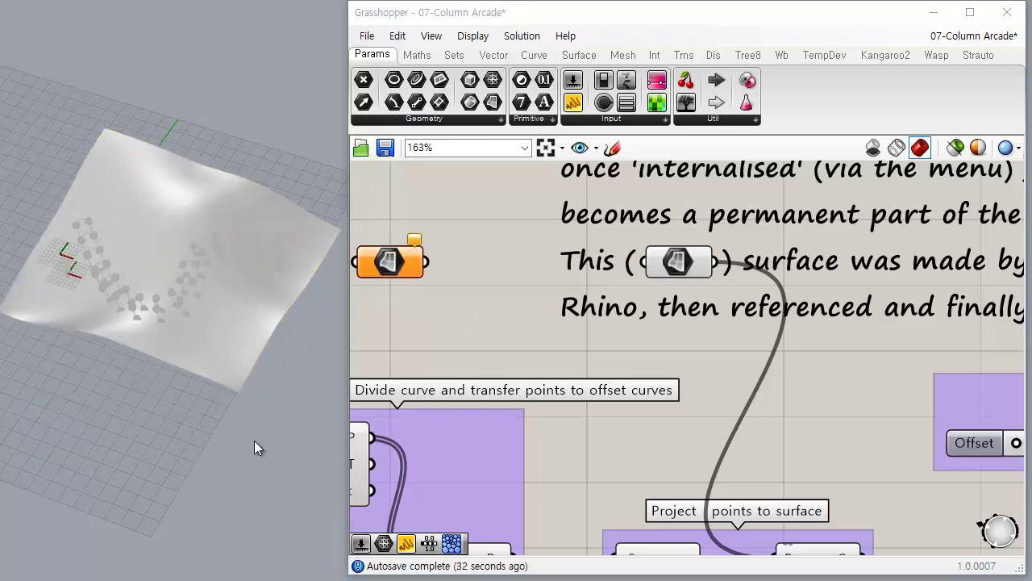
left_click(392, 261)
right_click_drag(477, 316, 589, 299)
key("Delete")
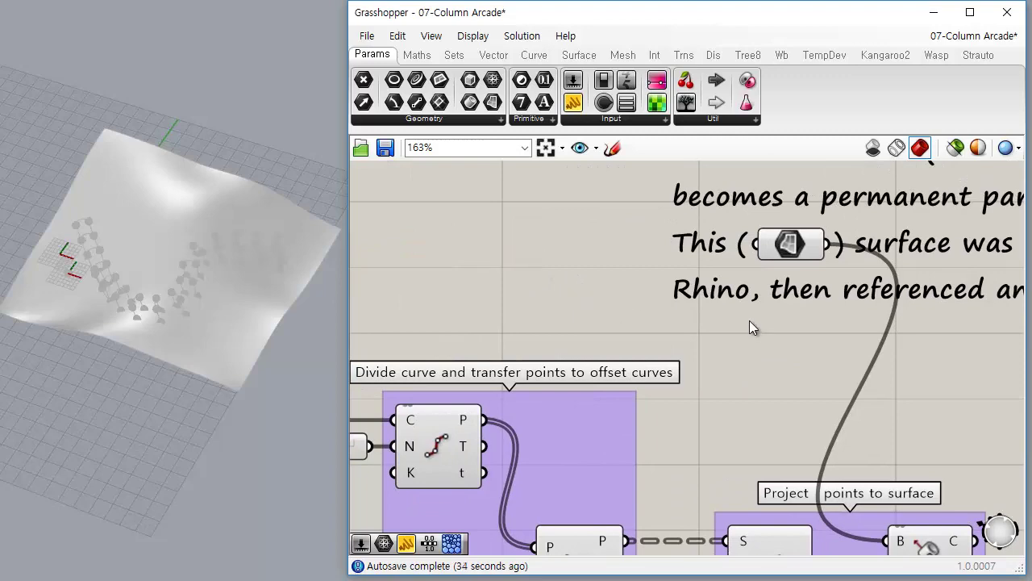
right_click_drag(892, 367, 662, 339)
scroll(662, 340, "down", 2)
scroll(662, 339, "down", 1)
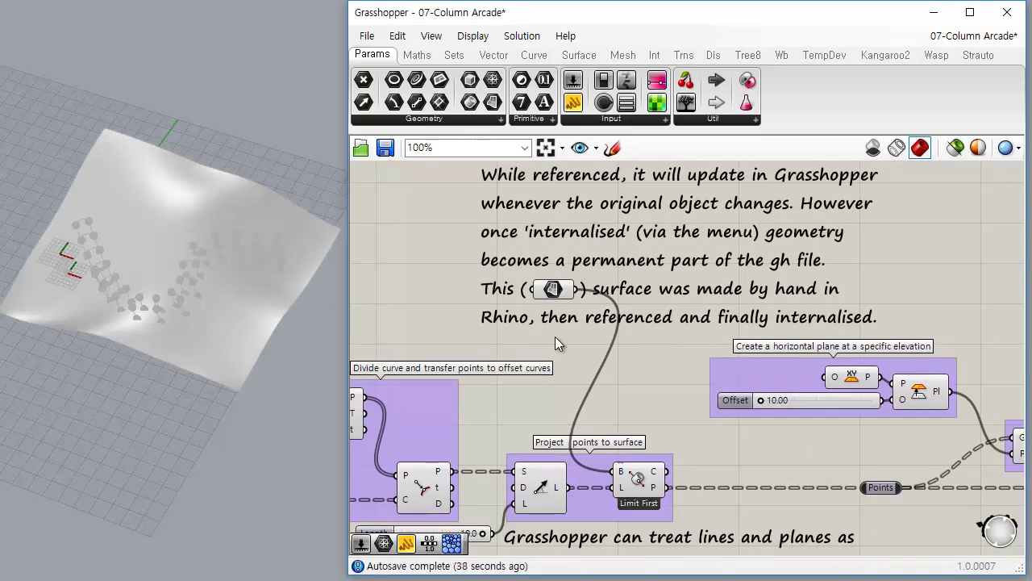
Try to window-select the previewed geometry in Rhino, turn the preview off and restore the shaded preview
right_click_drag(272, 454, 226, 427)
scroll(150, 297, "up", 1)
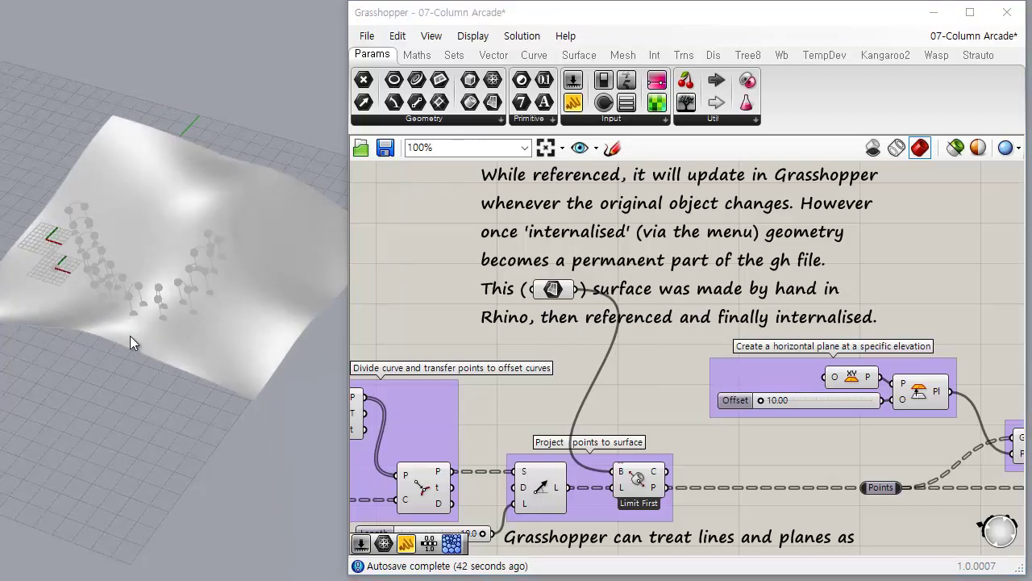
left_click_drag(305, 485, 67, 11)
left_click_drag(275, 453, 104, 64)
left_click(872, 148)
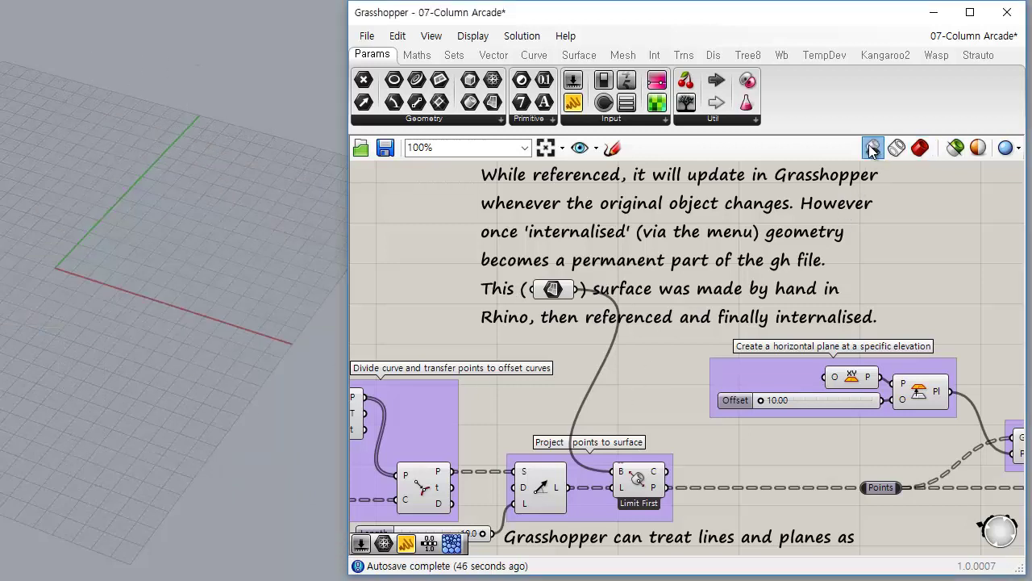
left_click(920, 147)
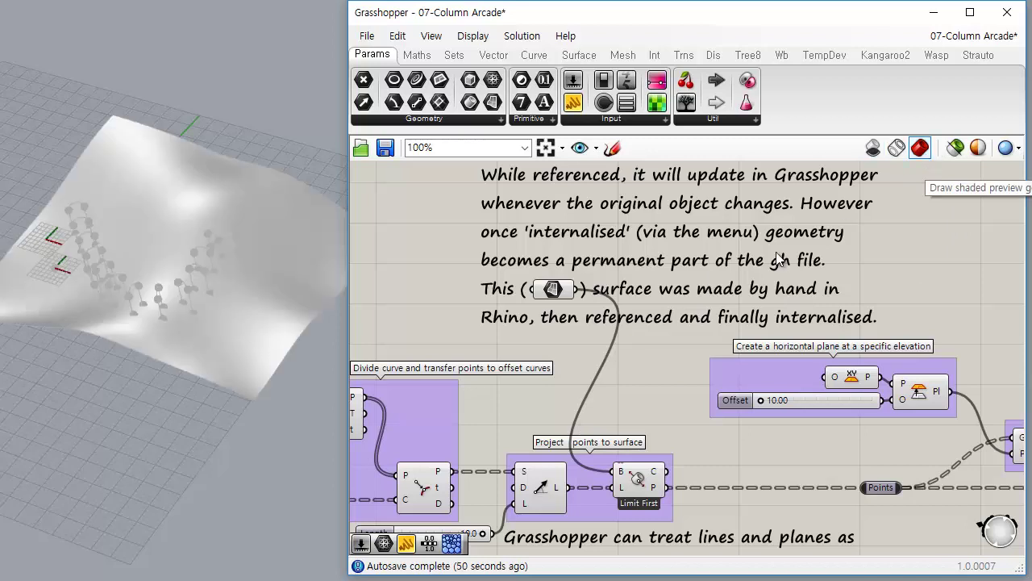
Select the internalised Surface parameter to see its geometry and review its data options without changing them
scroll(574, 271, "down", 1)
left_click(554, 235)
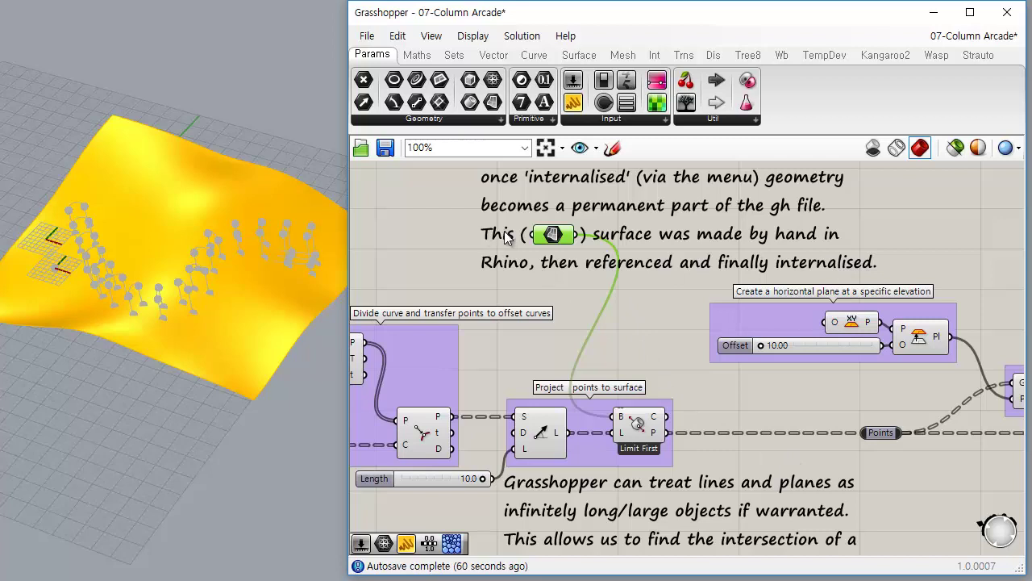
mouse_move(546, 234)
right_click(554, 235)
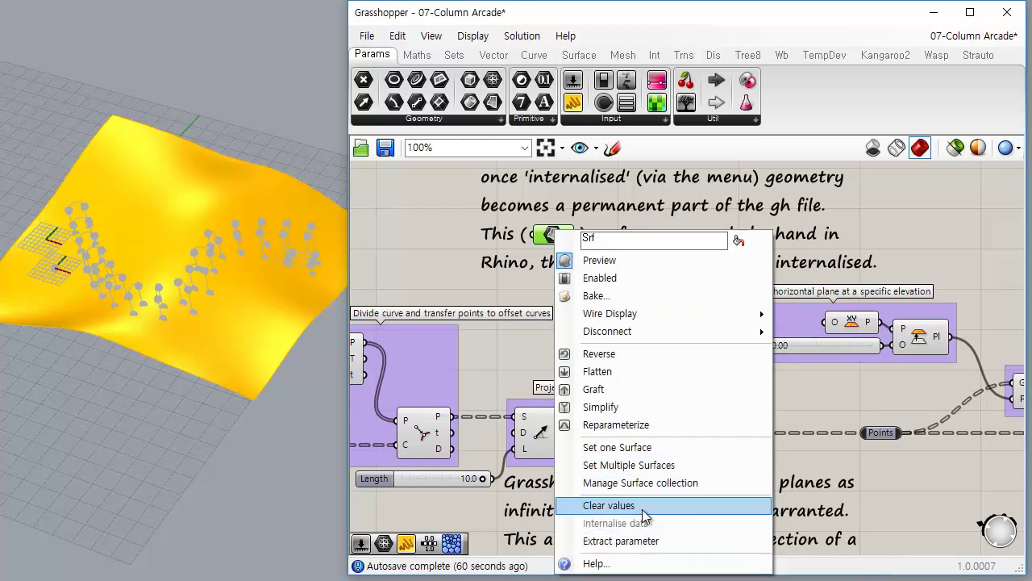
left_click(932, 235)
Select the line component in the Project points to surface group and examine its vertical lines against the surface
right_click_drag(621, 339, 611, 283)
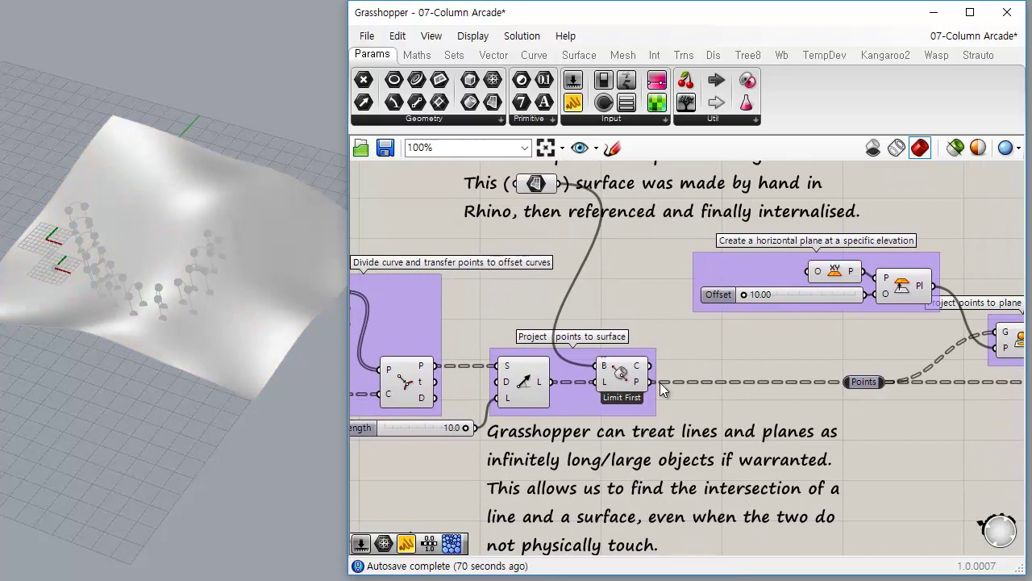
right_click_drag(659, 383, 719, 347)
right_click_drag(653, 297, 657, 355)
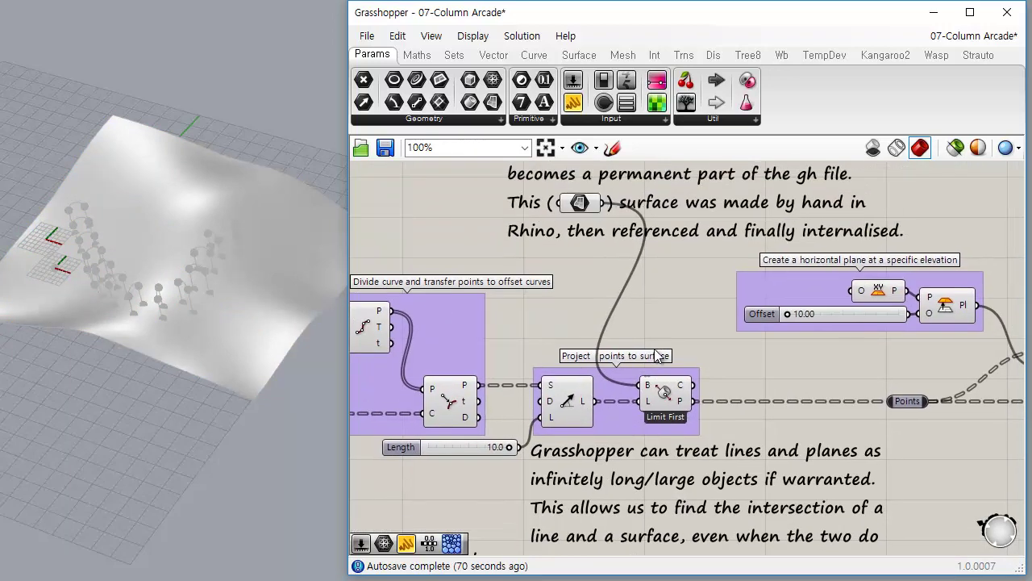
left_click(570, 402)
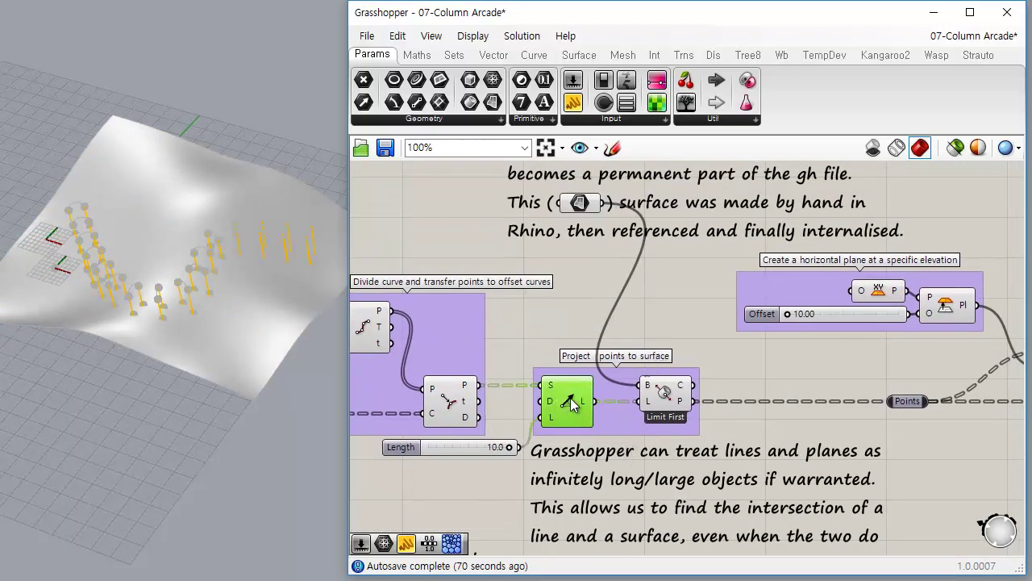
right_click_drag(241, 409, 295, 281)
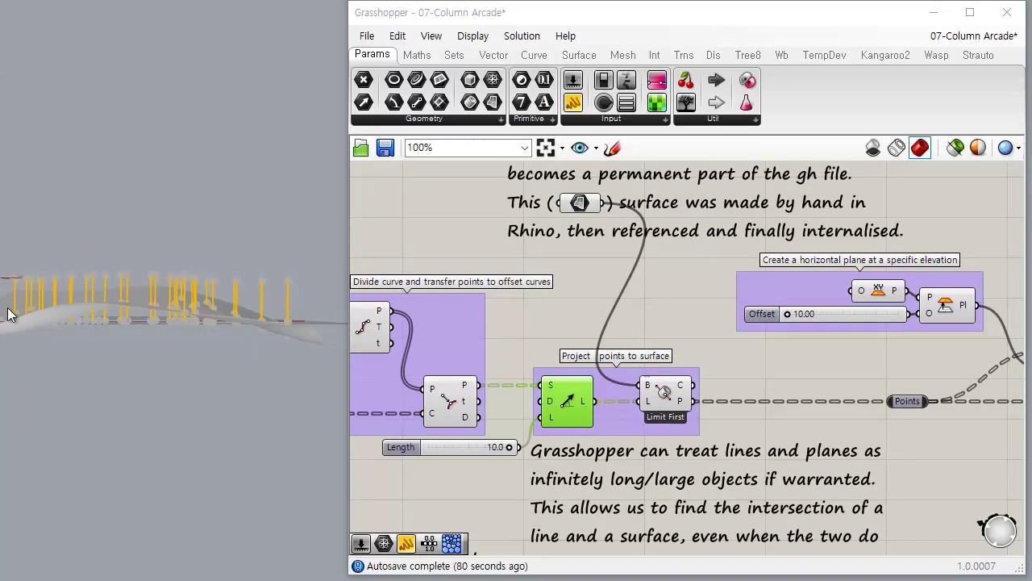
right_click_drag(176, 350, 212, 385)
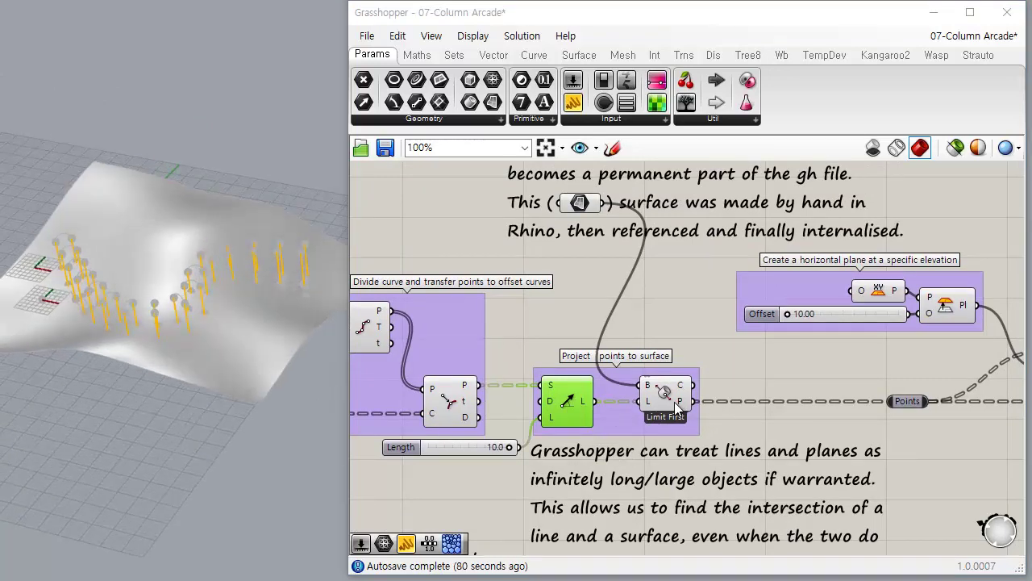
scroll(718, 346, "up", 3)
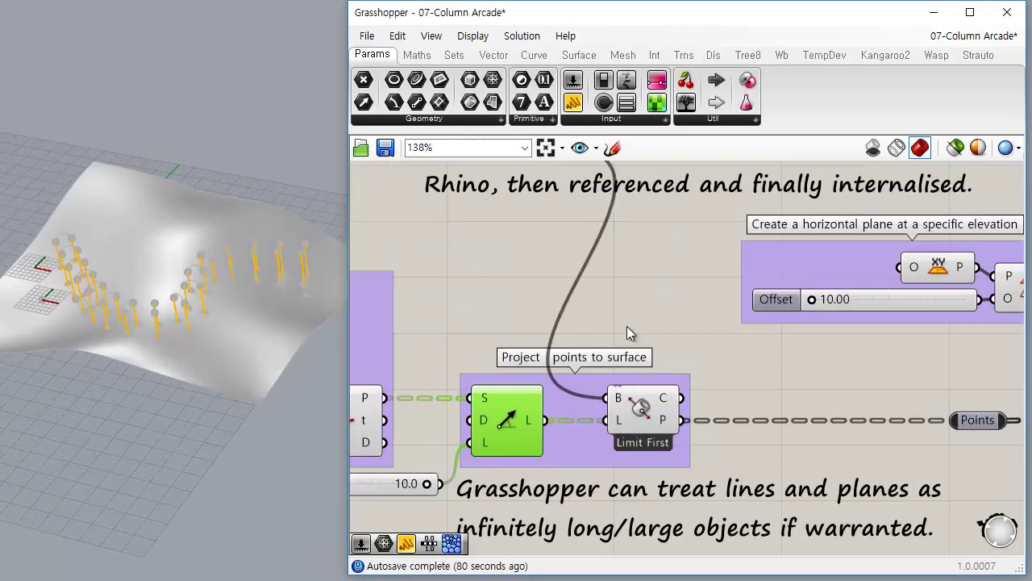
right_click_drag(627, 326, 637, 387)
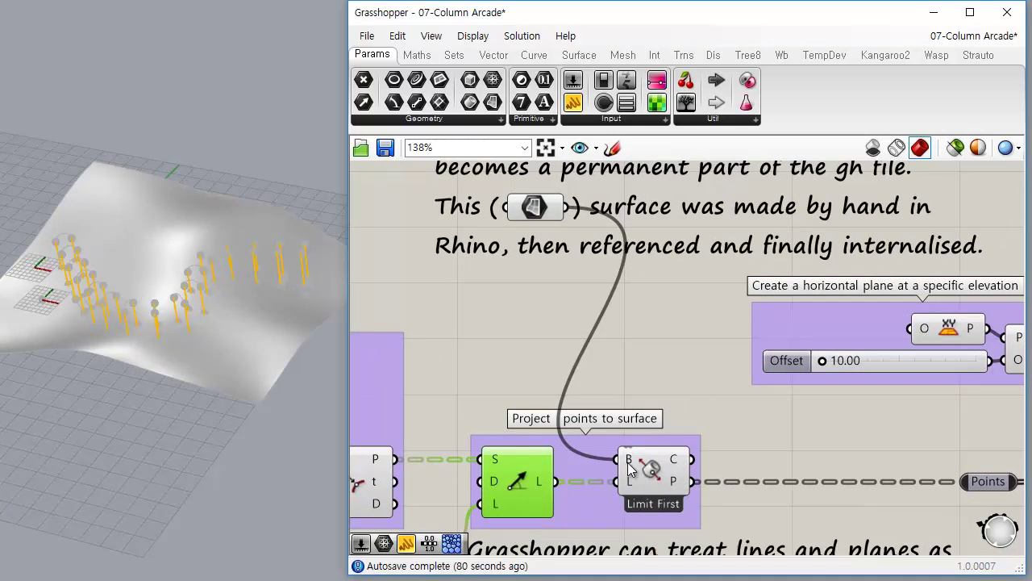
Select the internalised surface and the BLX intersection component in turn and examine where the lines meet the surface
mouse_move(630, 467)
left_click(536, 208)
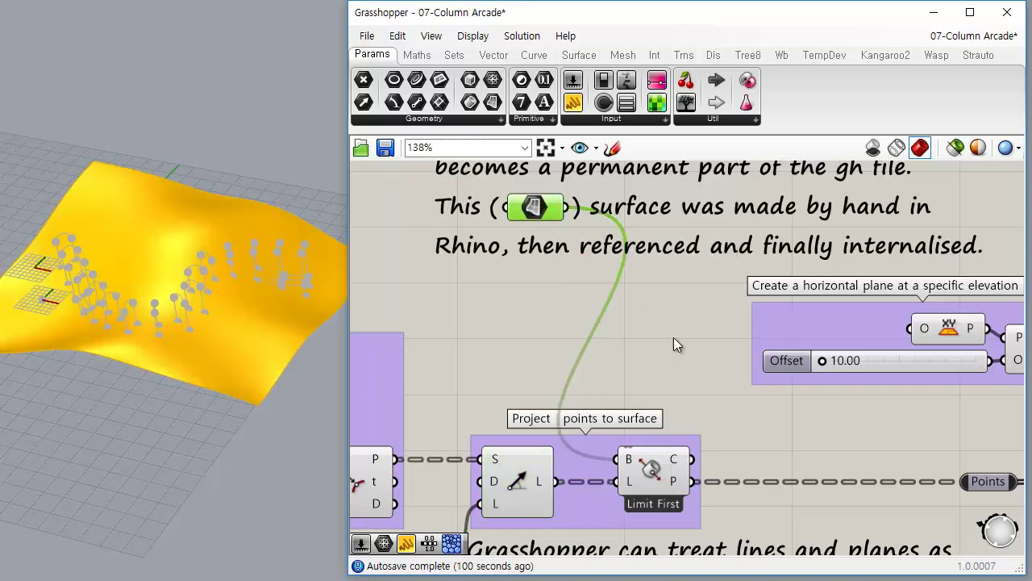
left_click(651, 473, "shift")
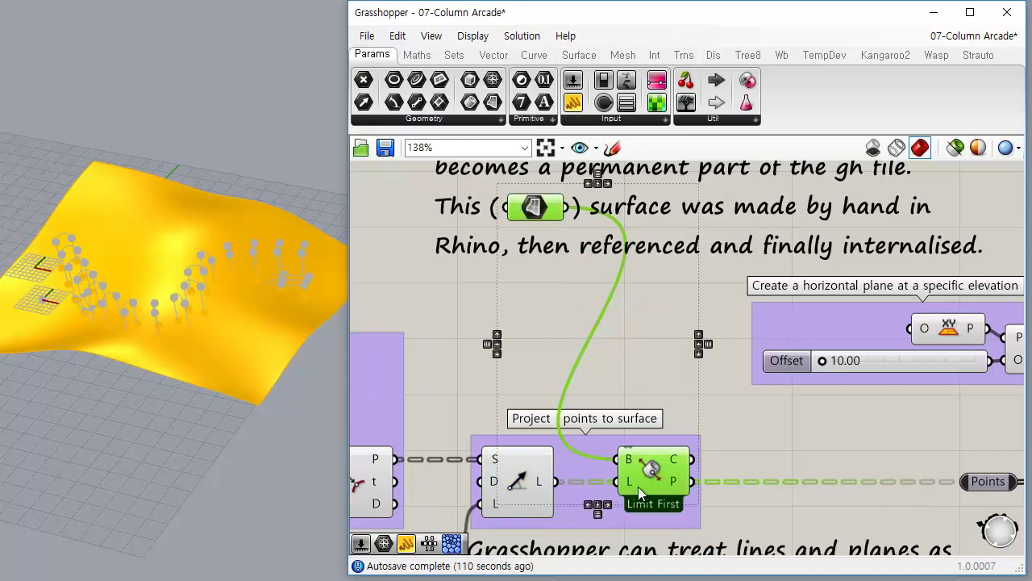
left_click(664, 343)
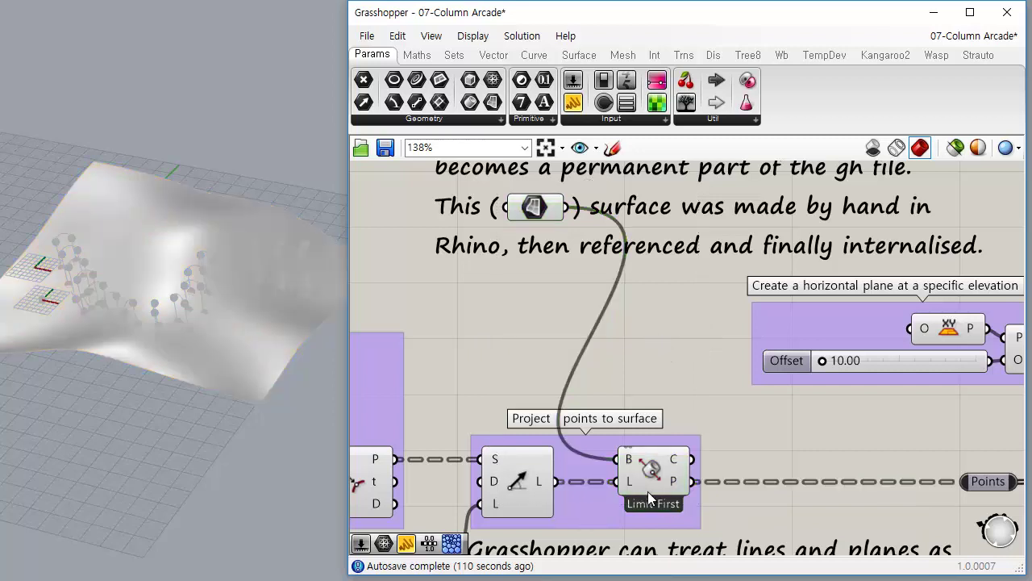
left_click(648, 484)
right_click_drag(189, 419, 157, 230)
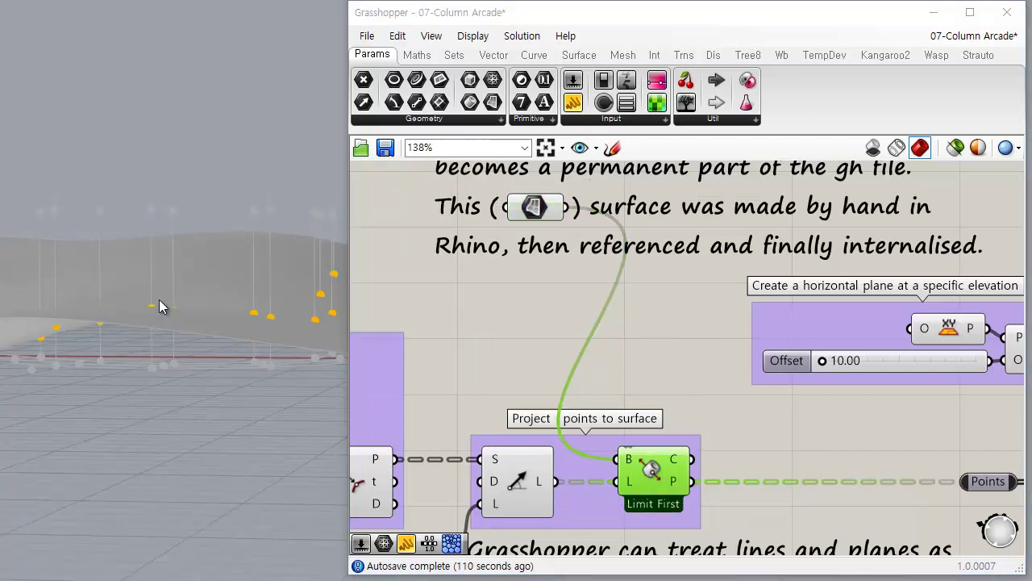
right_click_drag(161, 306, 143, 317)
right_click_drag(741, 455, 725, 299)
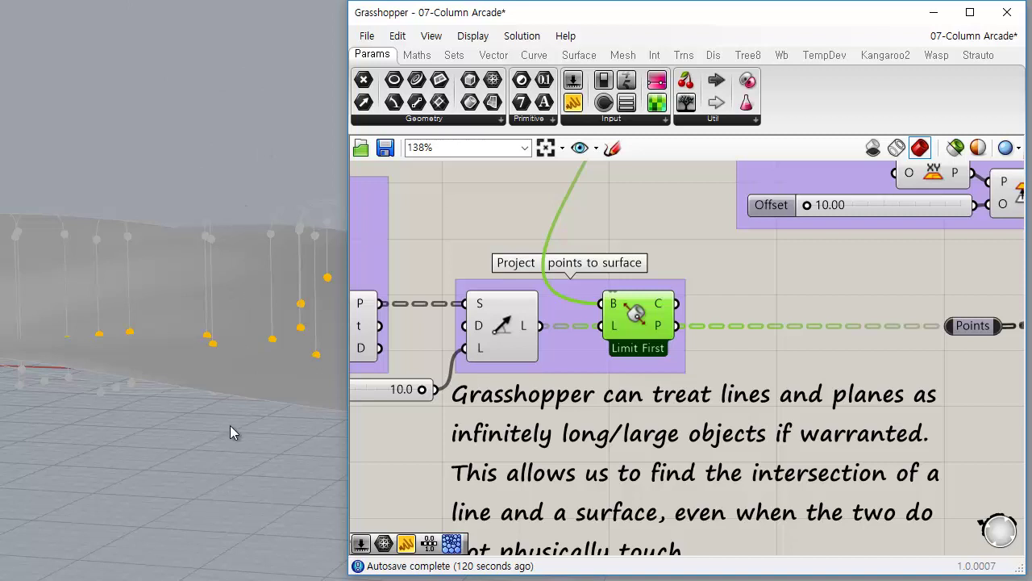
Review the Limit To First option of the BLX intersection component without changing it
right_click(638, 325)
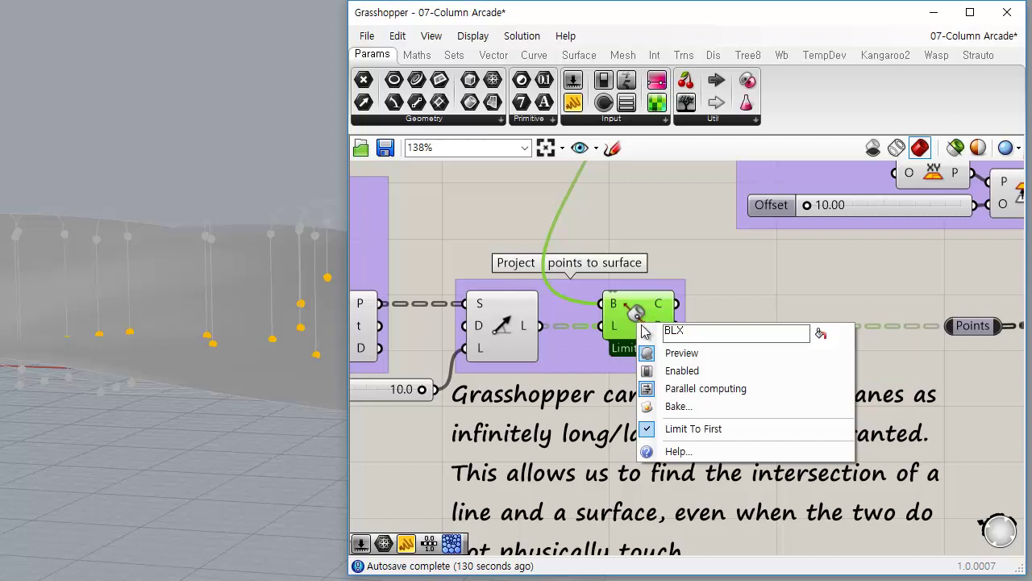
left_click(768, 270)
right_click_drag(645, 454, 677, 342)
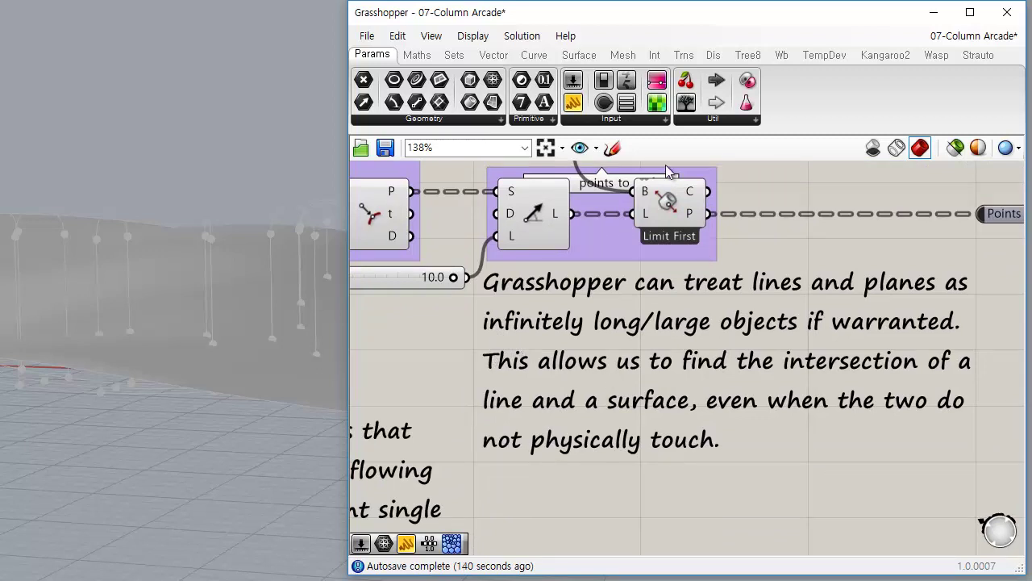
Browse the Physical and Mathematical categories of intersection components
left_click(655, 55)
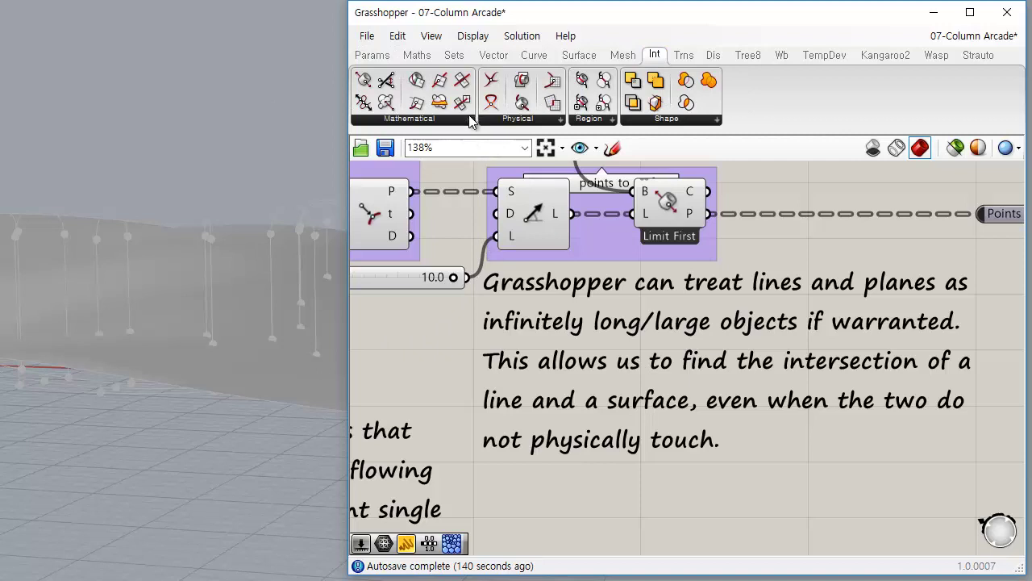
mouse_move(520, 121)
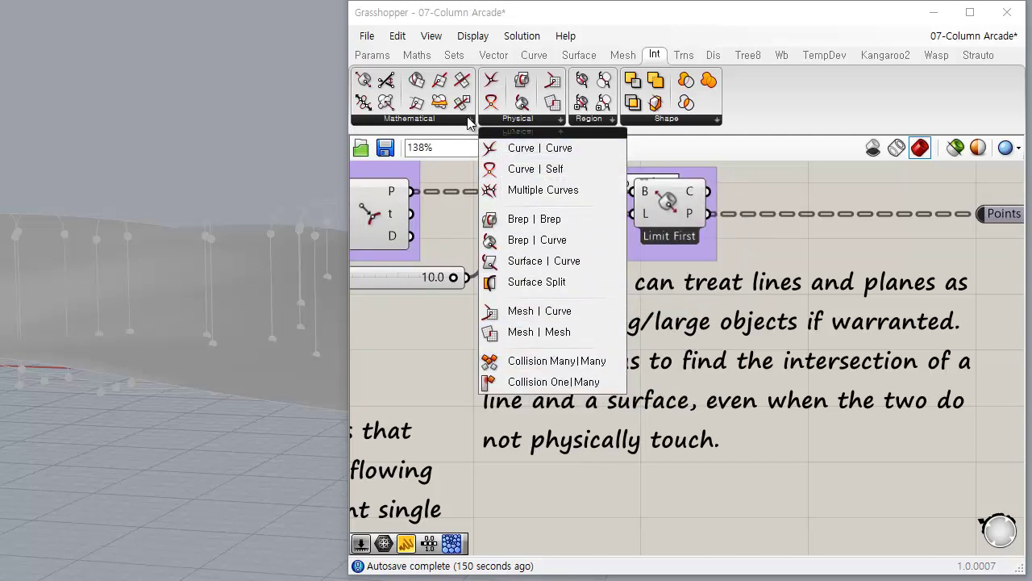
mouse_move(465, 121)
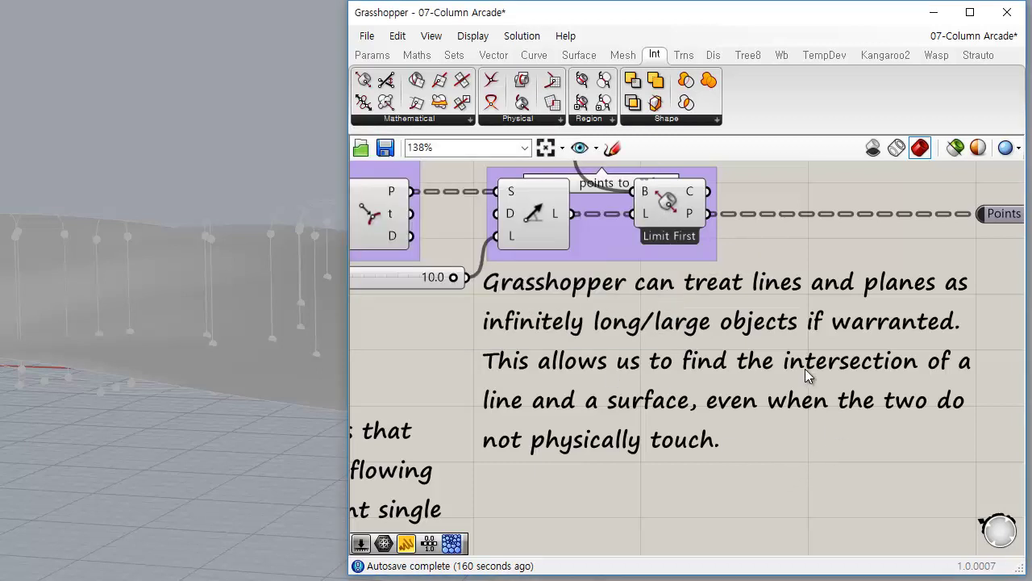
Read the infinite lines note, inspect the line component's output, and select the BLX intersection component to view its points
right_click_drag(615, 328, 591, 336)
right_click_drag(626, 396, 617, 425)
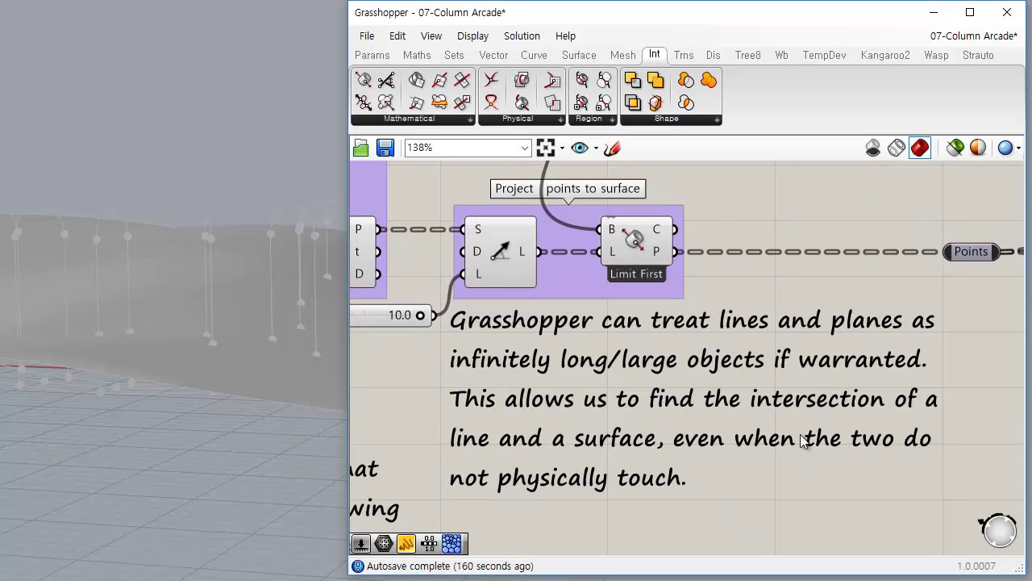
scroll(734, 345, "down", 3)
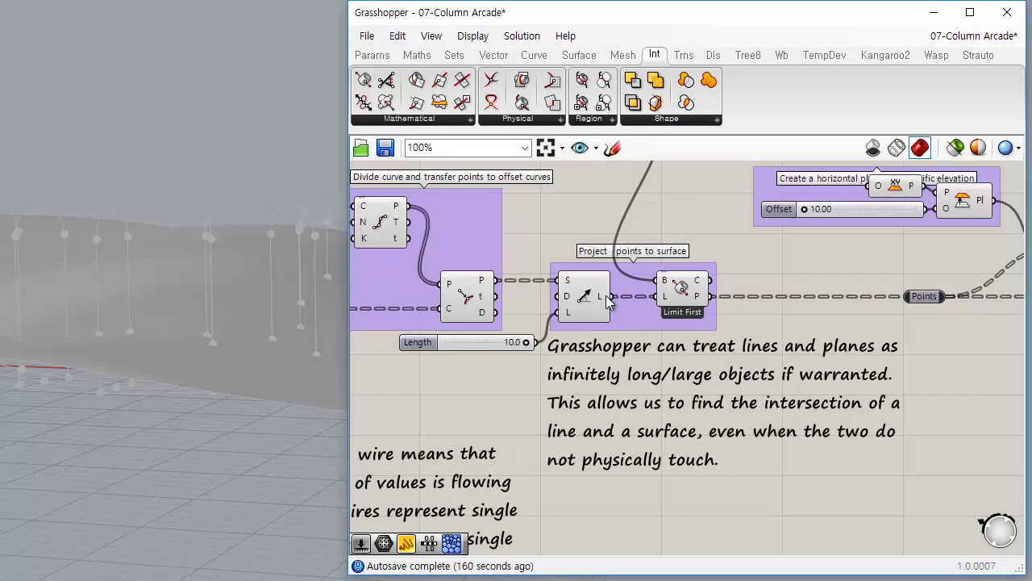
mouse_move(598, 295)
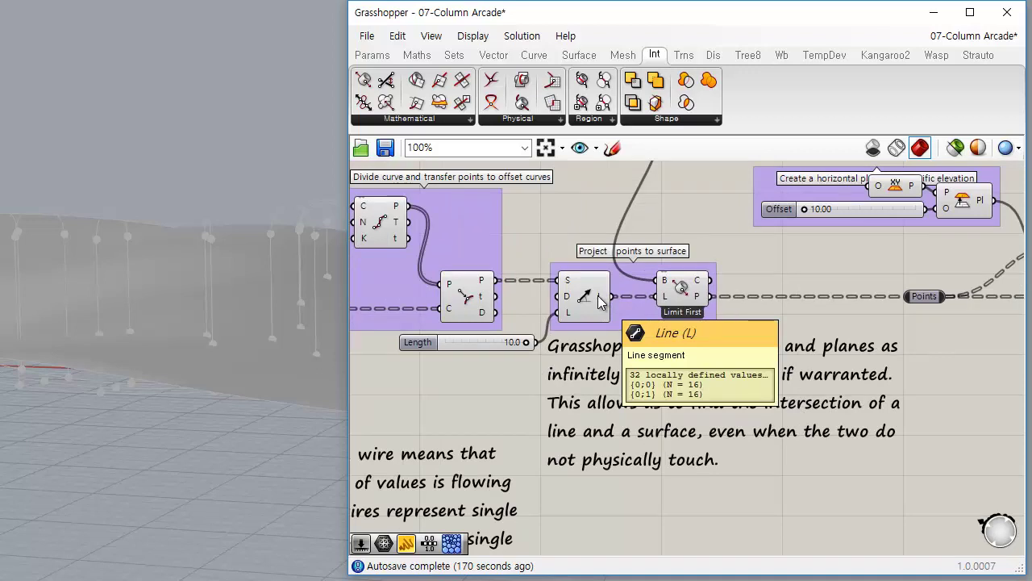
left_click_drag(597, 295, 688, 293)
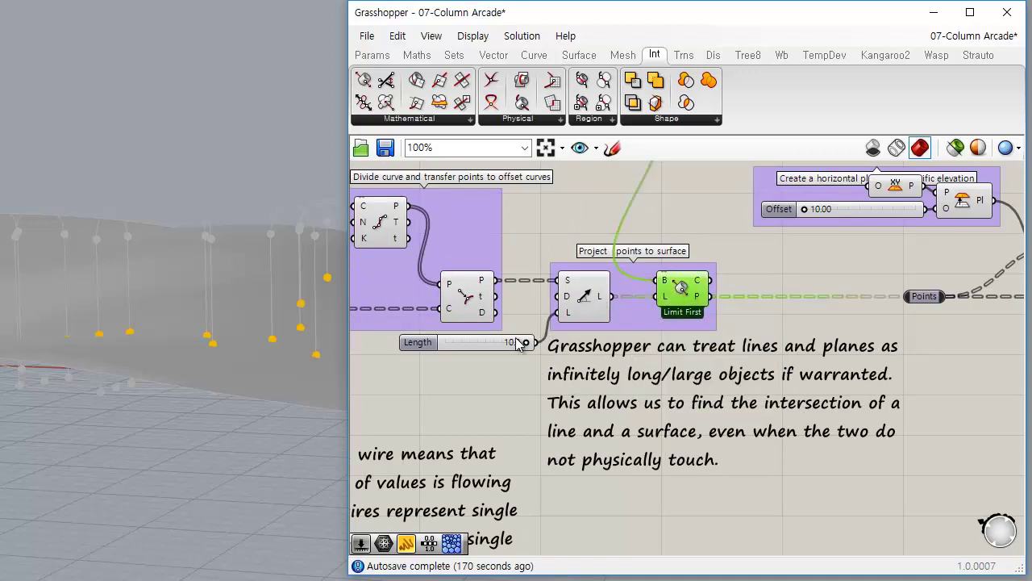
Test the projection line's Length slider at 0.8 and return it to 10.0
left_click_drag(525, 342, 449, 344)
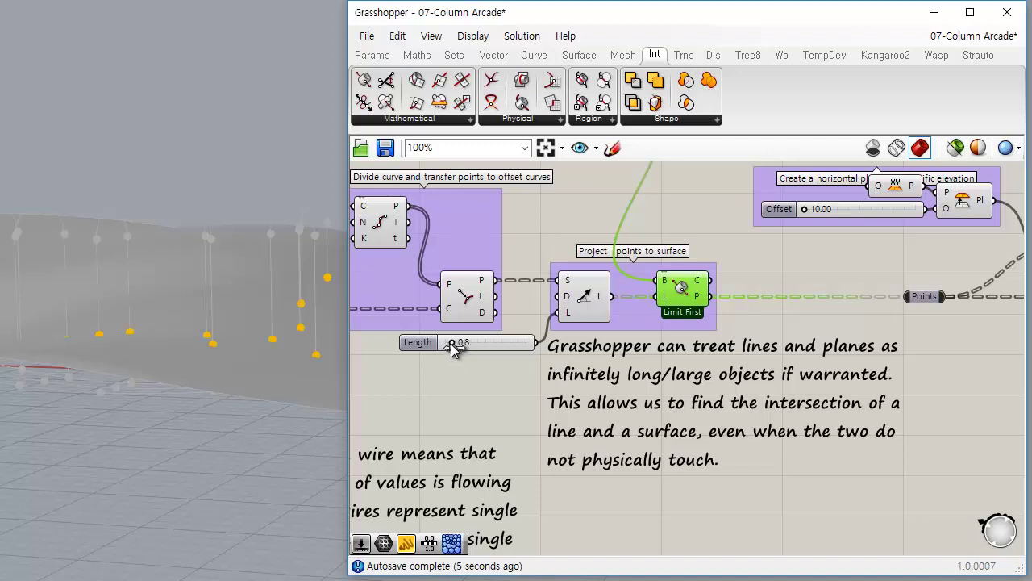
left_click_drag(451, 343, 521, 345)
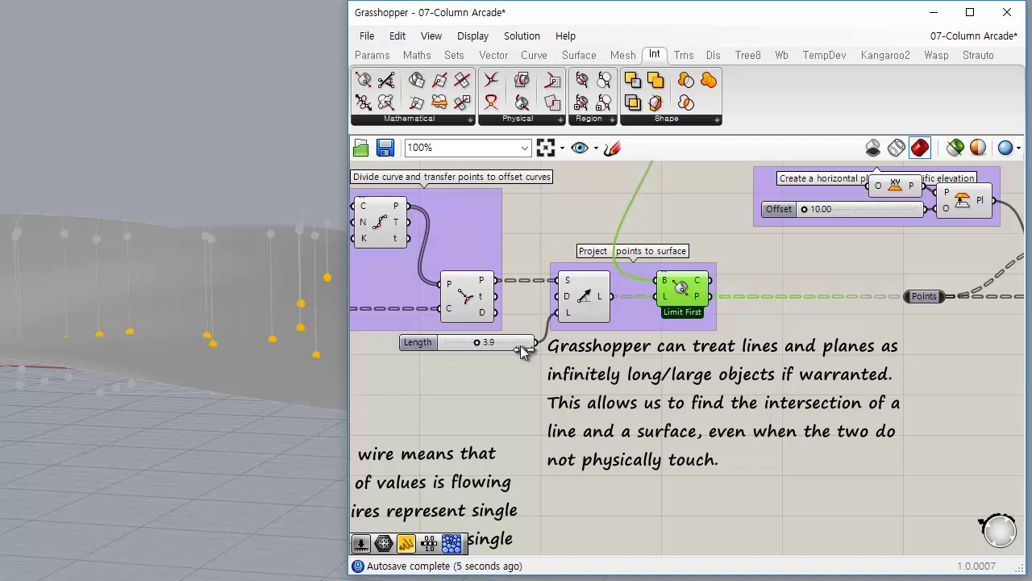
With the projection line and BLX intersection components selected together, test the Length slider at 2.0 and return it to 10.0
left_click(597, 304)
right_click_drag(545, 365, 644, 361)
left_click(723, 280)
right_click_drag(226, 446, 244, 431)
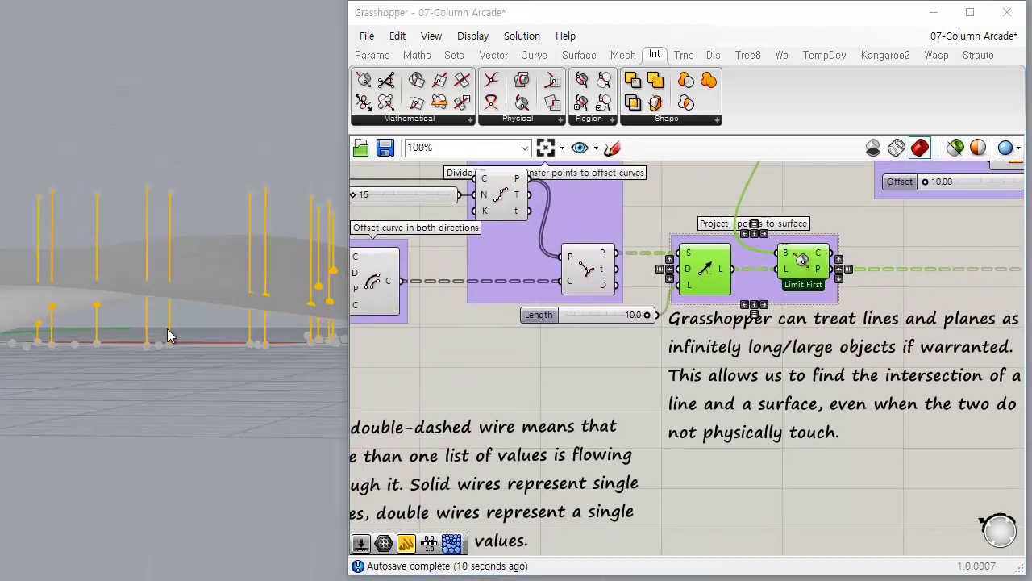
right_click_drag(599, 305, 562, 350)
scroll(577, 352, "up", 5)
left_click_drag(639, 365, 498, 376)
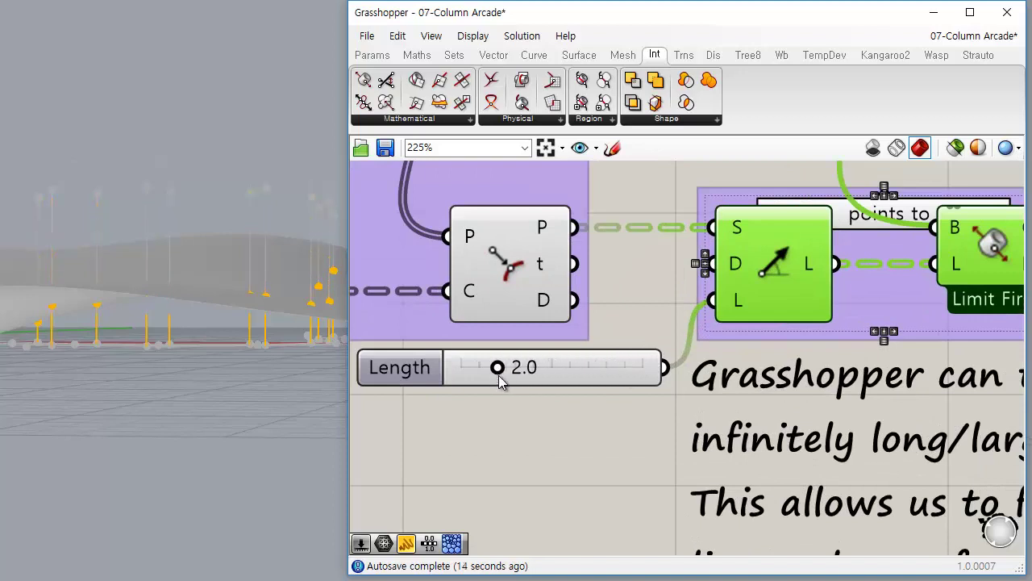
right_click_drag(179, 360, 214, 358)
left_click_drag(498, 367, 642, 367)
Clear the selection and review the Brep | Curve entry among the Physical intersection components
scroll(689, 414, "down", 3)
left_click(903, 329)
right_click_drag(892, 316, 711, 399)
scroll(816, 352, "down", 3)
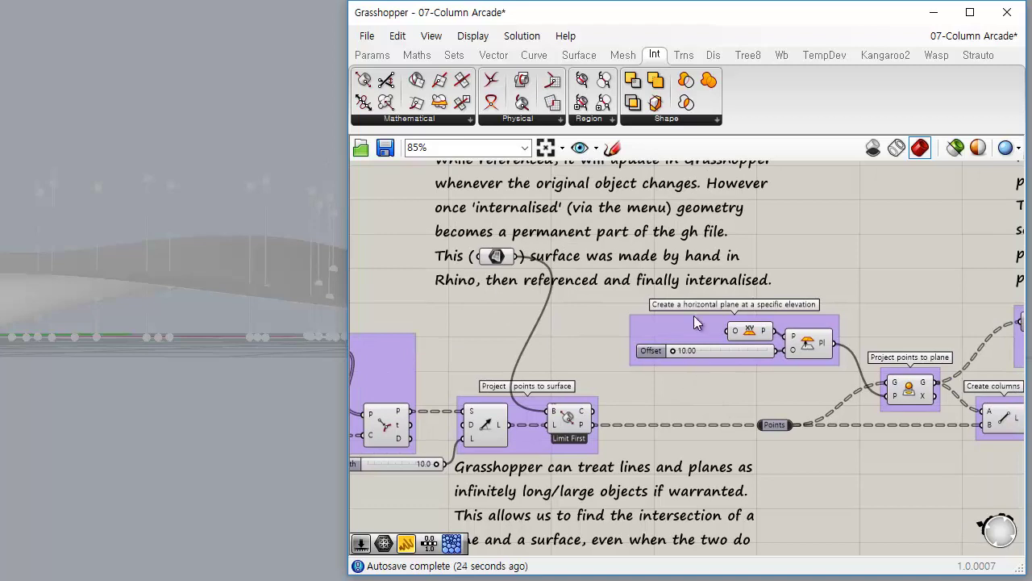
left_click(560, 119)
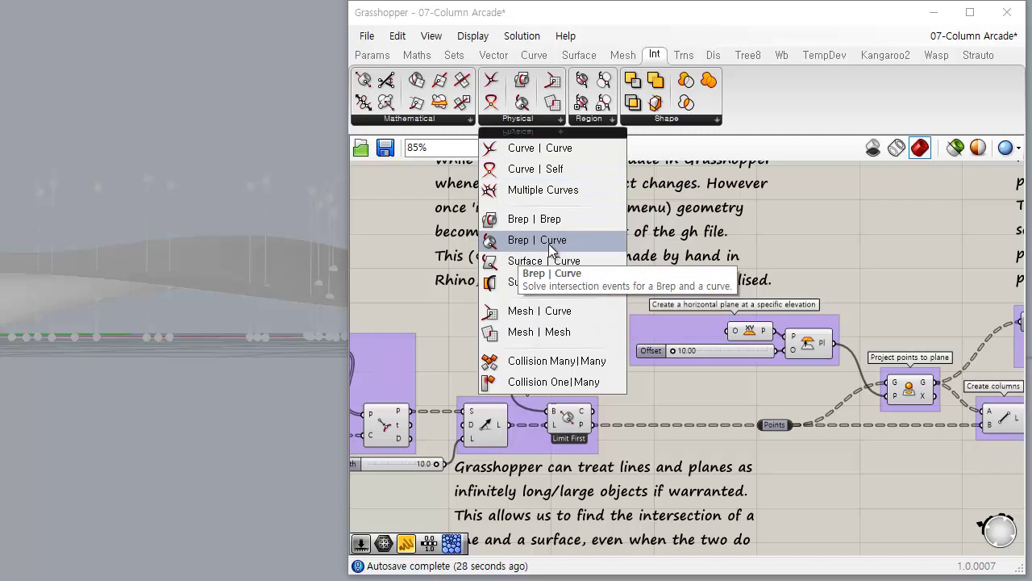
right_click_drag(693, 383, 607, 315)
Select the Points parameter and the BLX intersection component in turn and examine the projected points on the surface
scroll(541, 336, "up", 3)
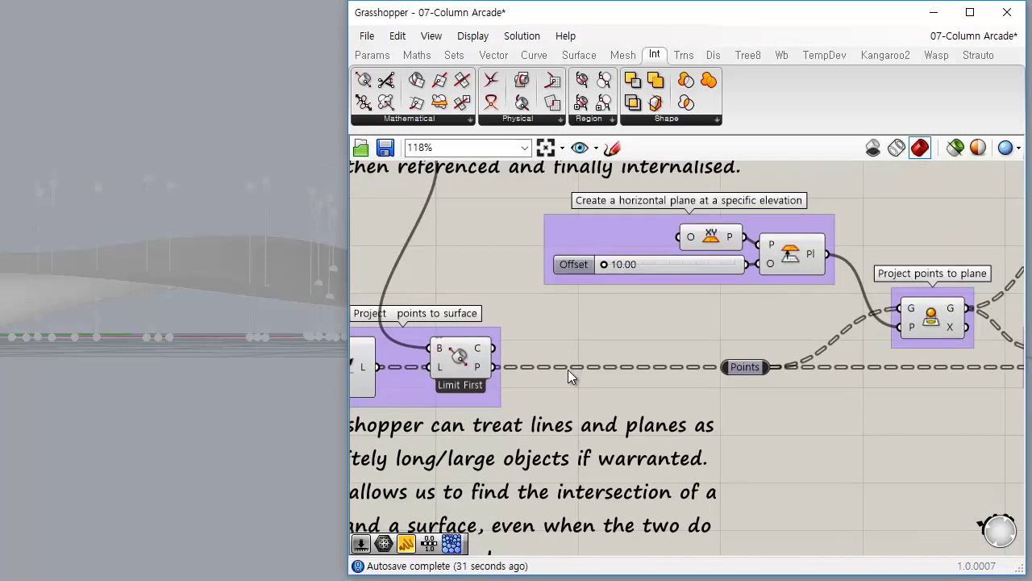
left_click(745, 368)
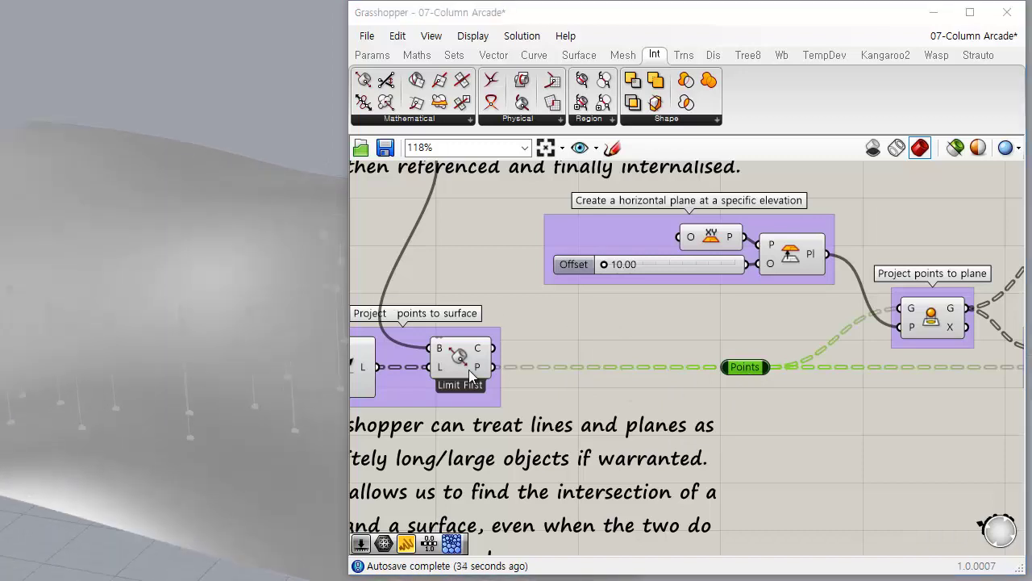
left_click(466, 360)
right_click_drag(202, 472, 180, 433)
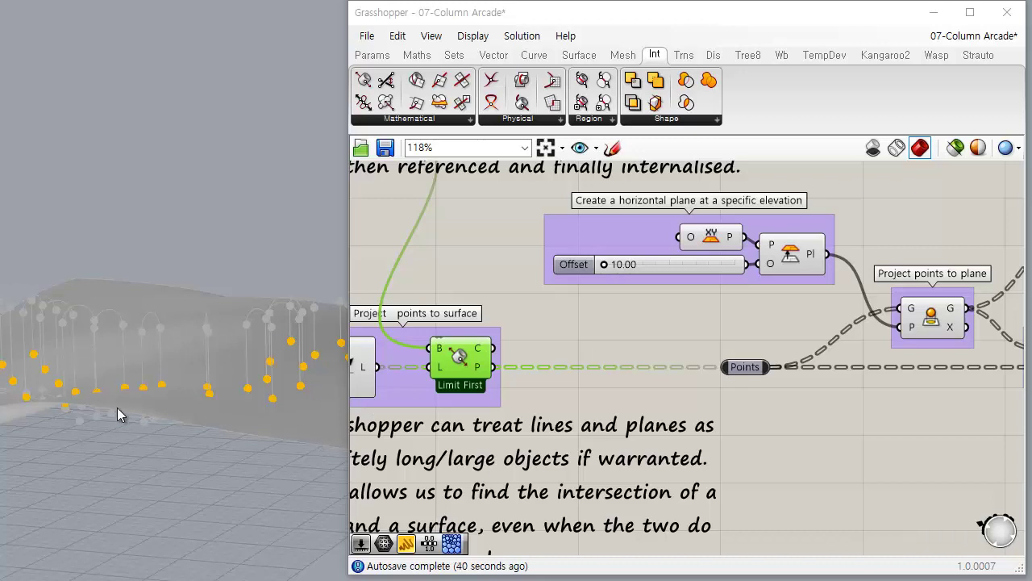
right_click_drag(117, 407, 162, 410)
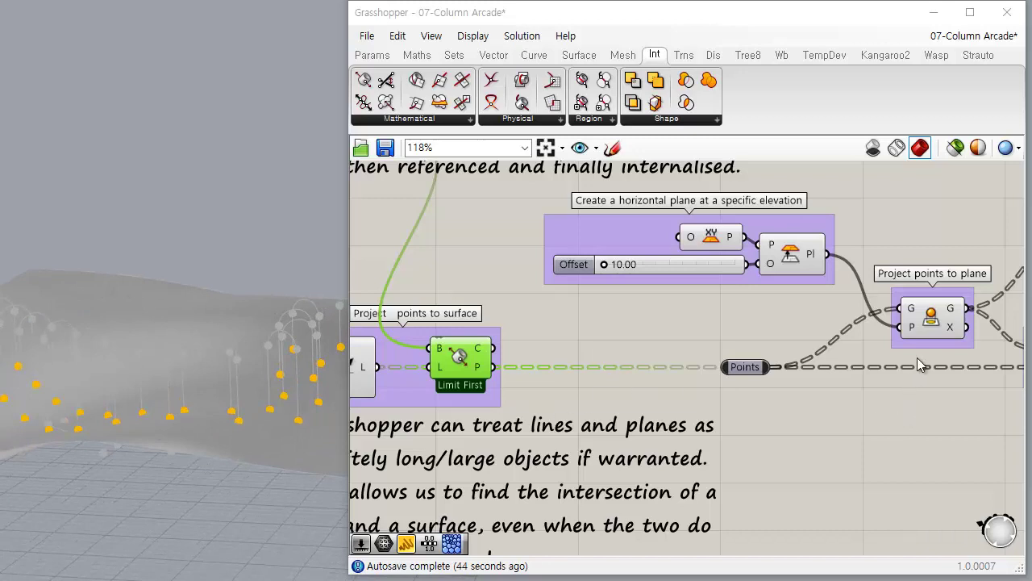
Select the line component in the Create columns group and examine the columns between the surface and plane points
right_click_drag(917, 357, 707, 431)
left_click(840, 395)
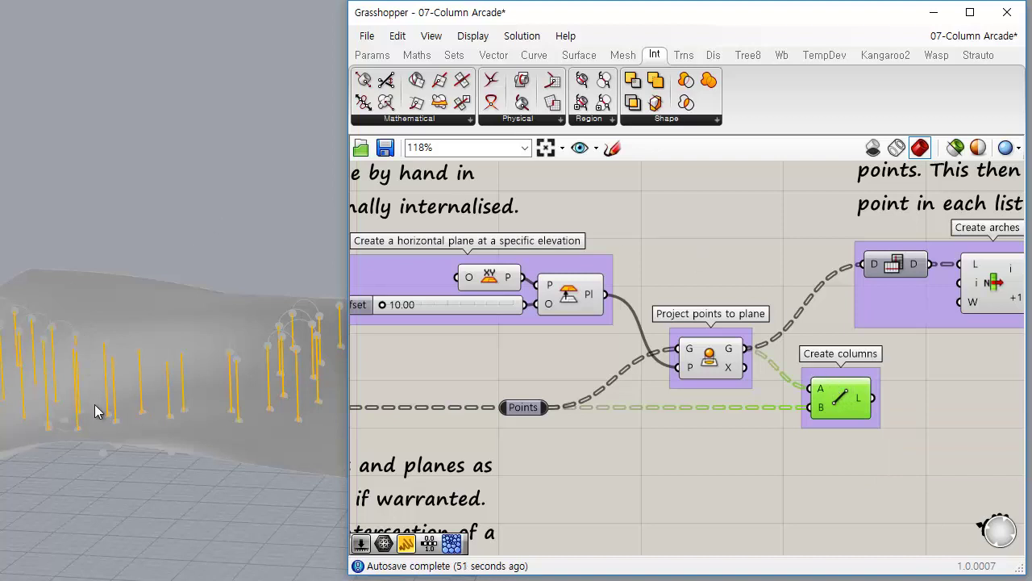
right_click_drag(596, 341, 591, 339)
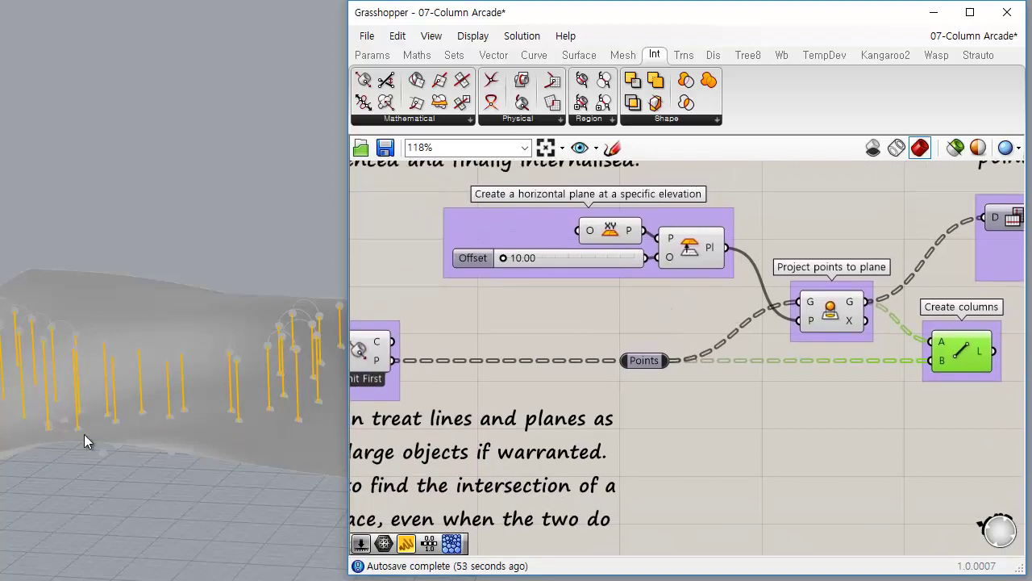
right_click_drag(706, 327, 696, 348)
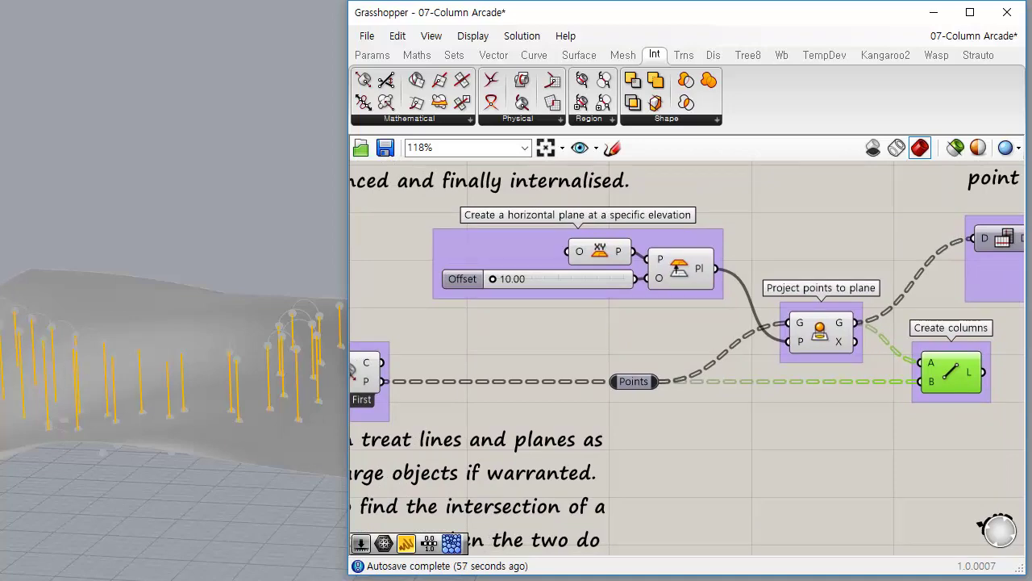
right_click_drag(262, 339, 113, 416)
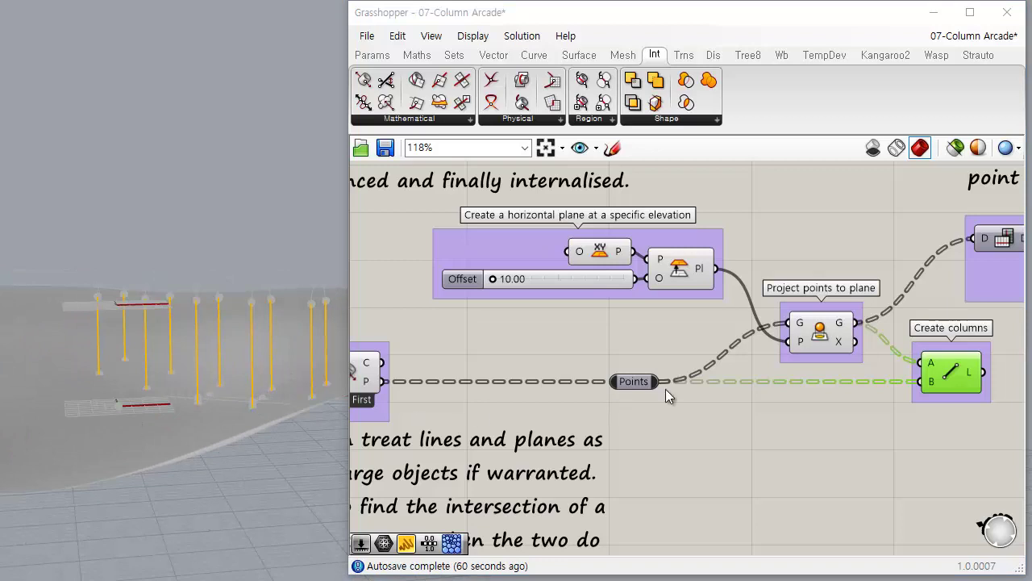
Select the XY plane and its offset plane component in turn and compare their elevations in the viewport
left_click(606, 252)
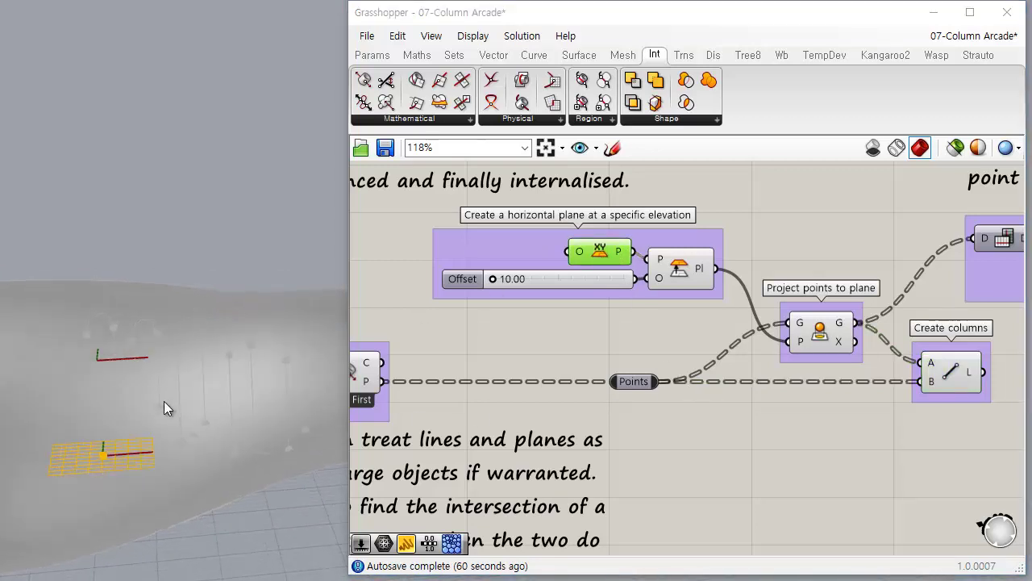
left_click(683, 268)
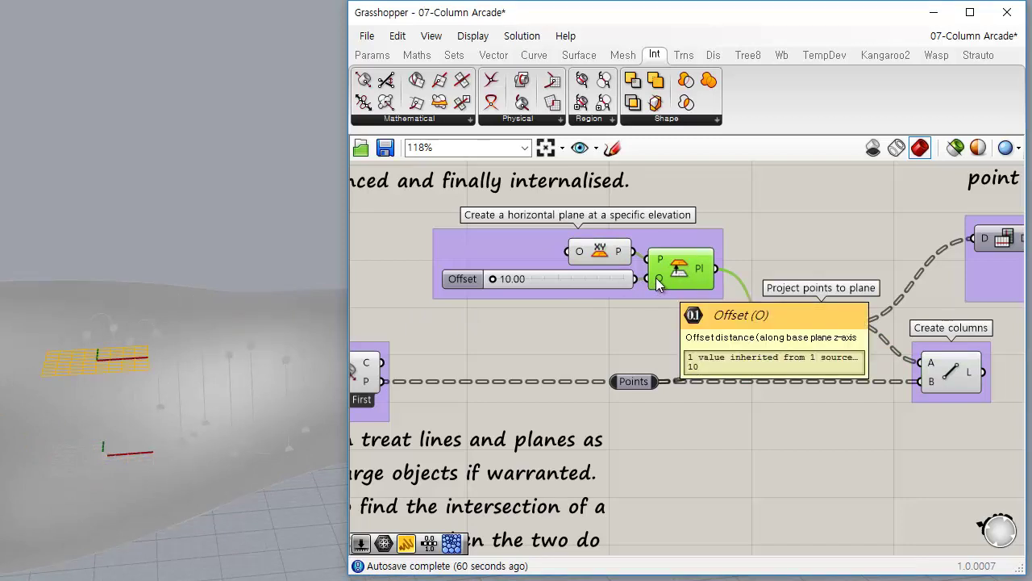
right_click_drag(134, 410, 134, 369)
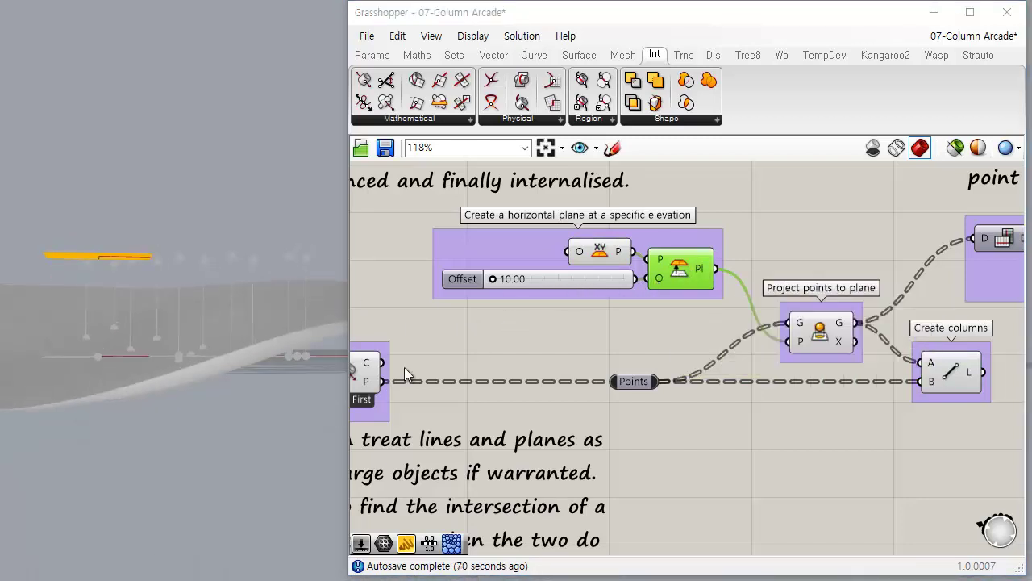
right_click_drag(783, 362, 728, 360)
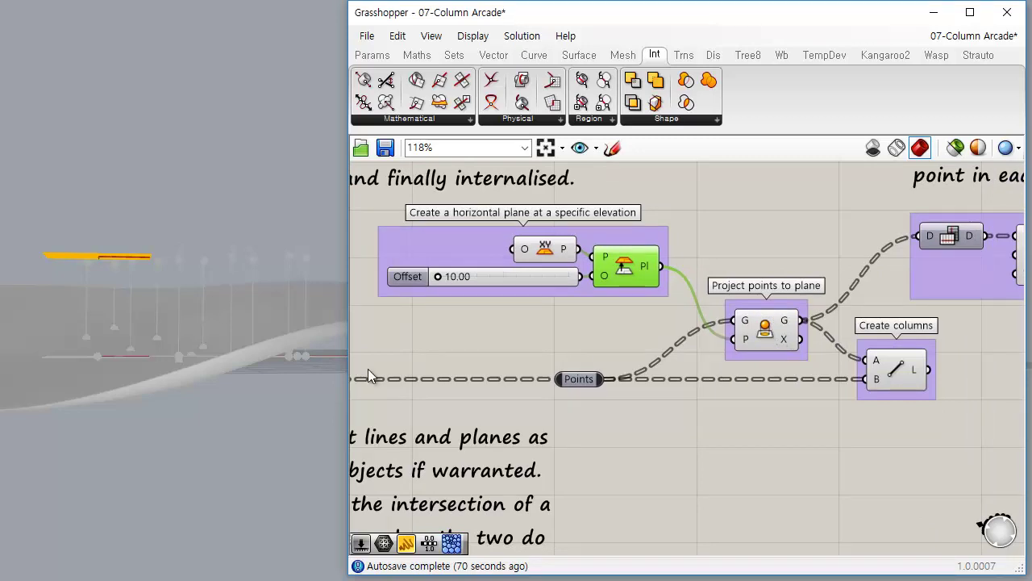
Select the BLX intersection, offset plane and Project components together and compare the surface points with those projected to the plane
right_click_drag(500, 374, 741, 353)
left_click(534, 345)
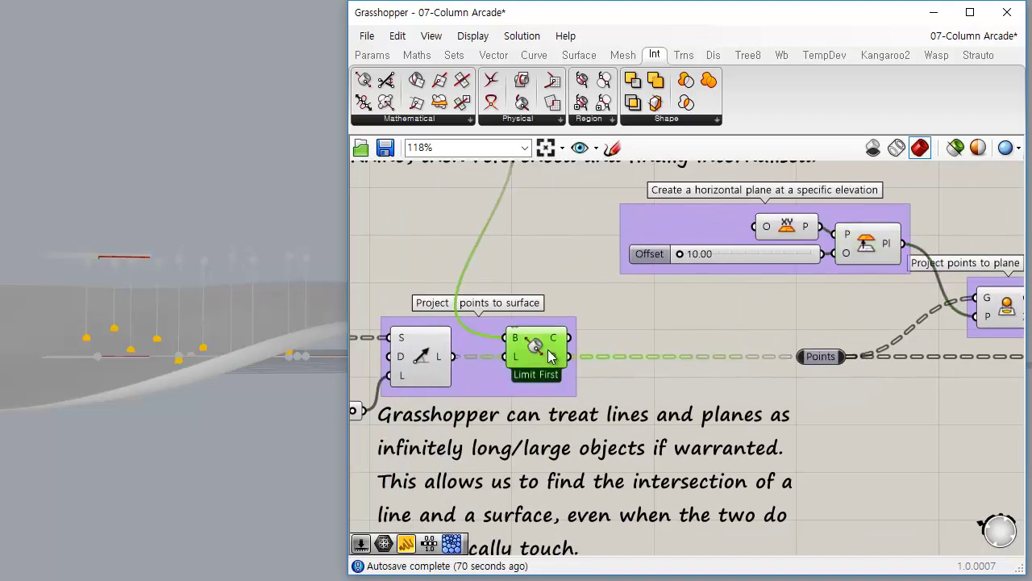
right_click_drag(257, 368, 92, 381)
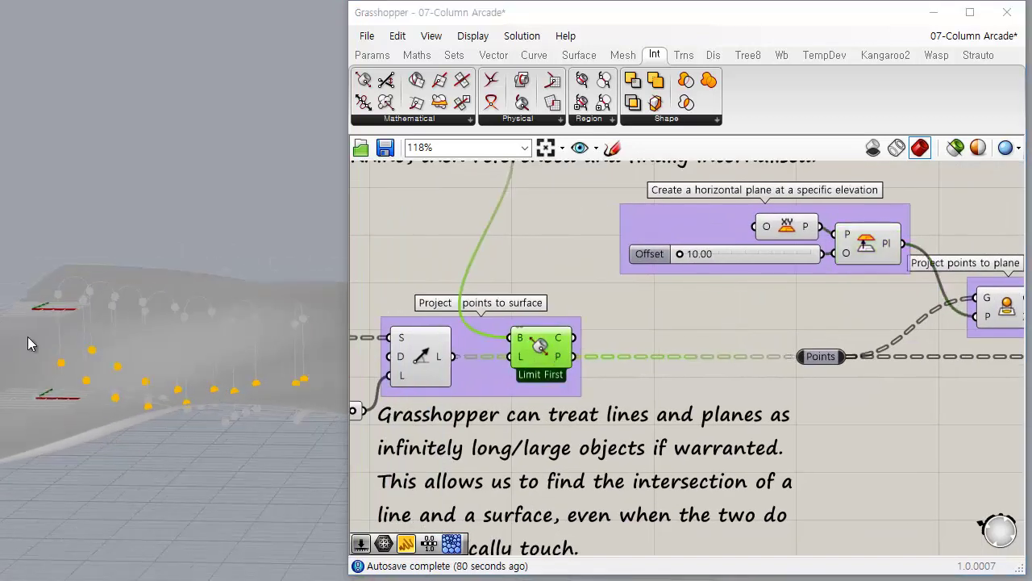
mouse_move(226, 421)
right_mouse_down("shift")
mouse_move(244, 392)
mouse_move(237, 427)
right_mouse_up("shift")
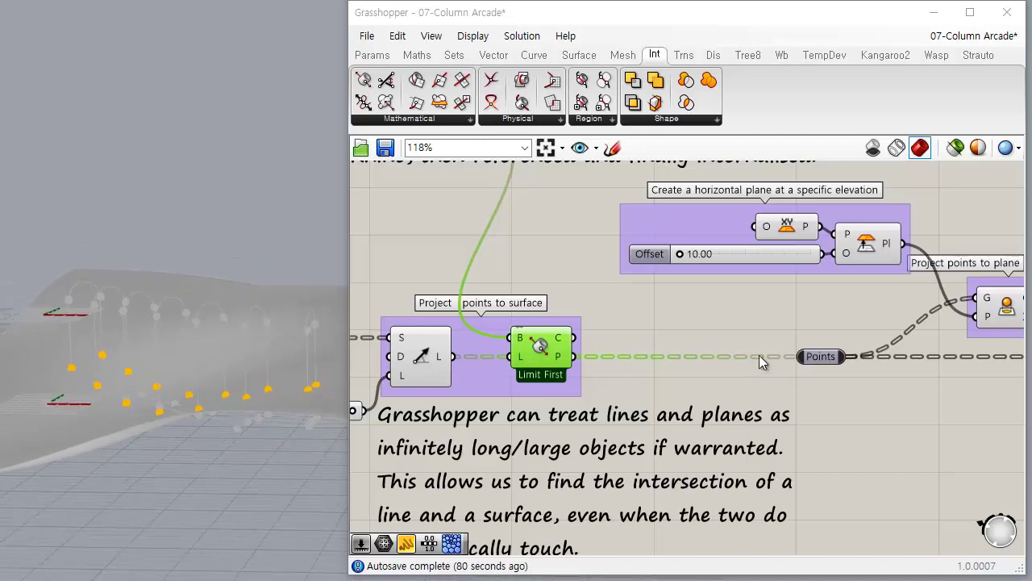
right_click_drag(906, 285, 780, 304)
left_click(746, 268, "shift")
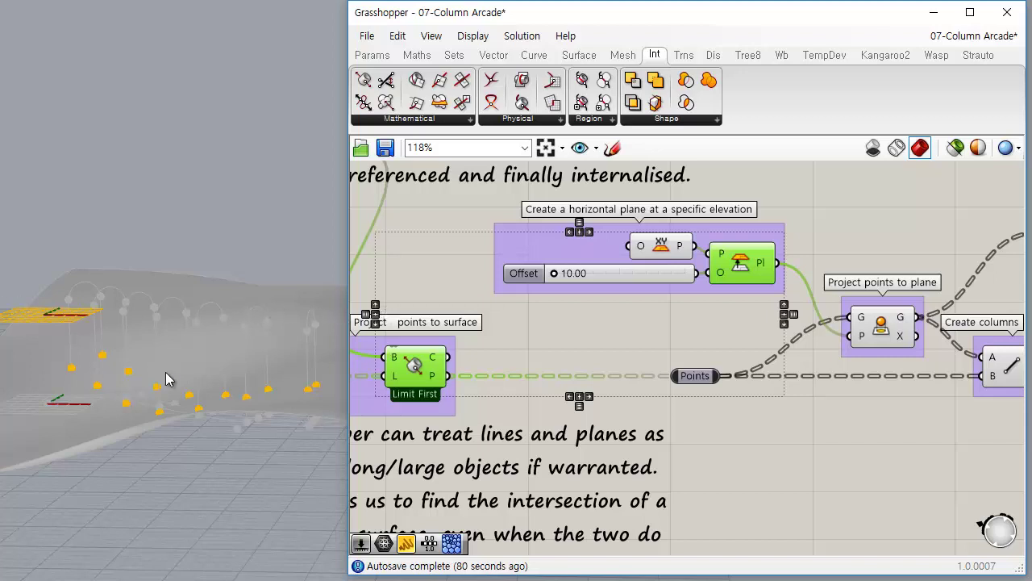
left_click(884, 339, "shift")
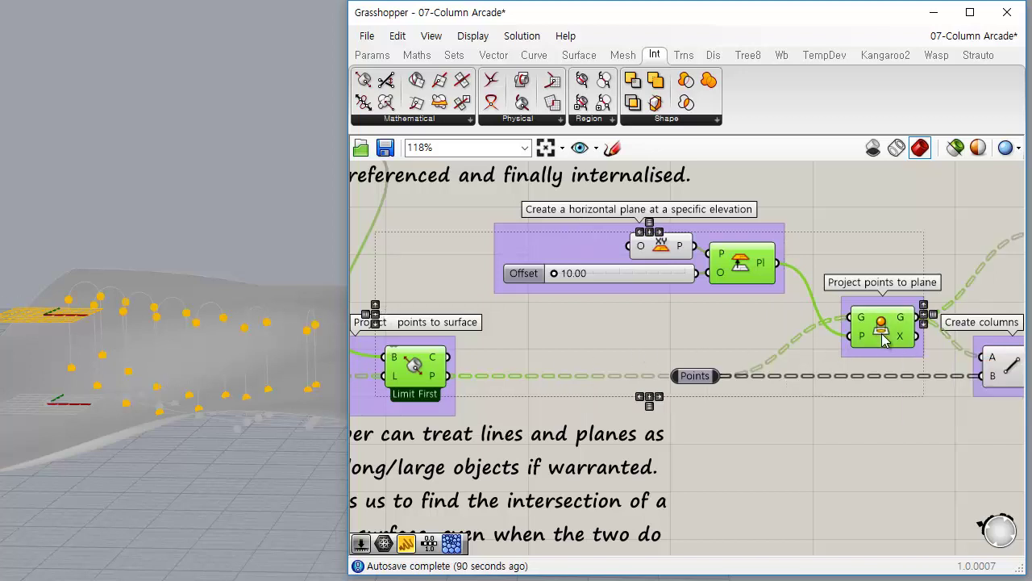
right_click_drag(269, 394, 147, 394)
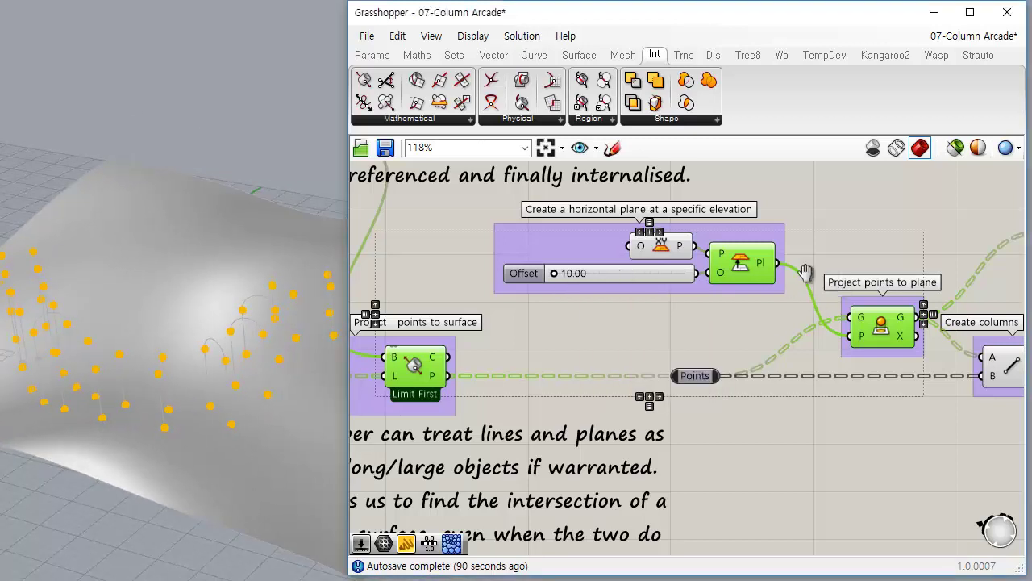
Add a panel below the Create columns group, connect the Project component's geometry output to it, and enlarge it
right_click_drag(804, 272, 580, 256)
left_click(373, 55)
left_click_drag(626, 102, 802, 416)
left_click_drag(700, 308, 735, 428)
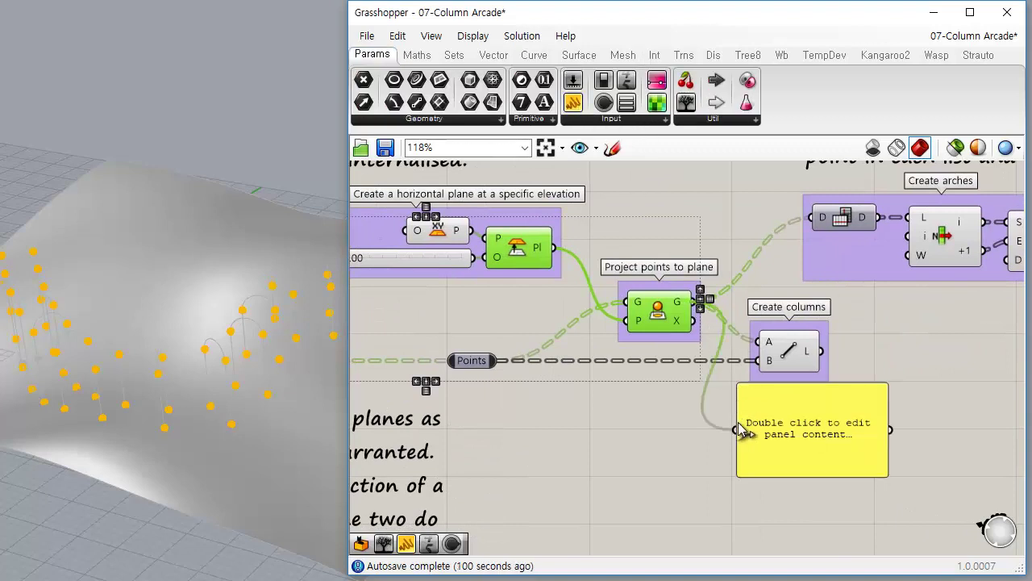
right_click_drag(837, 454, 768, 402)
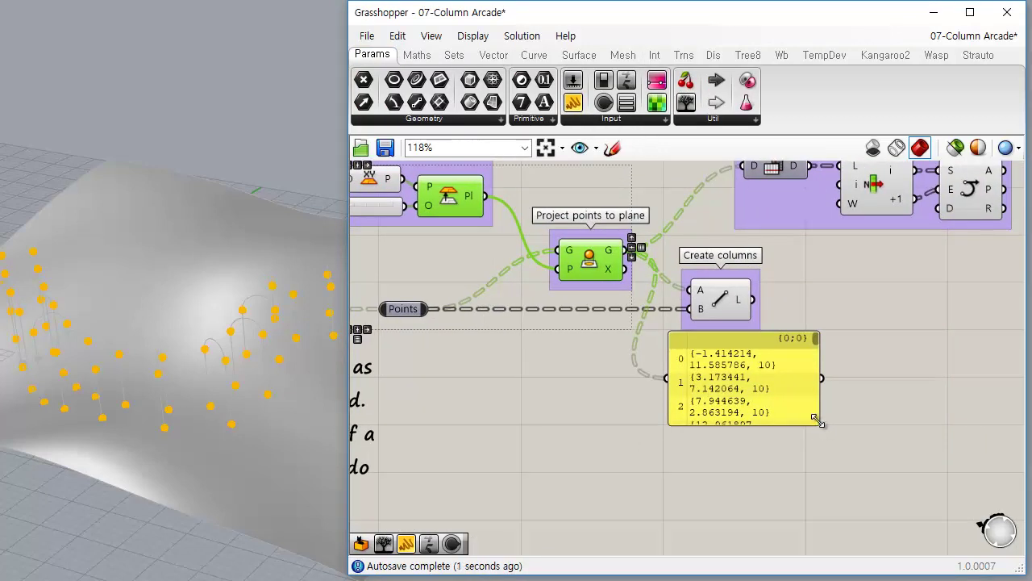
left_click_drag(817, 424, 915, 507)
Change the panel's text to the italic handwriting-style font and enlarge the panel to show items 0 to 10
right_click(863, 436)
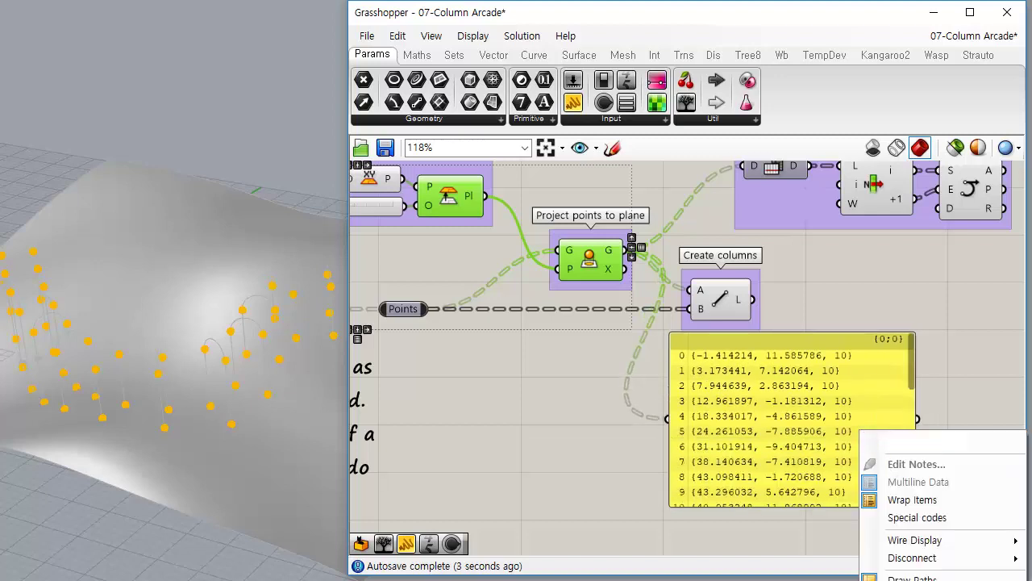
right_click_drag(904, 360, 776, 213)
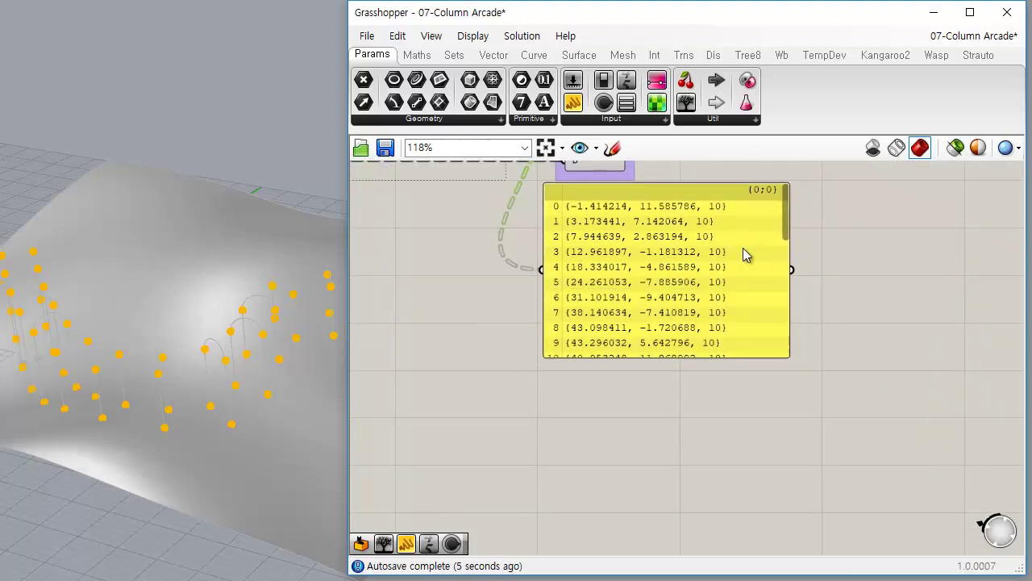
right_click(739, 249)
mouse_move(880, 501)
left_click(936, 499)
right_click_drag(779, 359, 798, 417)
scroll(799, 418, "up", 2)
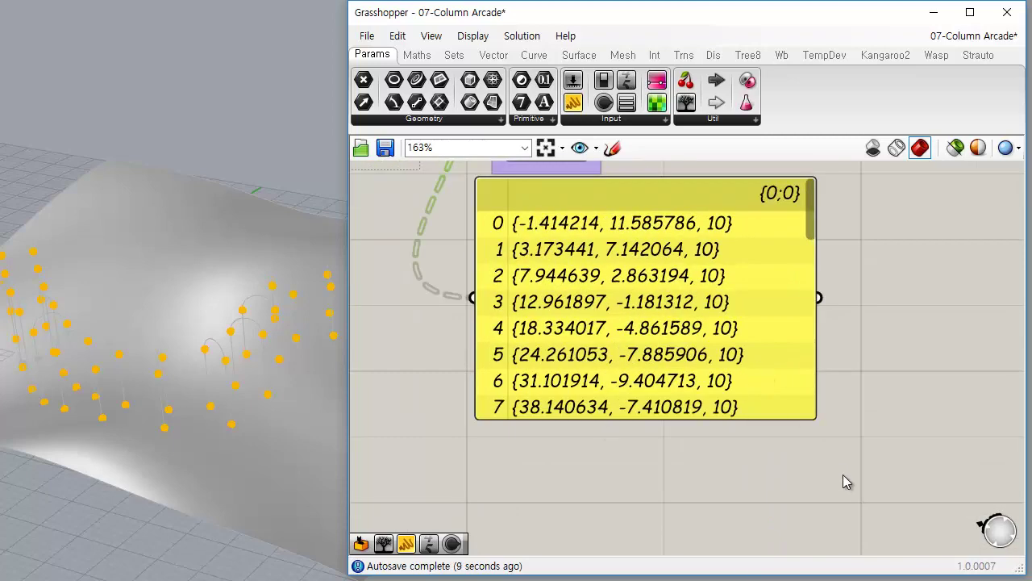
left_click_drag(811, 414, 850, 495)
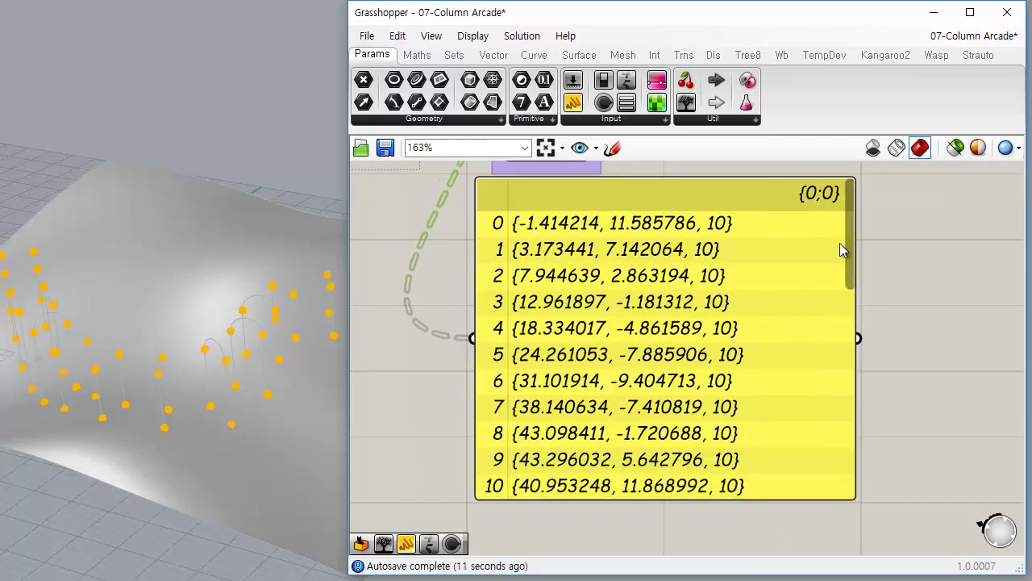
mouse_move(855, 259)
left_mouse_down()
mouse_move(853, 488)
mouse_move(848, 253)
mouse_move(852, 276)
left_mouse_up()
Connect the Points parameter to the panel to compare its coordinates, and reconnect the Project component's geometry output
scroll(852, 282, "down", 3)
right_click_drag(507, 279, 432, 406)
right_click_drag(620, 424, 614, 388)
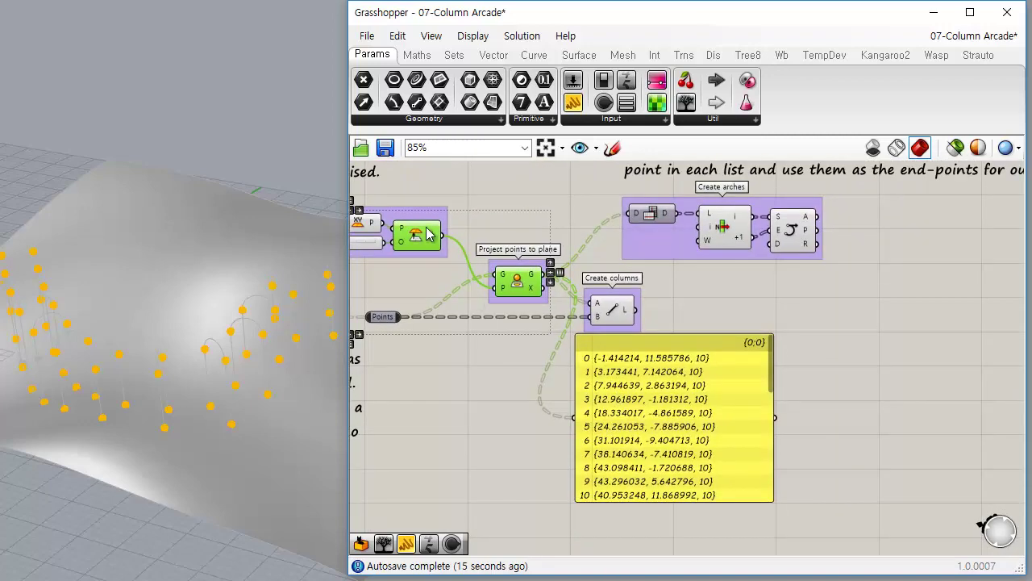
left_click_drag(407, 317, 586, 421)
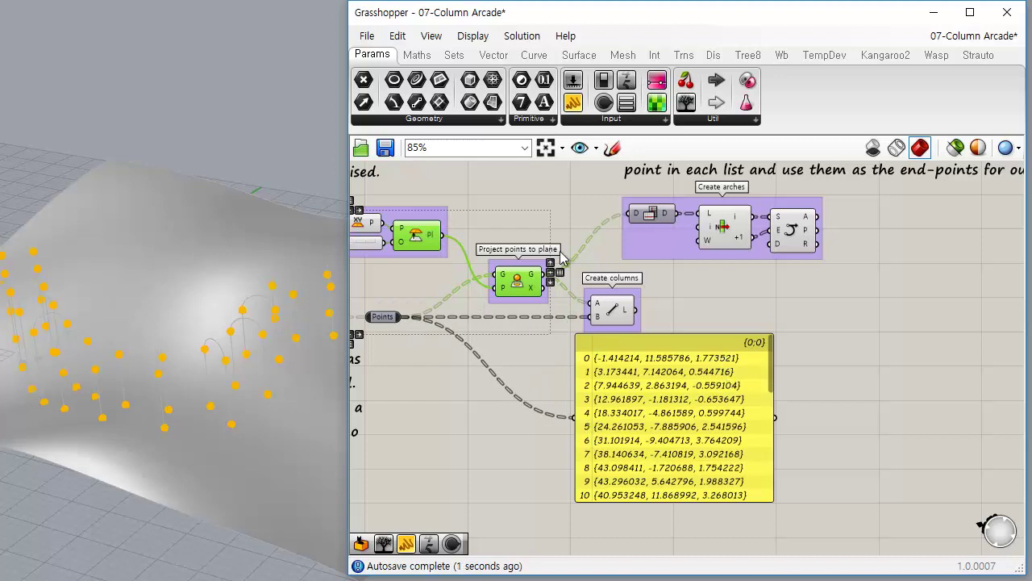
left_click_drag(549, 275, 576, 421)
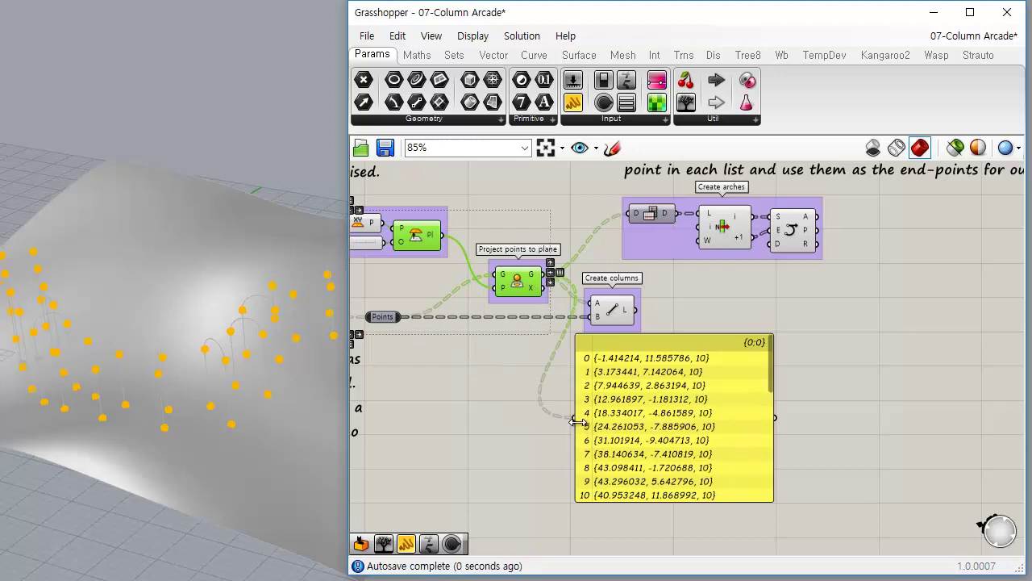
Select the Create columns line component again and view its columns from a low side angle
left_click(617, 314)
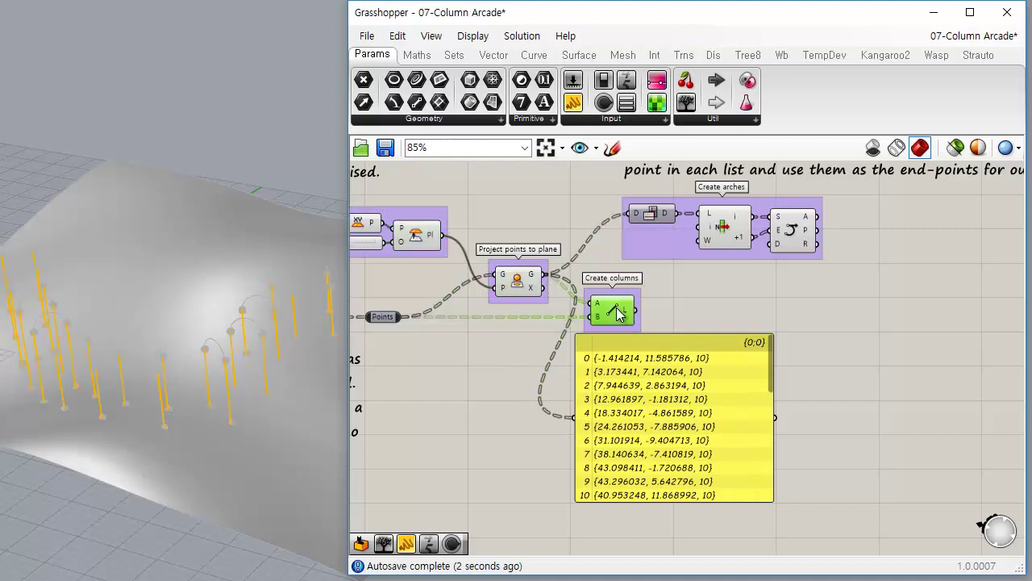
right_click_drag(256, 392, 140, 330)
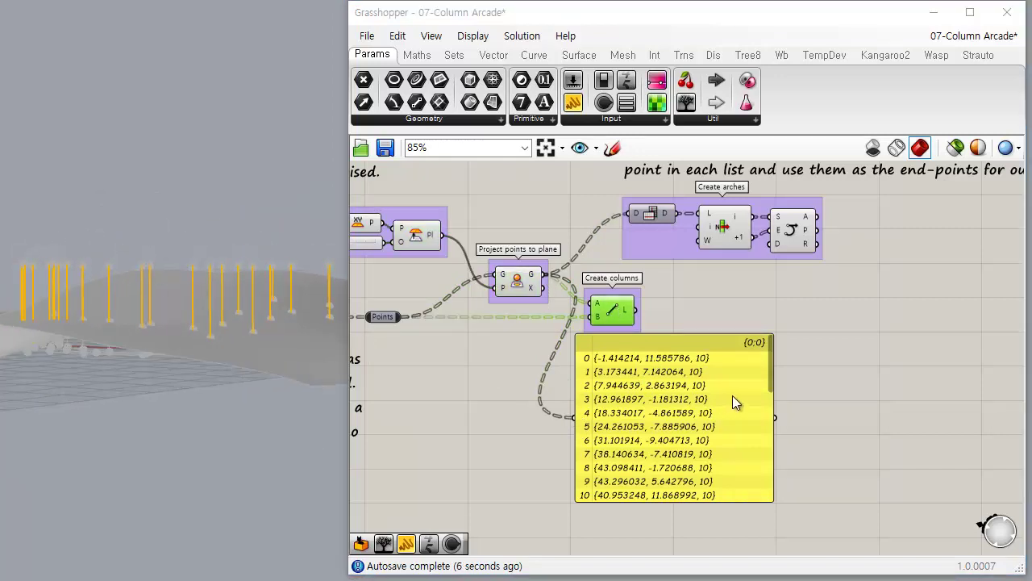
Delete the coordinate panel and select the arc component in the Create arches group to view its arches over the terrain
left_click(663, 398)
key("Delete")
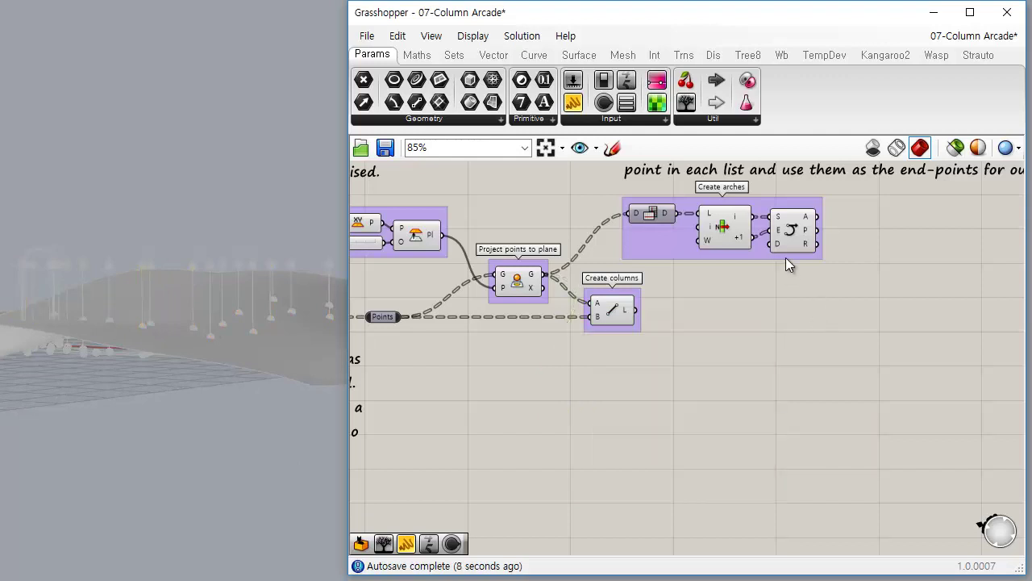
left_click(793, 236)
right_click_drag(254, 287, 85, 322)
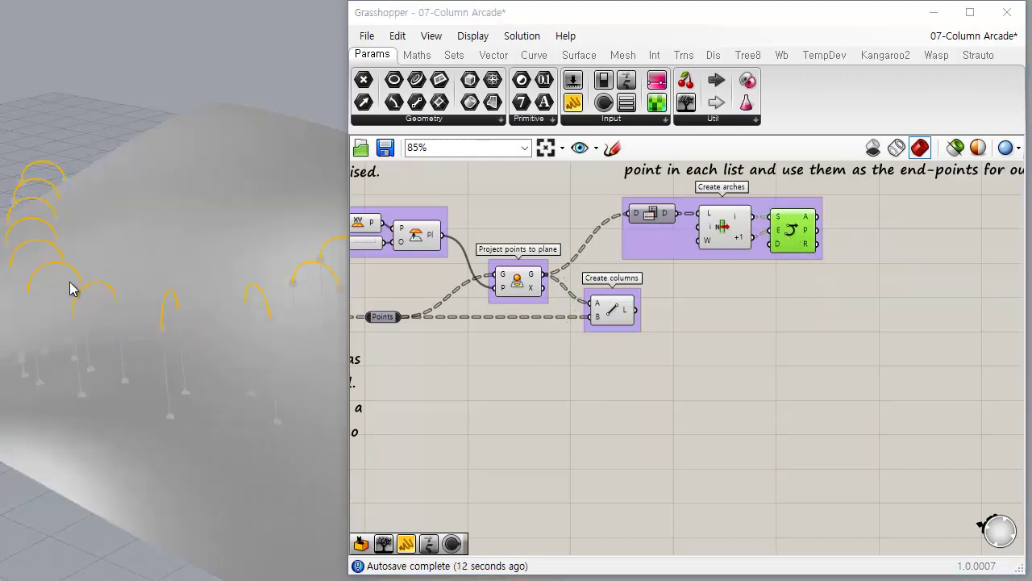
Add a Param Viewer below the Create arches group and connect the Project component's geometry output to it
scroll(697, 295, "up", 4)
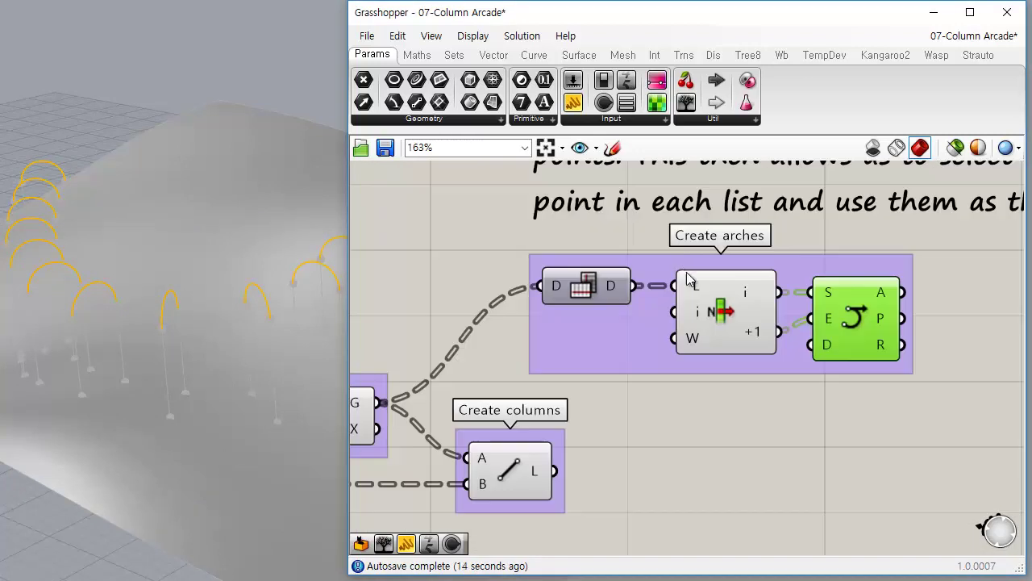
right_click_drag(687, 278, 638, 288)
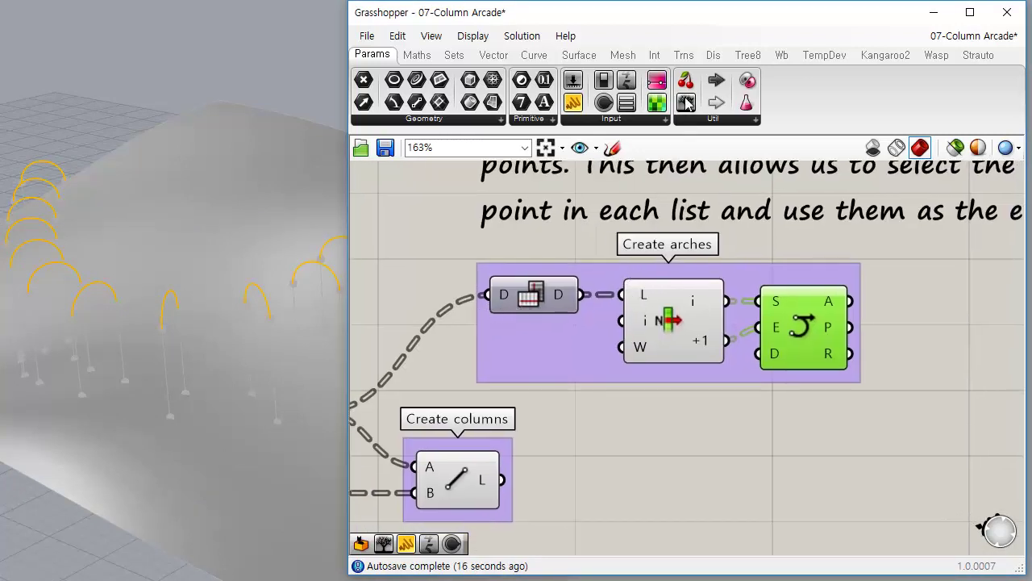
left_click_drag(686, 102, 691, 476)
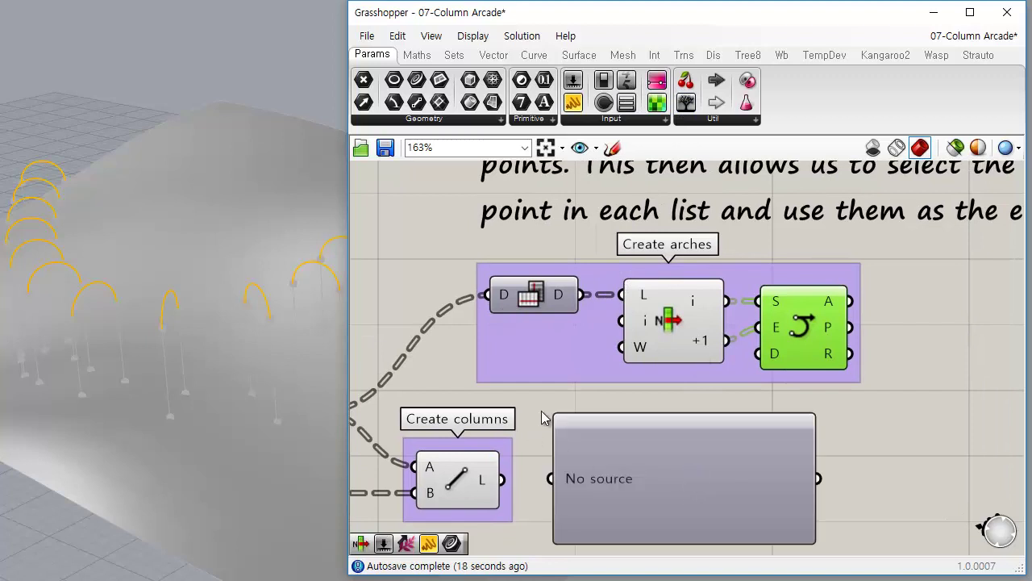
right_click_drag(542, 418, 769, 329)
left_click_drag(554, 323, 782, 401)
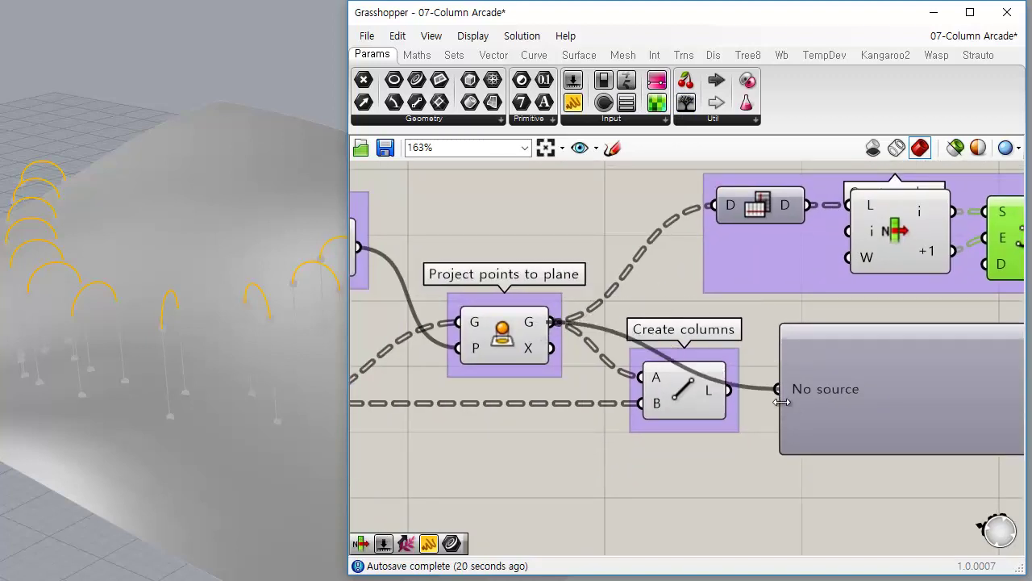
right_click_drag(781, 408, 665, 391)
left_click(396, 311)
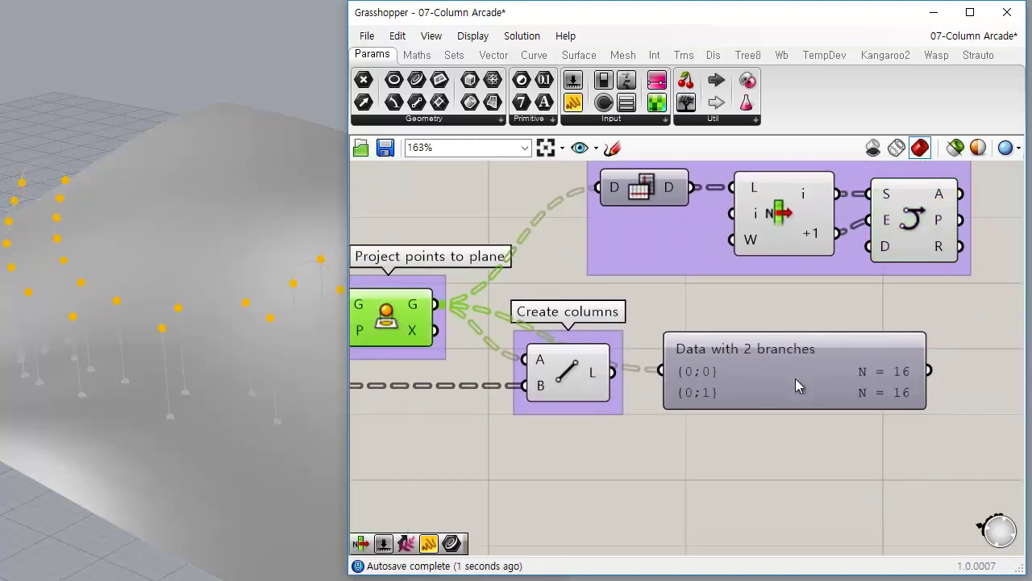
left_click_drag(795, 379, 809, 336)
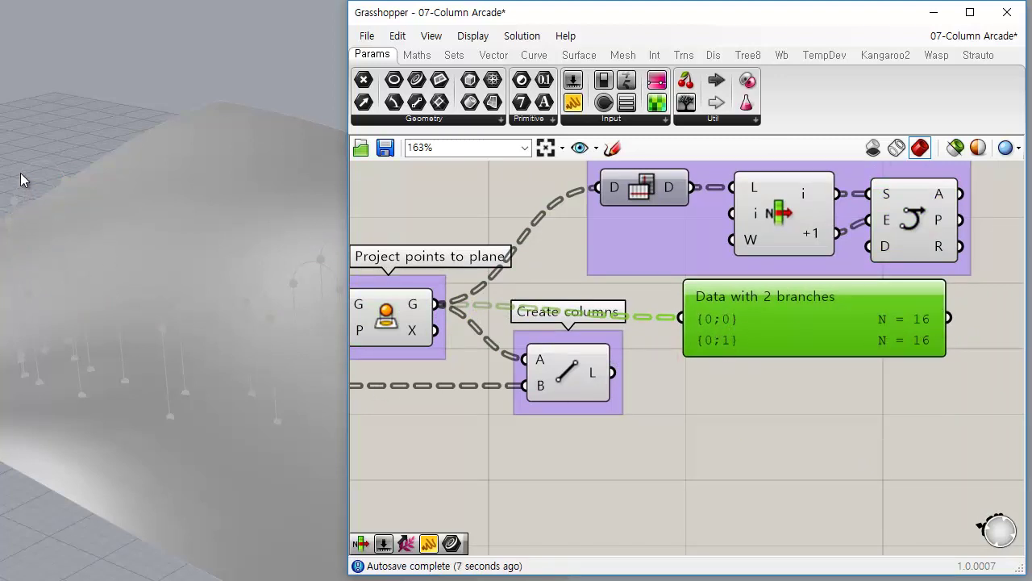
Select the offset curve component and the component transferring division points to the offset curves, and inspect their geometry in the viewport
right_click_drag(582, 324, 800, 295)
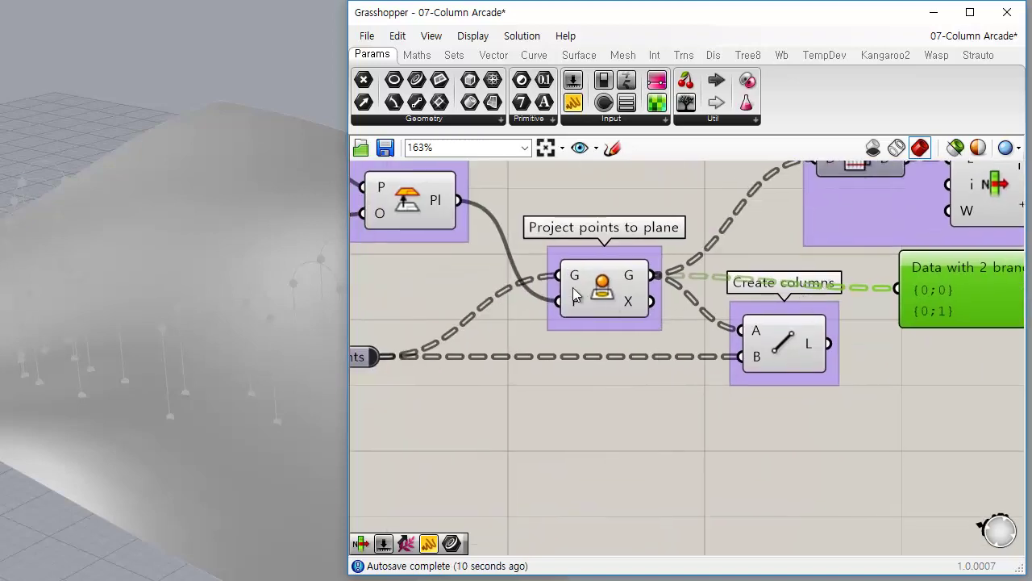
scroll(572, 289, "down", 2)
right_click_drag(573, 289, 806, 321)
scroll(809, 329, "down", 2)
right_click_drag(462, 369, 668, 355)
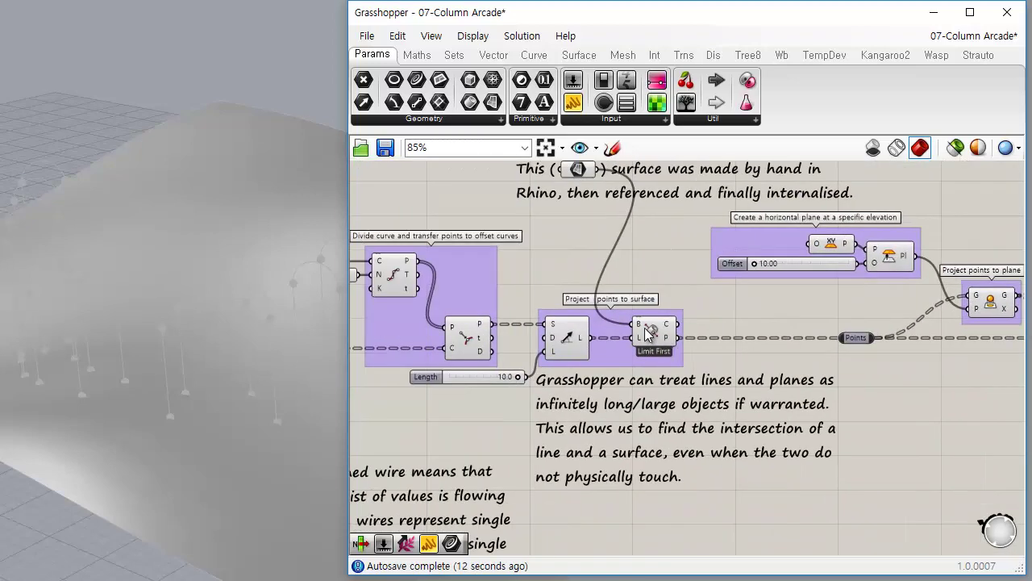
right_click_drag(545, 335, 650, 335)
right_click_drag(458, 334, 615, 334)
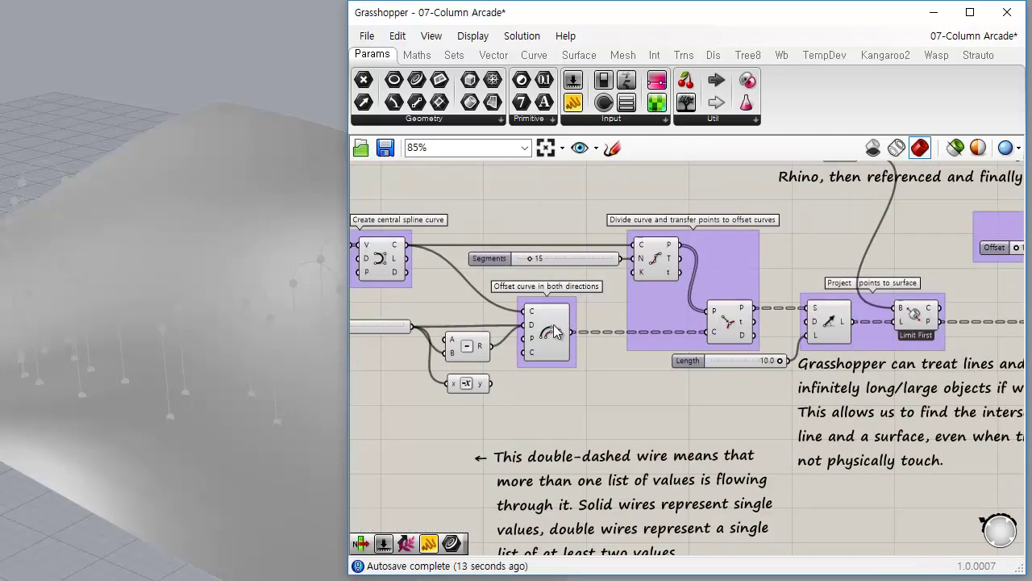
left_click(554, 330)
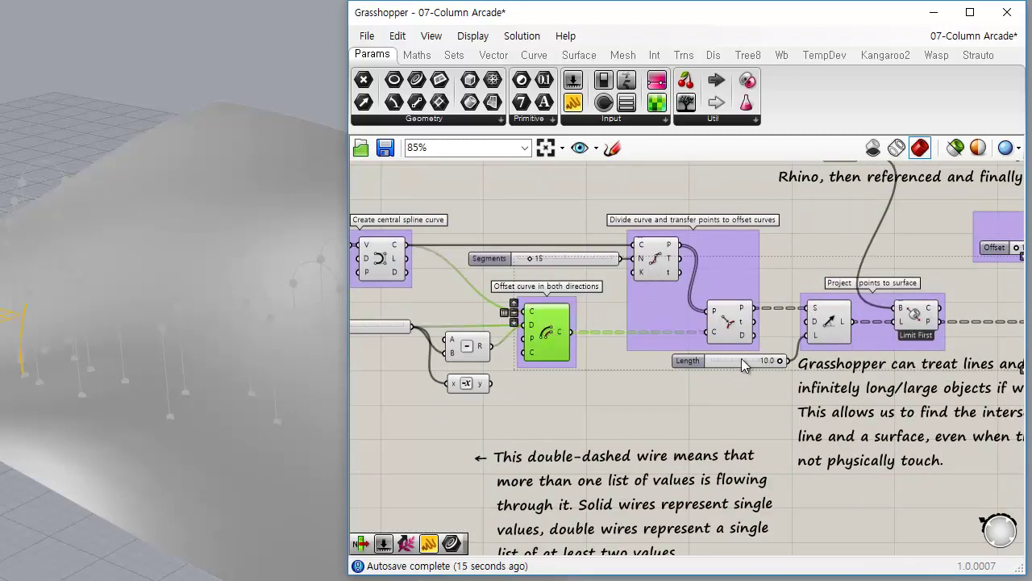
left_click(732, 324)
right_click_drag(85, 479, 106, 431)
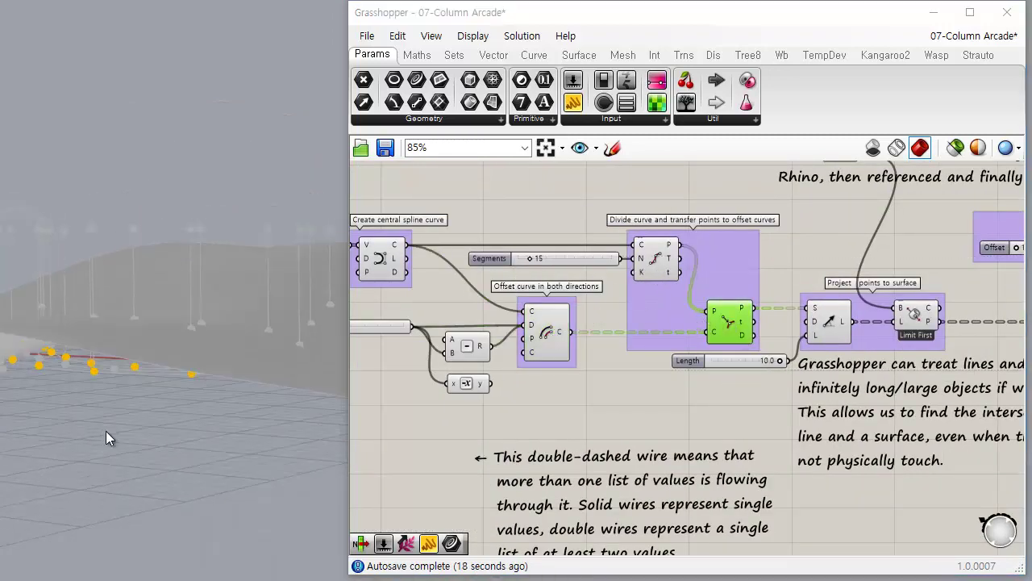
left_click(549, 333)
right_click_drag(162, 339, 141, 409)
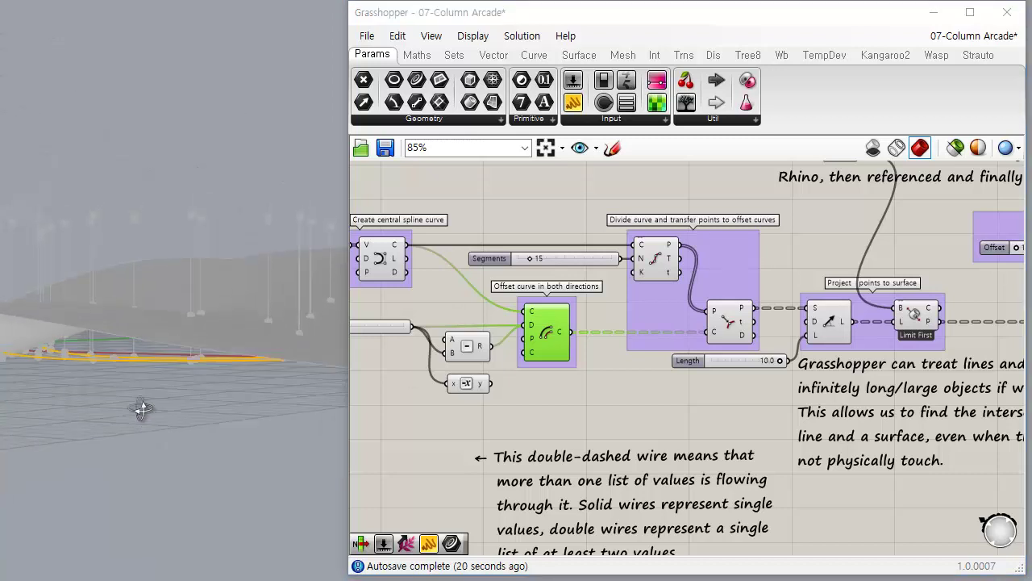
Select the line-surface intersection component and the Project component to compare the points on the surface with those on the elevated plane
right_click_drag(905, 334, 609, 383)
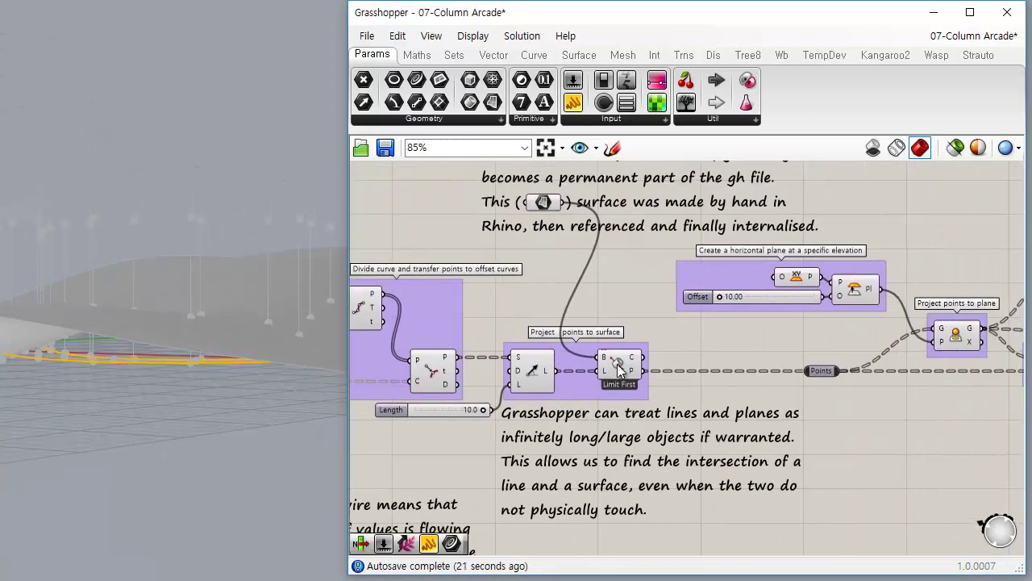
left_click(619, 370)
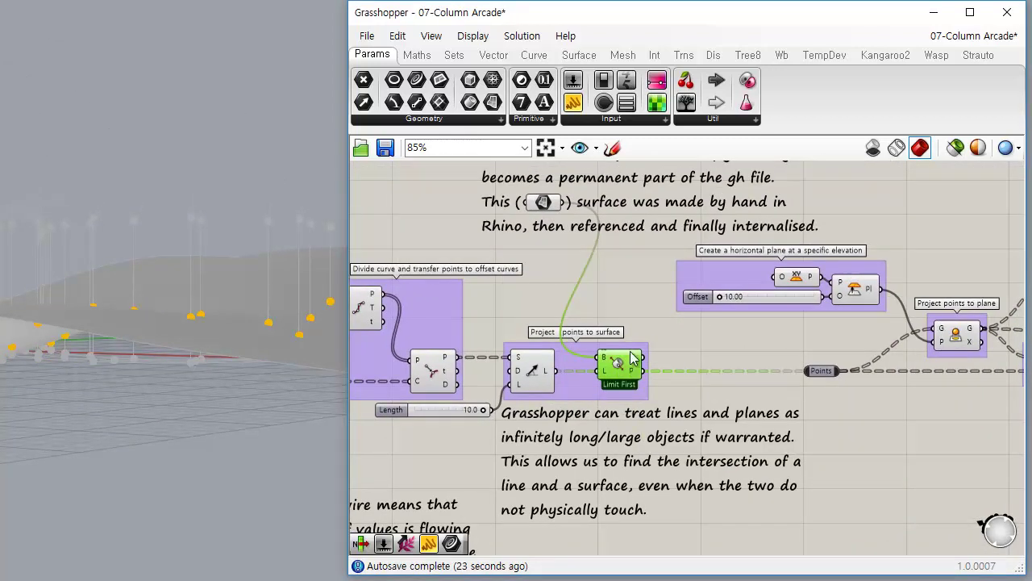
right_click_drag(194, 354, 114, 188)
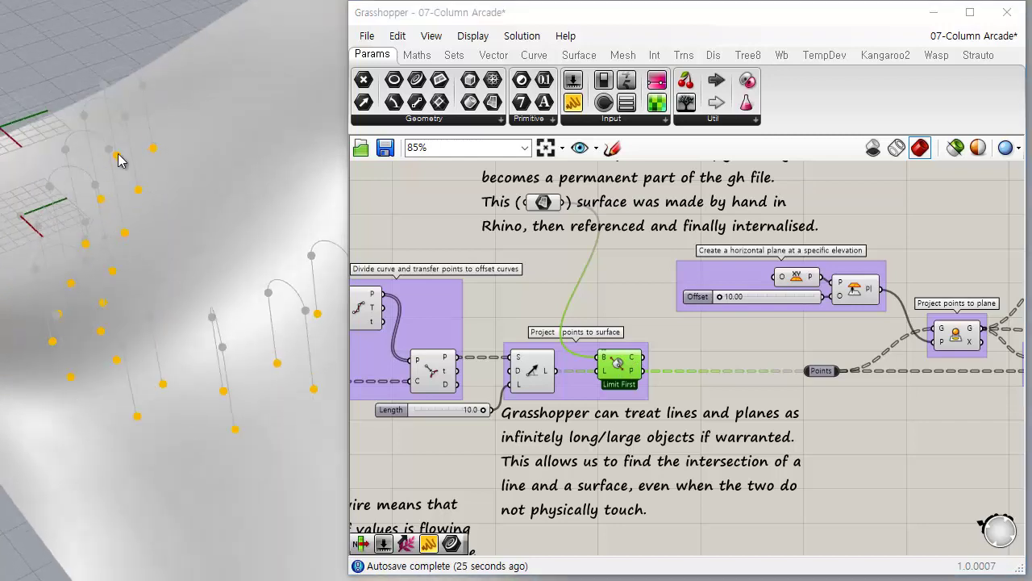
right_click_drag(895, 381, 591, 353)
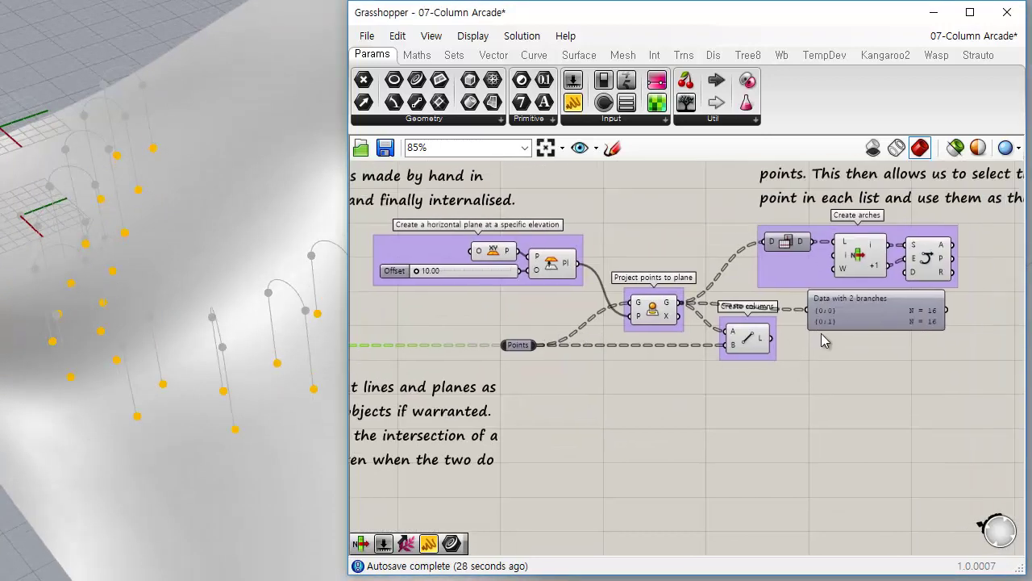
right_click_drag(822, 334, 751, 339)
scroll(799, 291, "up", 3)
left_click(448, 347)
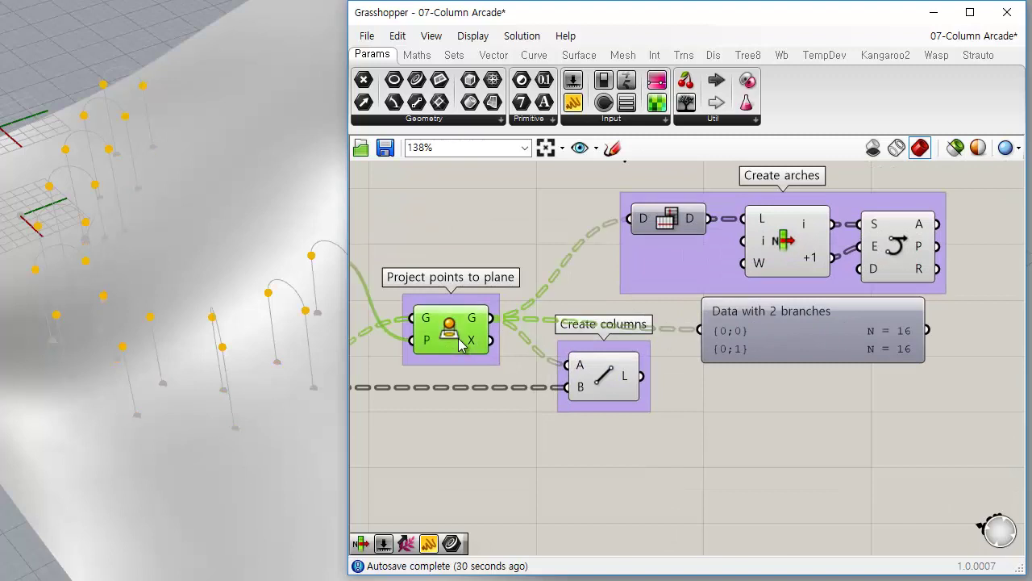
right_click_drag(147, 324, 154, 259)
Examine the branch paths and item counts of the projected points in the Param Viewer below the Create arches group
right_click_drag(799, 376, 779, 364)
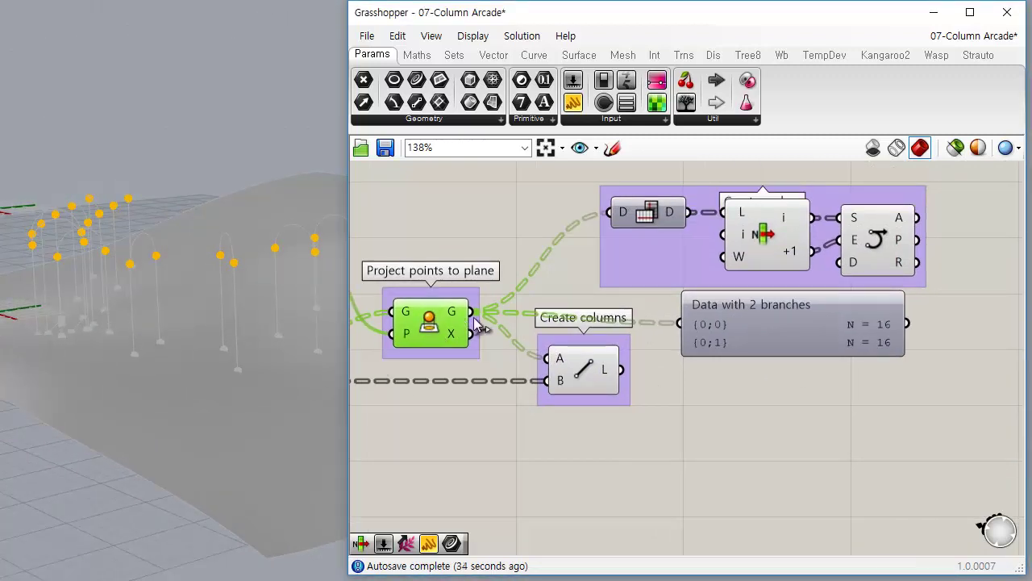
scroll(726, 369, "up", 3)
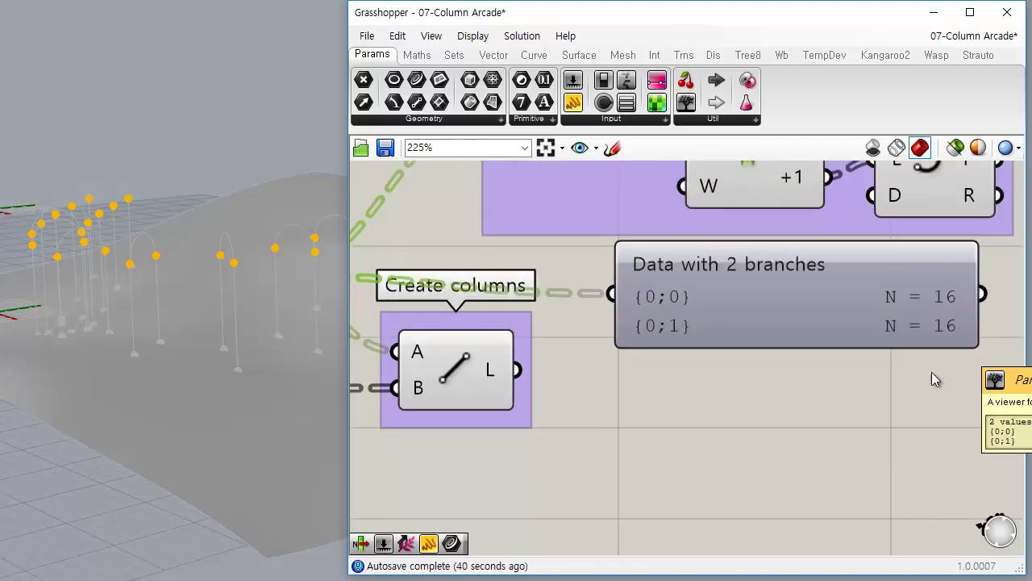
right_click_drag(575, 357, 622, 409)
scroll(629, 407, "down", 1)
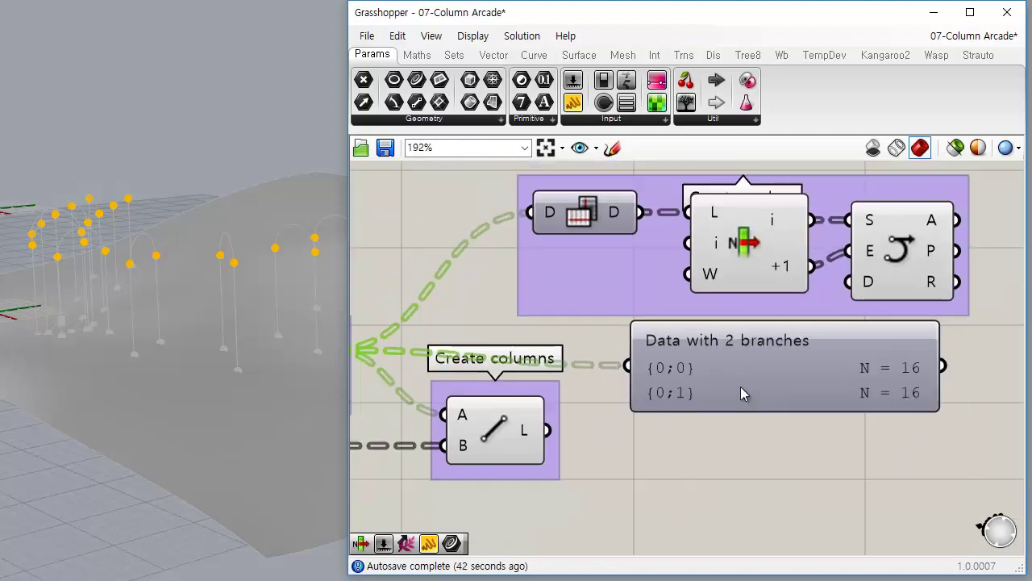
left_click_drag(741, 388, 759, 372)
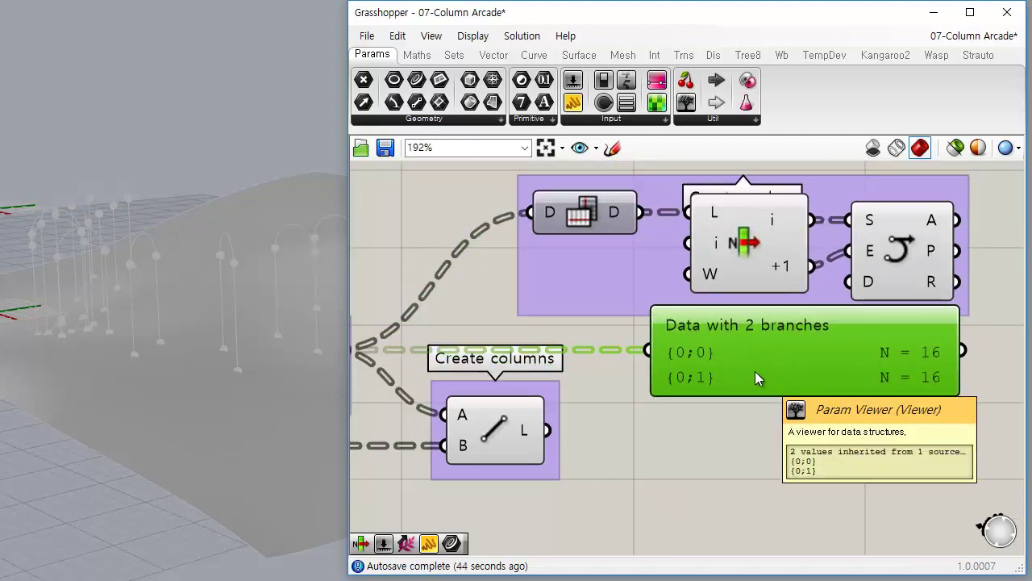
right_click_drag(520, 306, 610, 295)
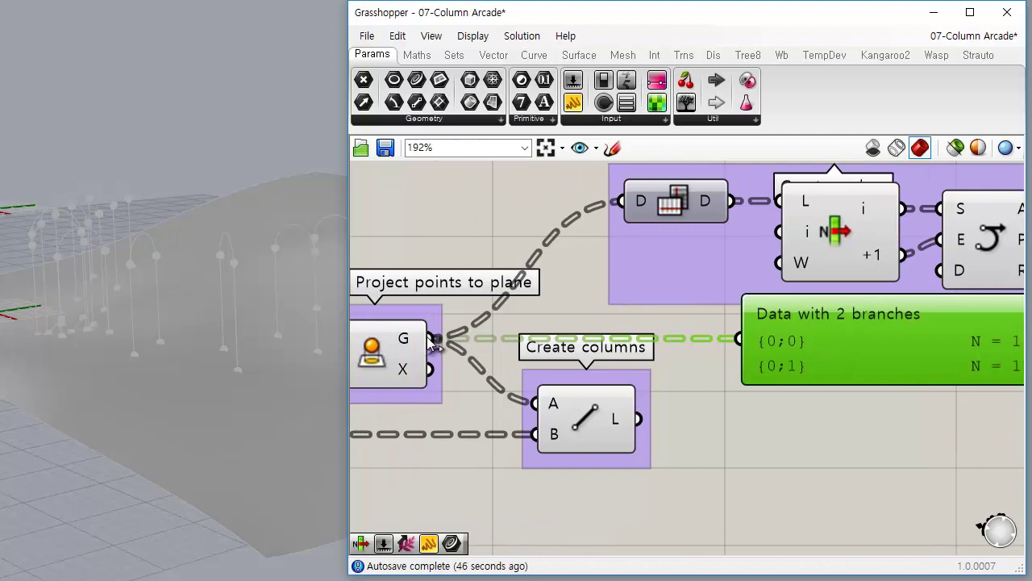
left_click_drag(429, 338, 605, 317)
right_click_drag(850, 307, 790, 340)
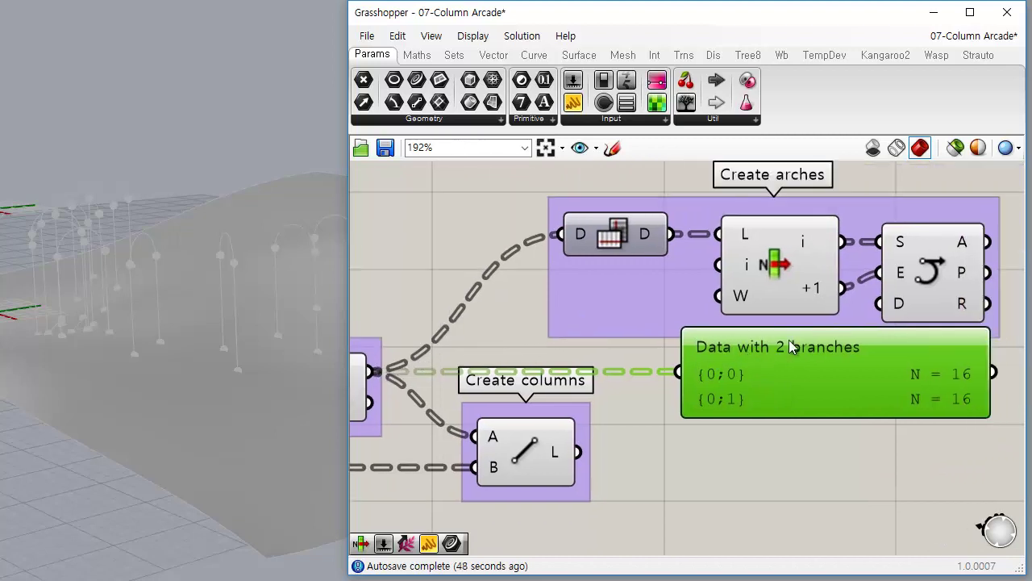
left_click_drag(791, 347, 814, 474)
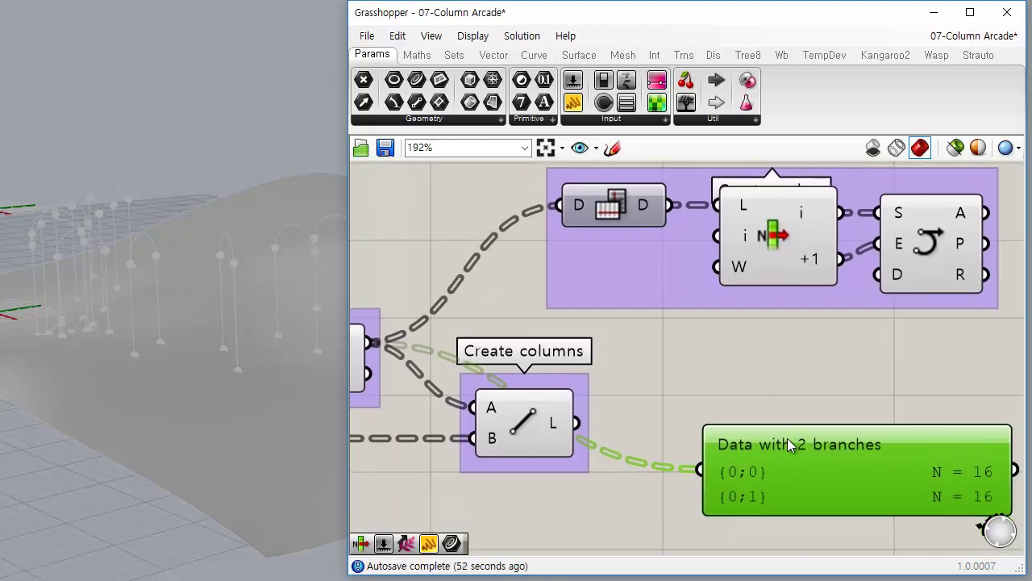
left_click_drag(787, 450, 781, 327)
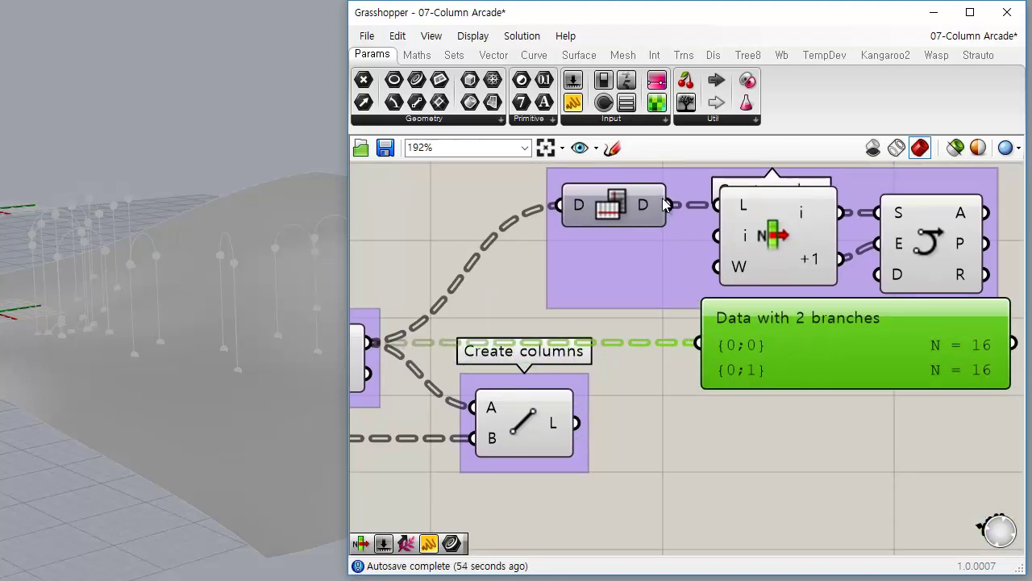
Connect the Flip Matrix output to the Param Viewer and move the viewer beside the Create arches group
left_click_drag(669, 205, 703, 334)
right_click_drag(859, 429, 783, 388)
scroll(772, 368, "down", 3)
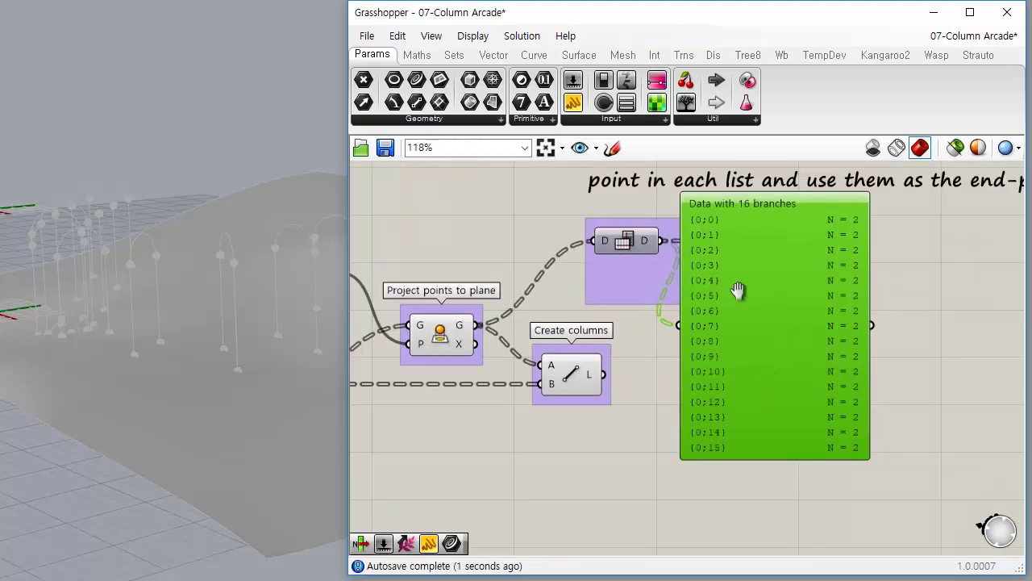
right_click_drag(737, 292, 571, 347)
left_click_drag(647, 404, 810, 395)
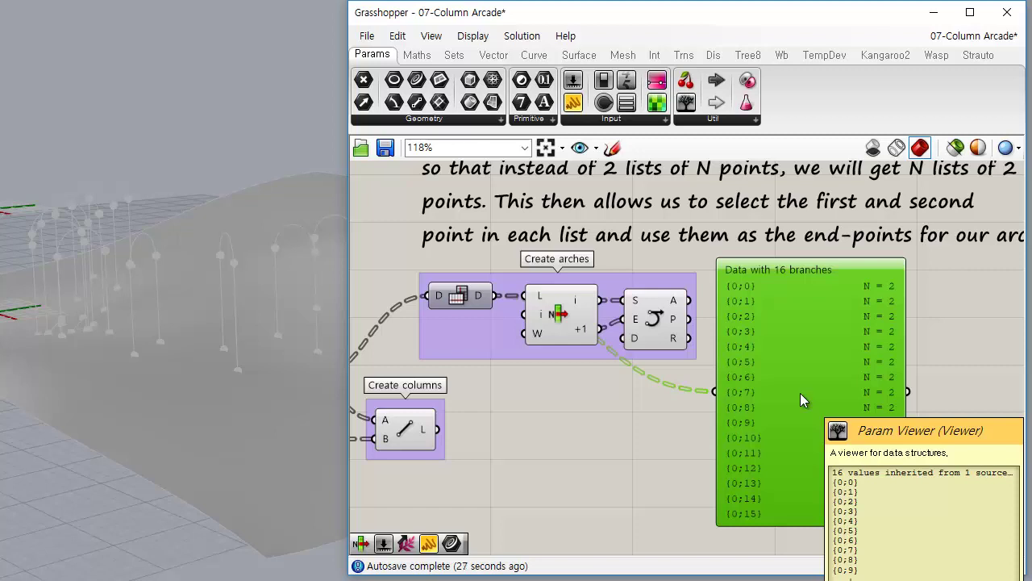
Examine the branch paths and item counts of the flipped point data in the Param Viewer, and deselect it
right_click_drag(427, 312, 467, 250)
scroll(468, 249, "up", 1)
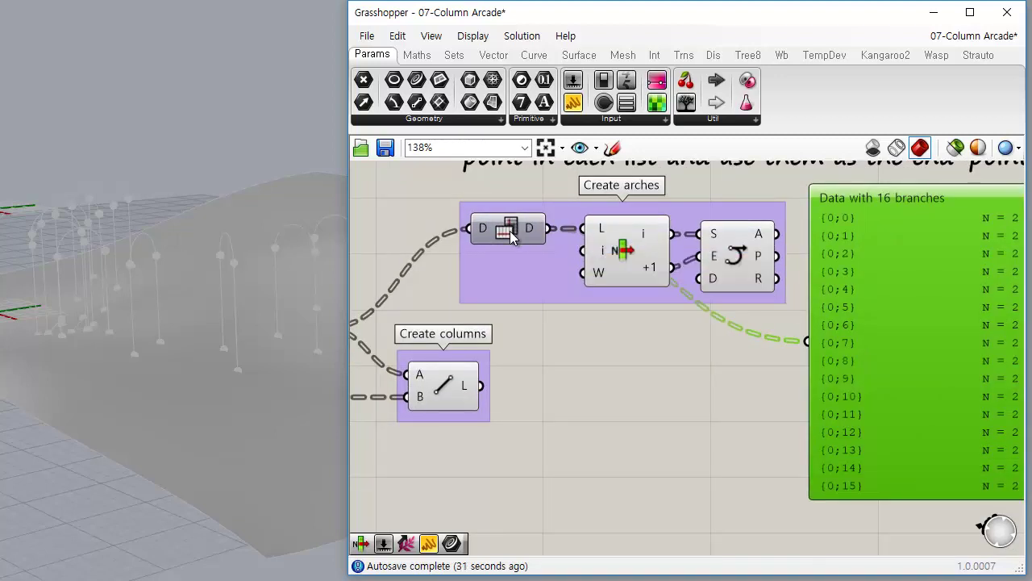
right_click_drag(905, 311, 797, 296)
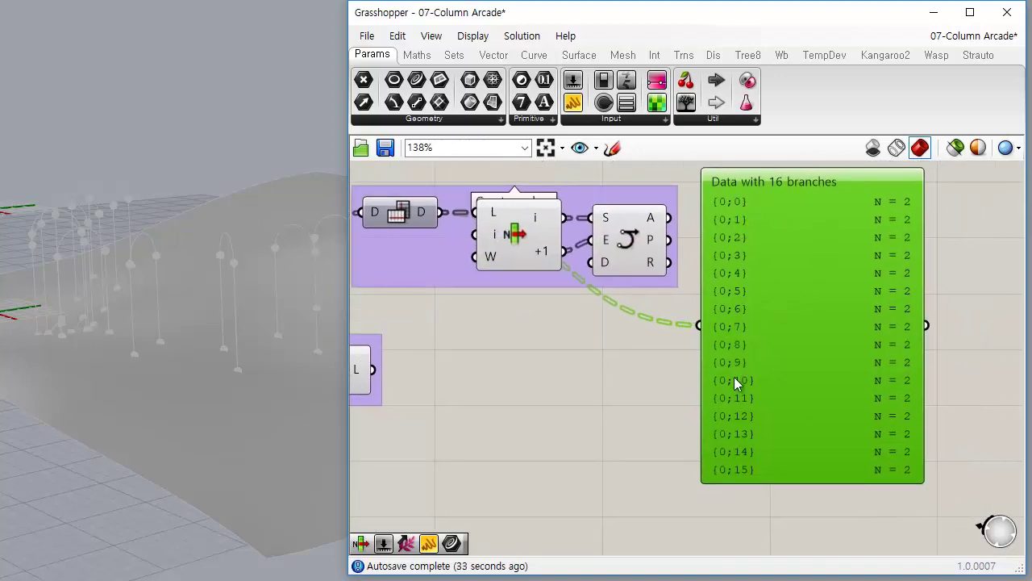
left_click(637, 493)
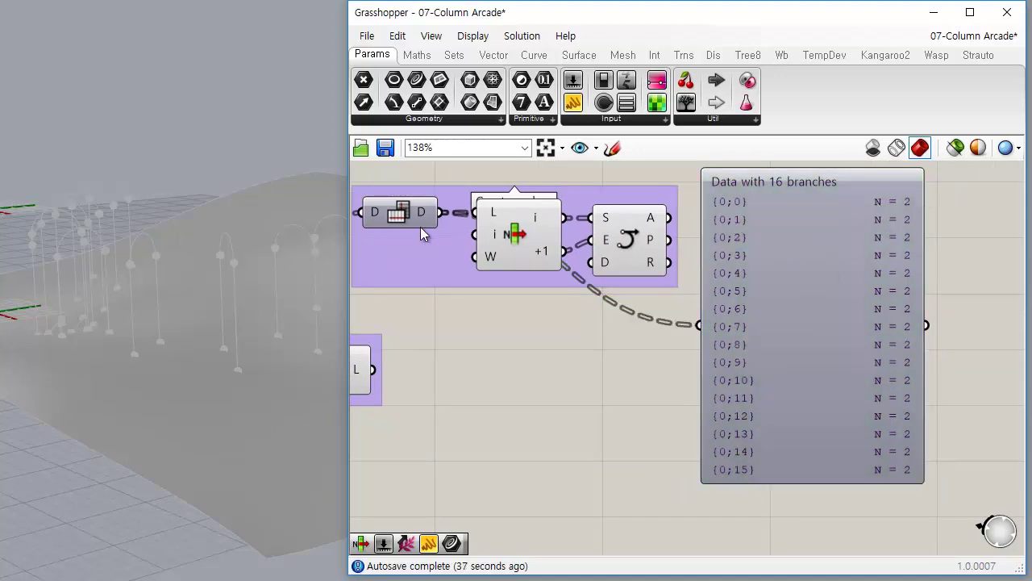
Reconnect the Project component's geometry output to the Param Viewer to compare the data structure before flipping
right_click_drag(439, 282, 617, 270)
scroll(618, 271, "down", 1)
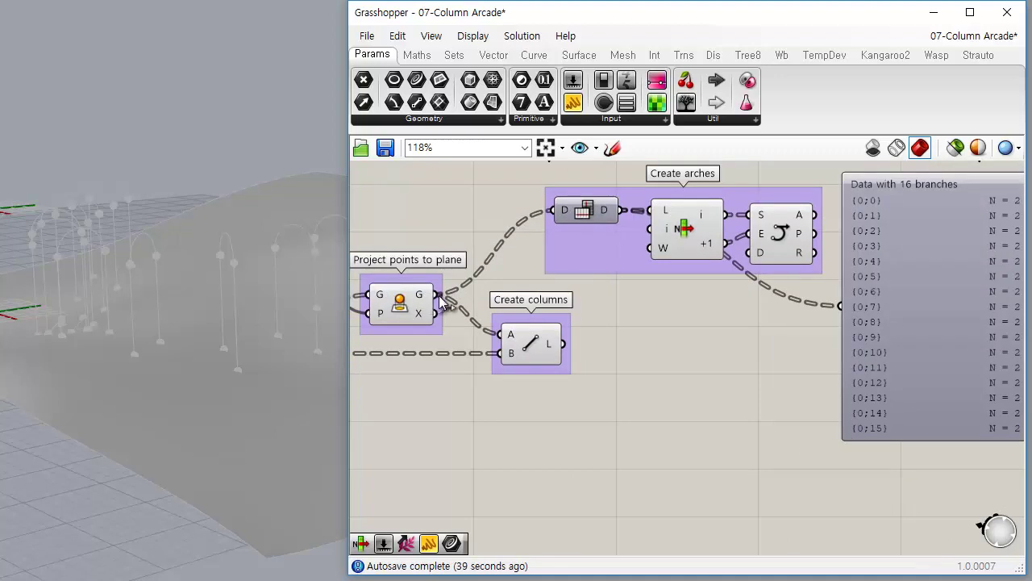
left_click_drag(439, 295, 840, 304)
right_click_drag(811, 346, 767, 307)
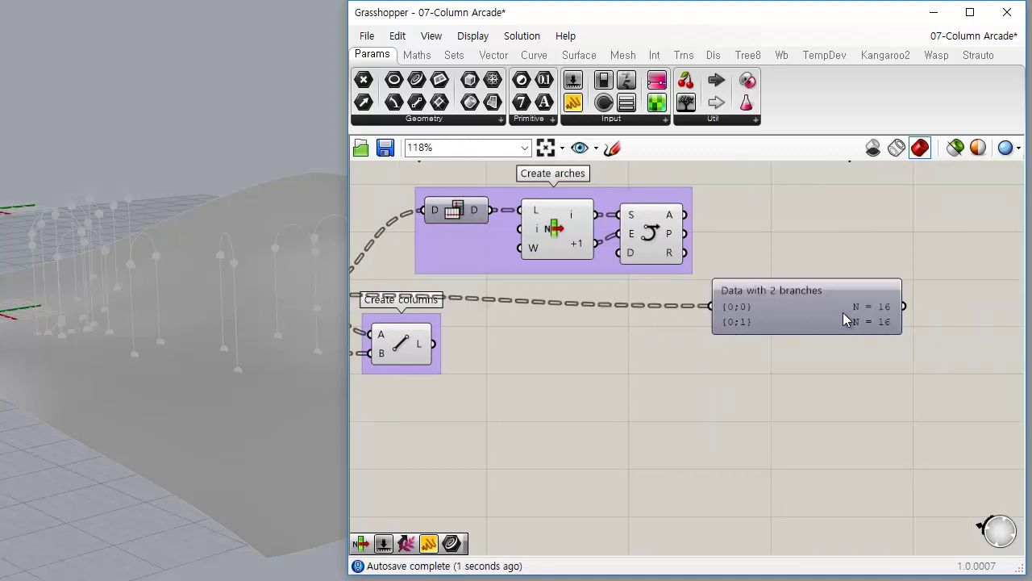
scroll(888, 322, "up", 2)
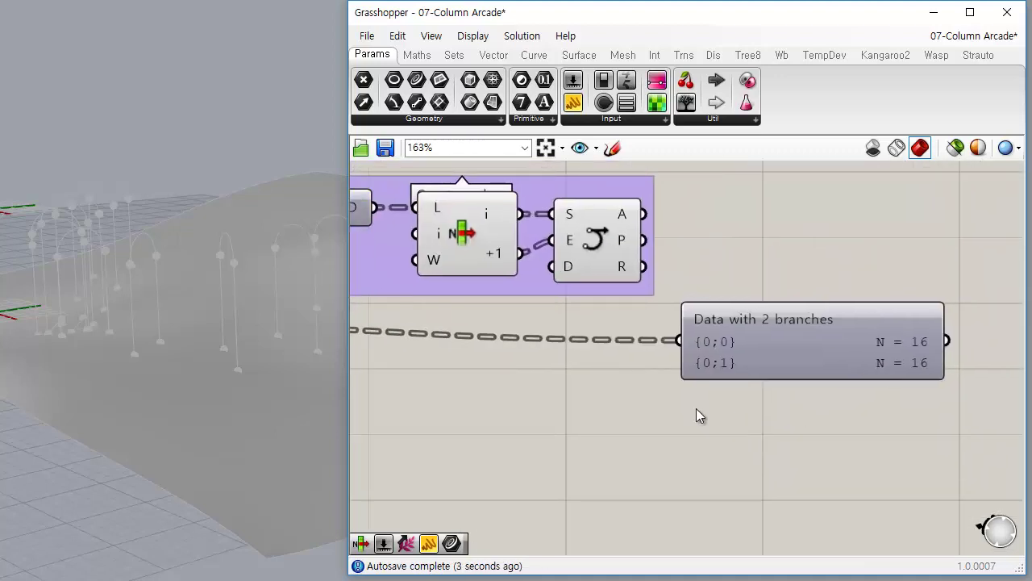
Reconnect the Flip Matrix output to the Param Viewer, and select the List Item component to highlight its points in the viewport
left_click_drag(372, 207, 678, 340)
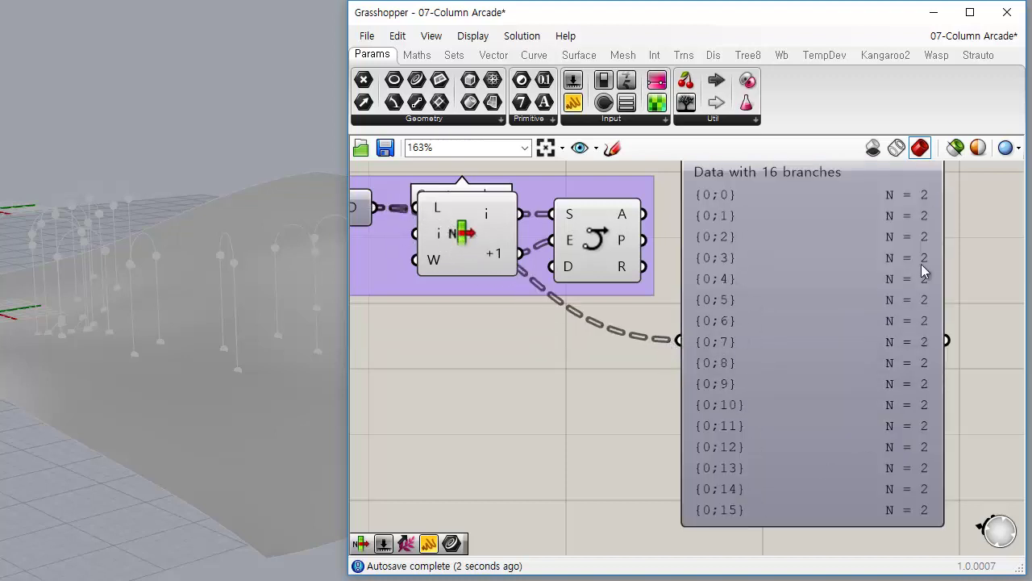
scroll(926, 470, "down", 1)
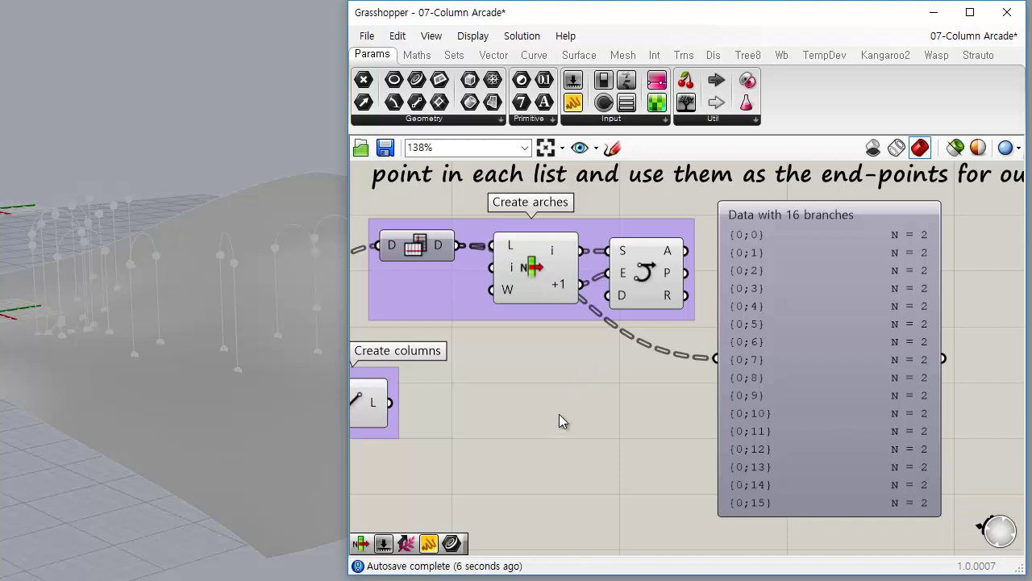
left_click(532, 267)
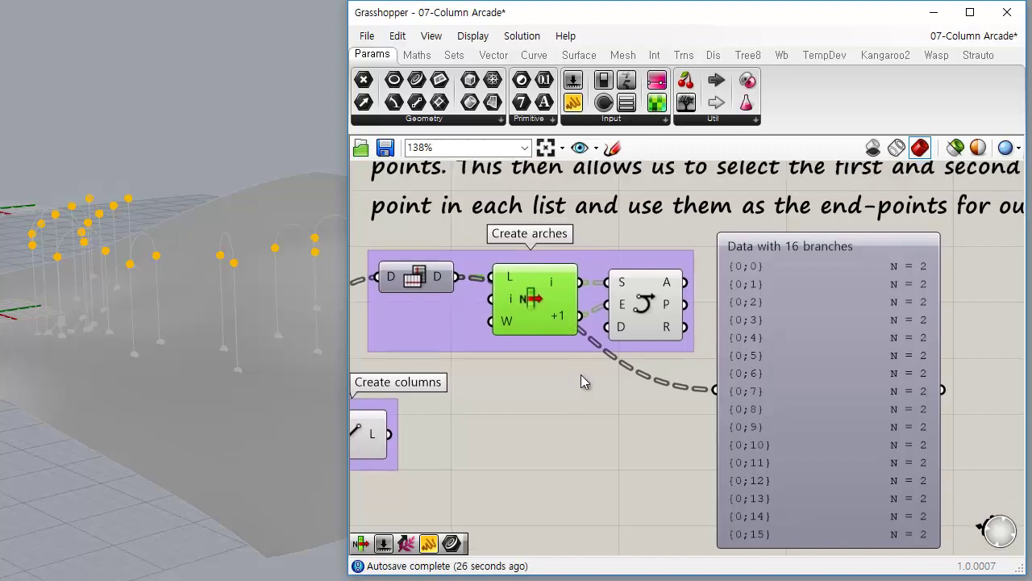
Add extra outputs up to +4 on the List Item component, and remove them again back to +1
scroll(556, 308, "up", 5)
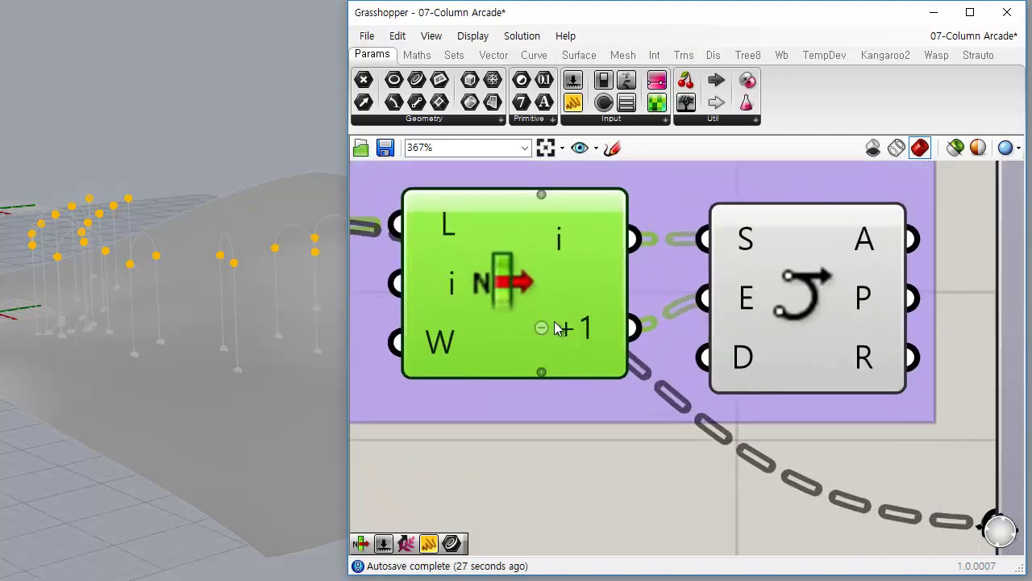
left_click(542, 372)
left_click(543, 376)
left_click(542, 401)
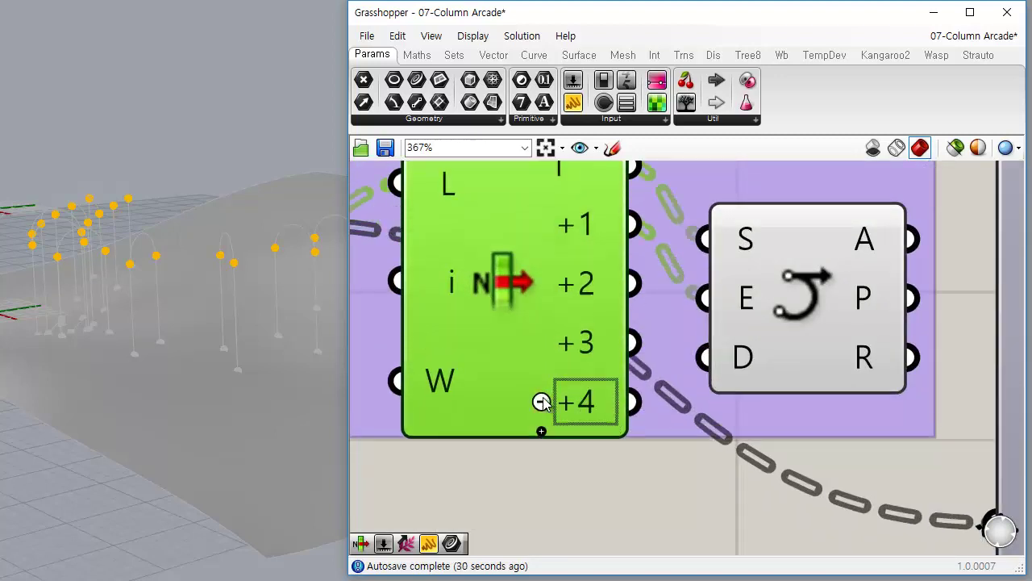
left_click(541, 406)
left_click(541, 372)
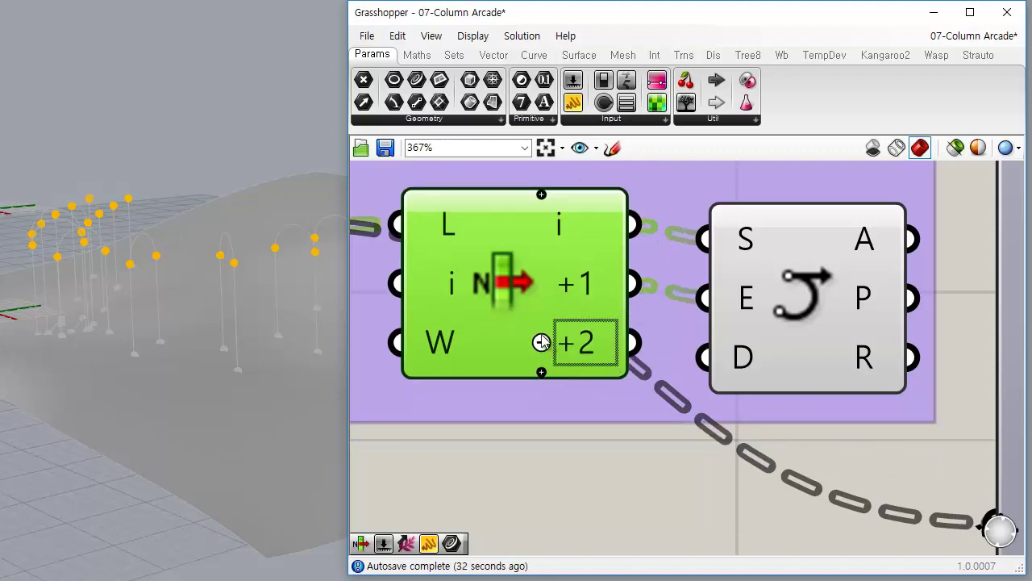
left_click(541, 342)
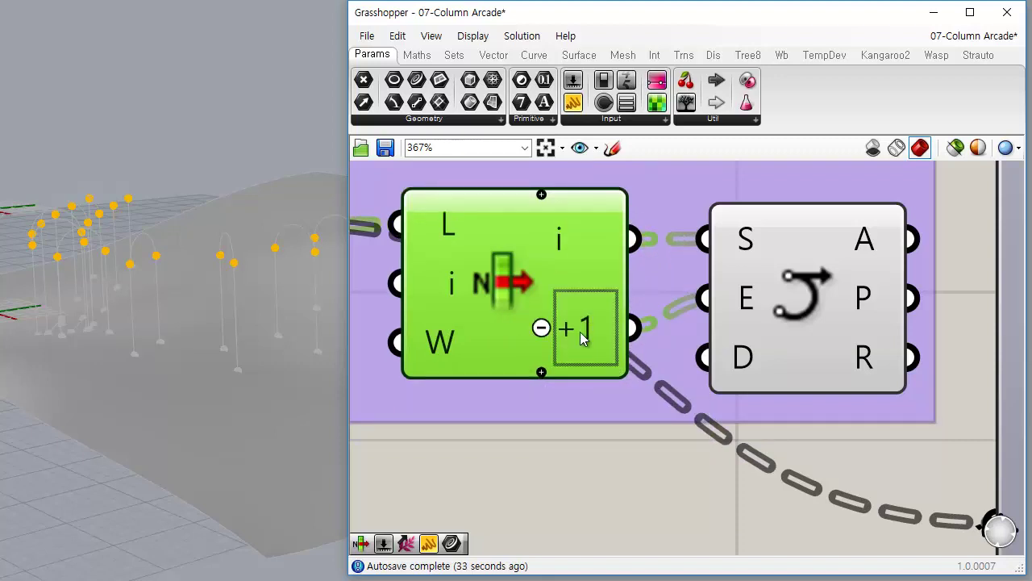
Select the arc component in the Create arches group and shift it slightly away from the List Item component
scroll(622, 446, "down", 3)
right_click_drag(683, 469, 686, 446)
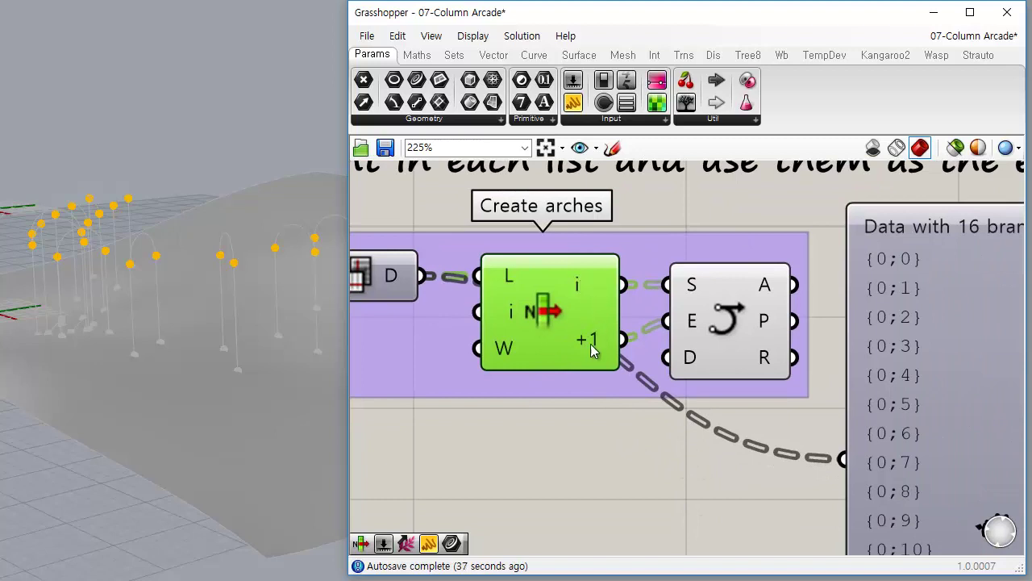
left_click(710, 328)
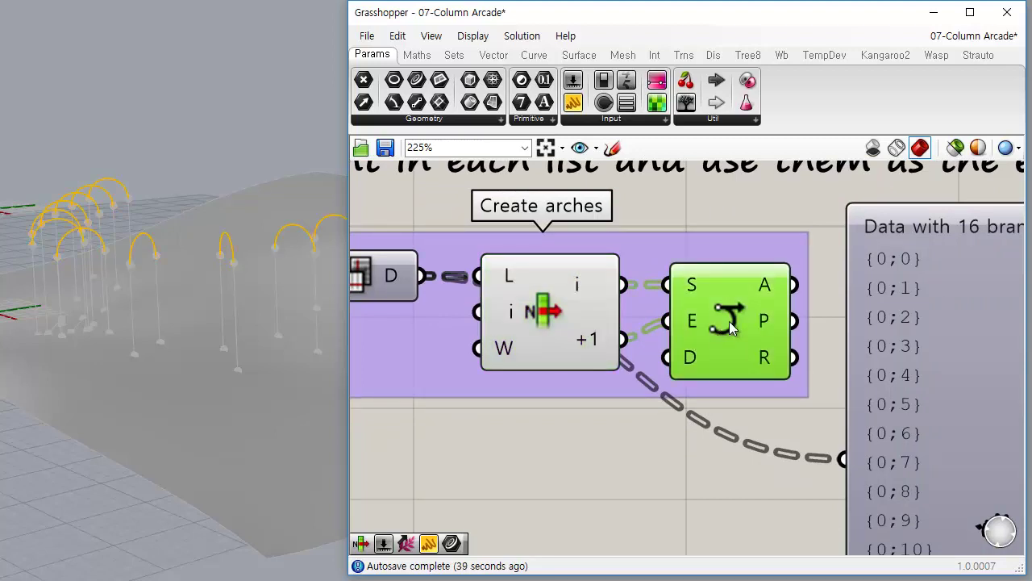
left_click_drag(711, 328, 731, 328)
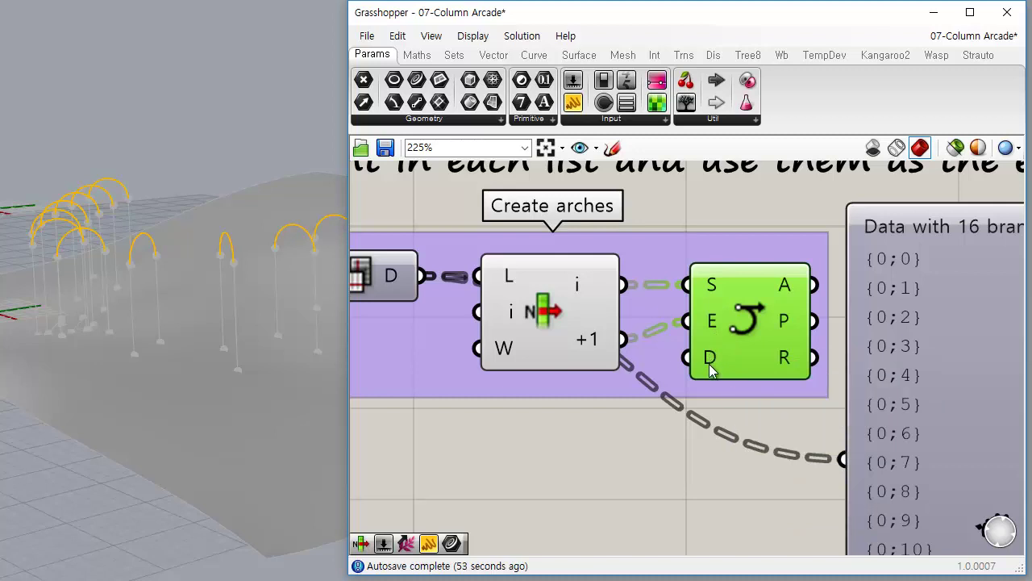
right_click_drag(712, 370, 659, 318)
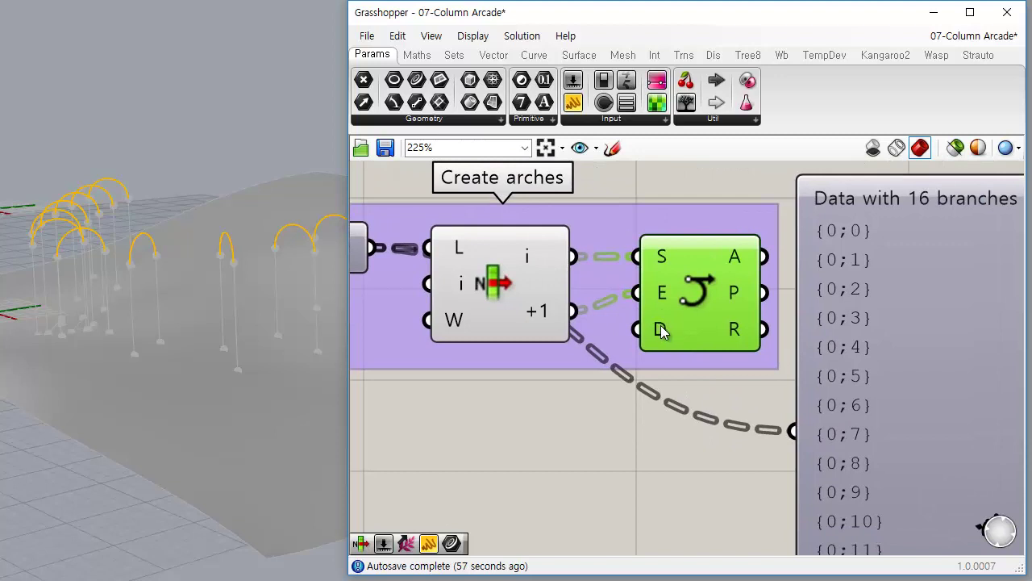
Place a Point parameter below the Create arches group and connect List Item's i output to it to preview the arc start points
left_click(528, 266)
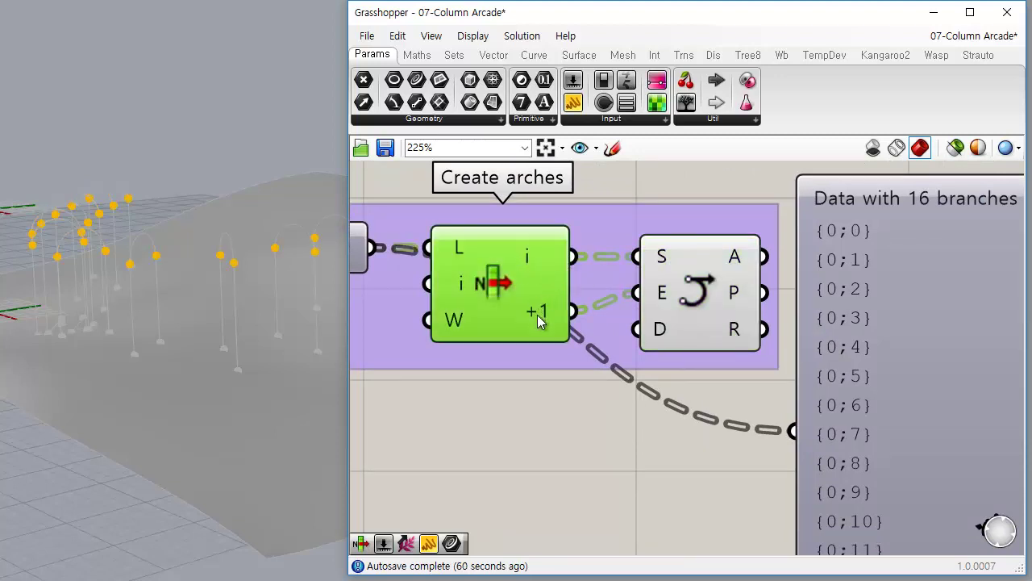
left_click_drag(363, 79, 617, 440)
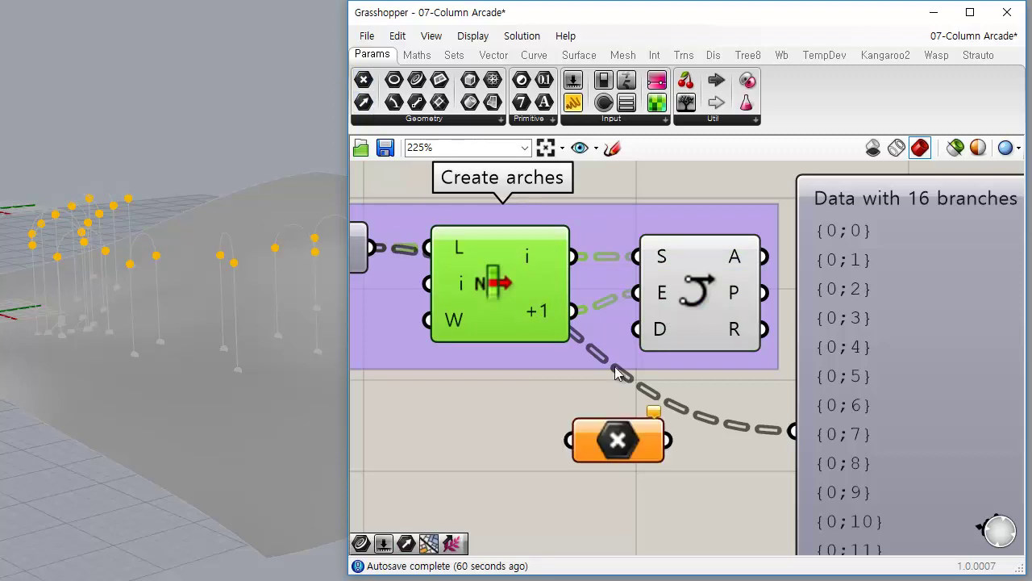
left_click_drag(574, 257, 617, 439)
left_click(617, 439)
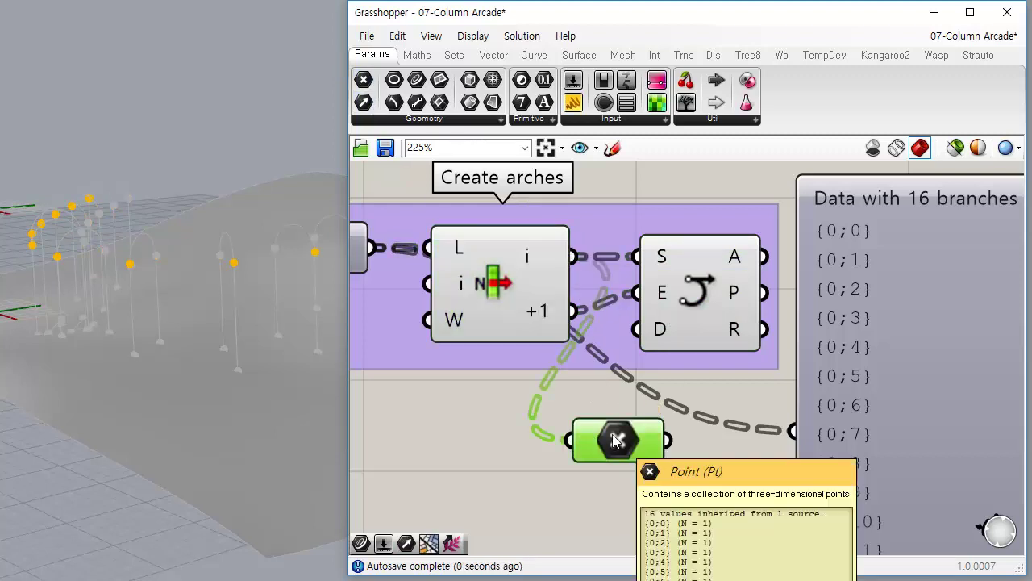
right_click_drag(228, 286, 183, 377)
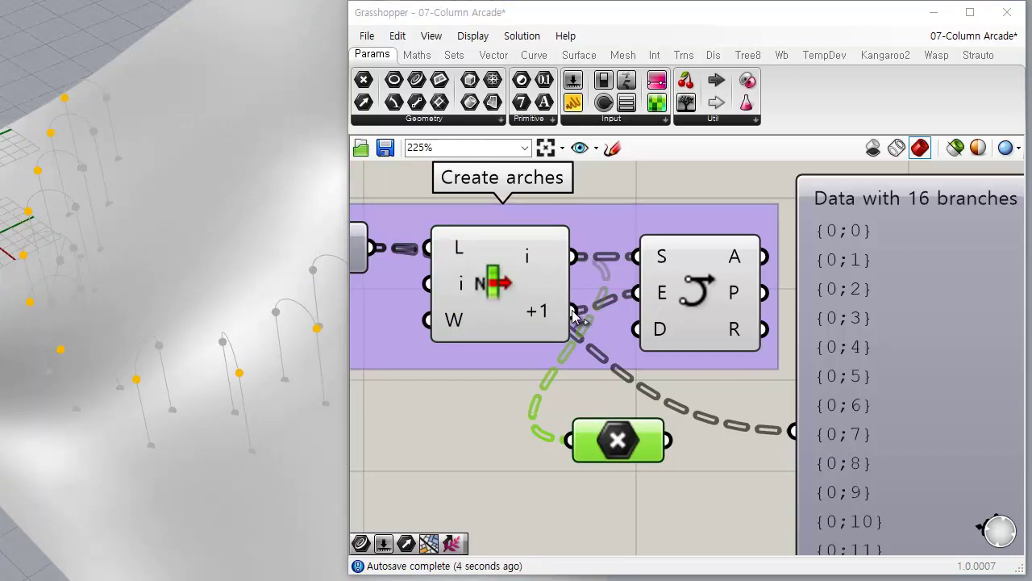
Feed the List Item's +1 output into the Point parameter to preview the arc end points, and move the parameter slightly
left_click_drag(574, 313, 582, 439)
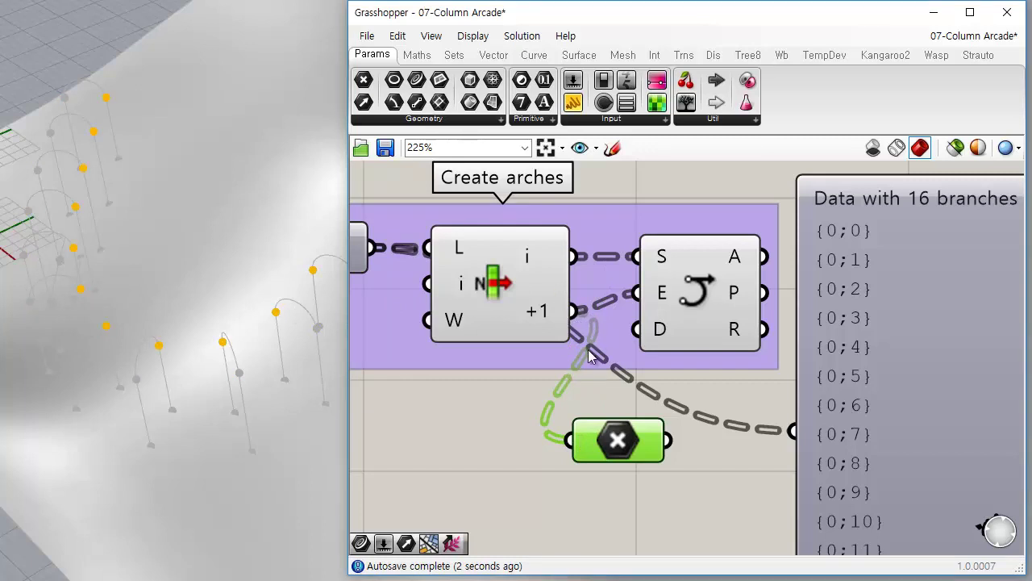
left_click_drag(572, 256, 571, 435)
left_click_drag(571, 311, 628, 481)
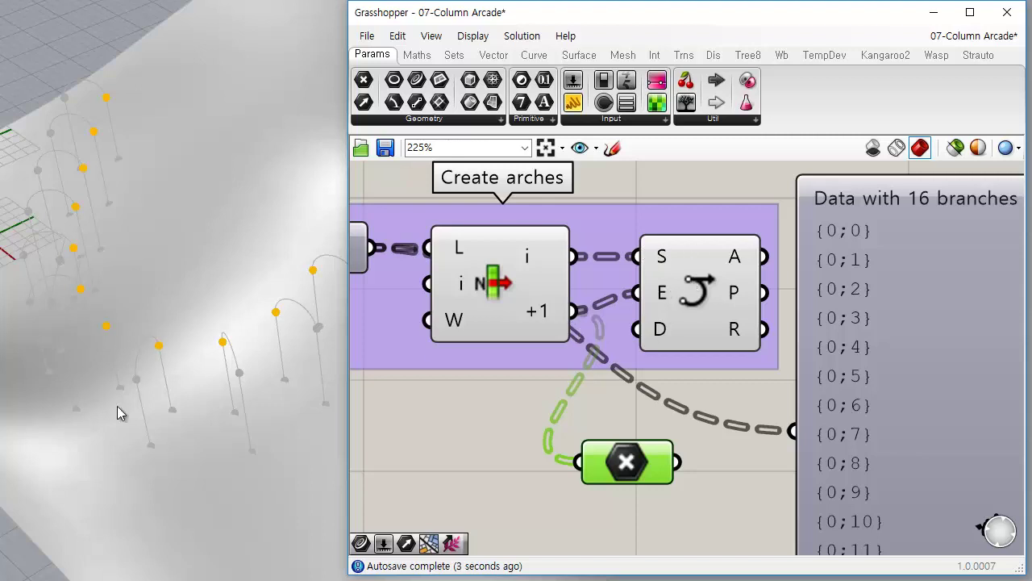
right_click_drag(118, 407, 144, 353)
Highlight the arcs in the viewport, and delete the temporary Point parameter
left_click(708, 293)
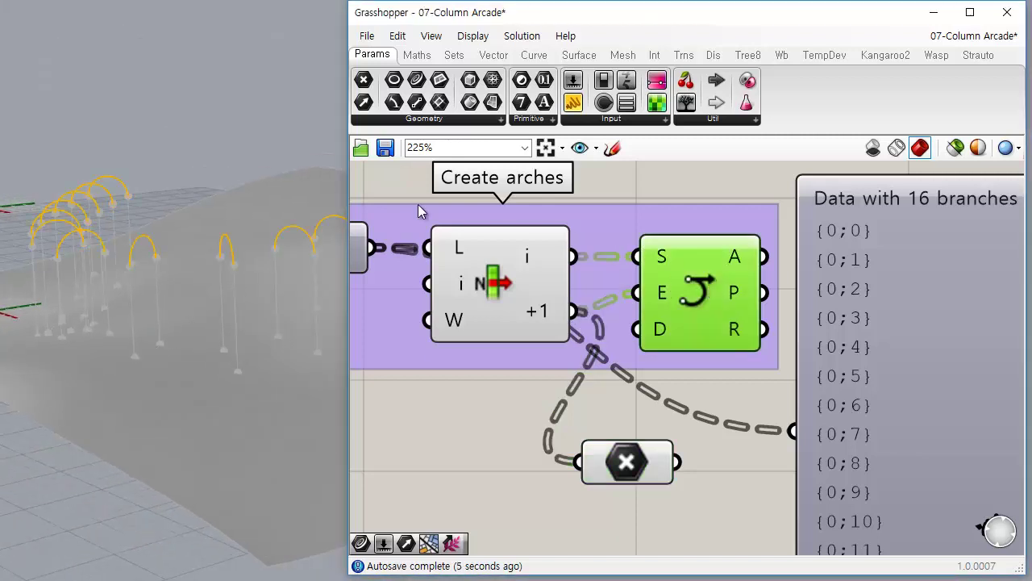
left_click(618, 467)
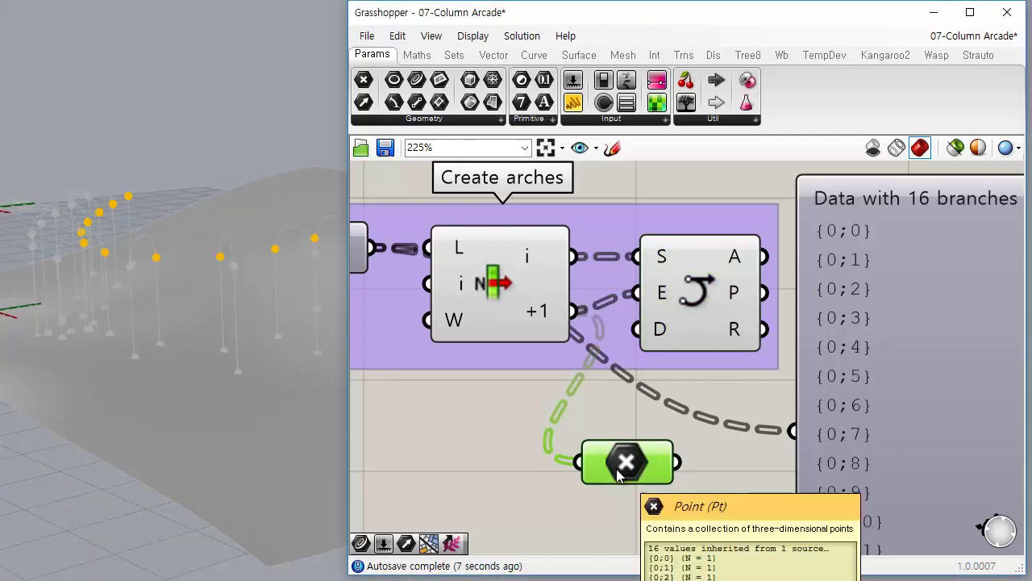
key("Delete")
Highlight the arc and column line components together, and examine the arches and columns from another viewport angle
left_click(715, 296)
right_click_drag(730, 363, 743, 358)
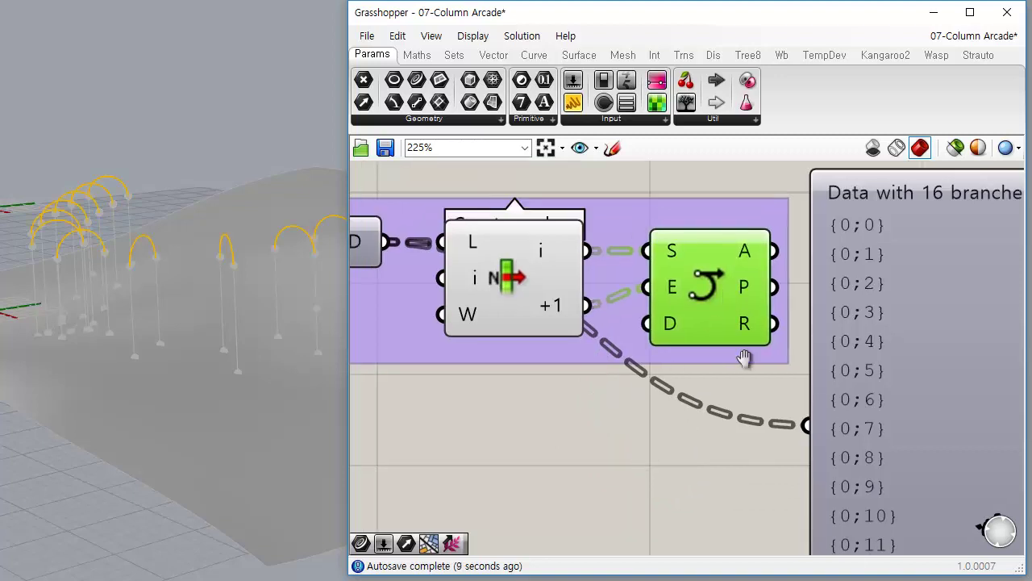
scroll(757, 356, "down", 3)
right_click_drag(552, 418, 673, 366)
left_click(677, 362, "shift")
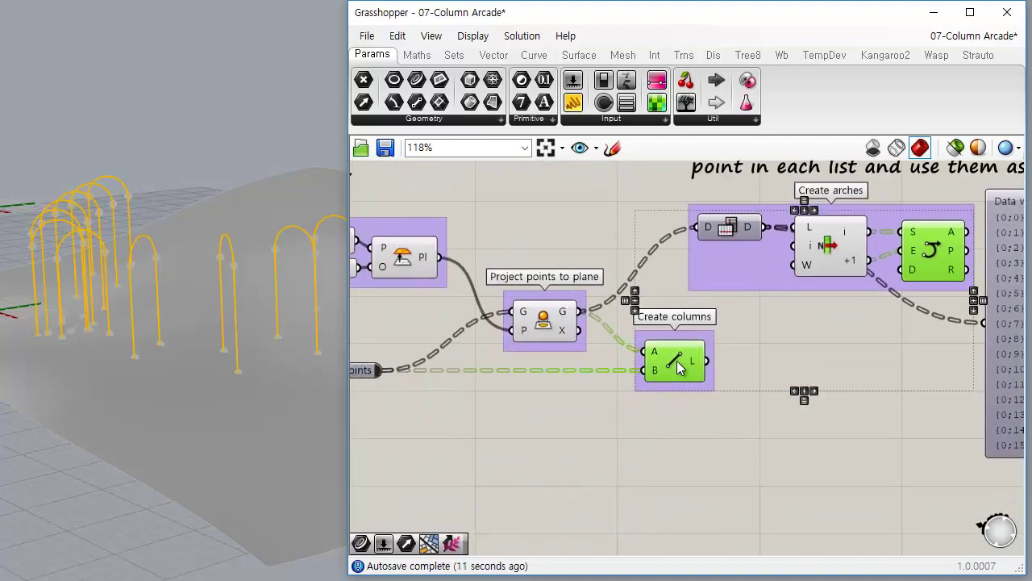
mouse_move(262, 271)
right_mouse_down()
mouse_move(106, 352)
mouse_move(169, 350)
mouse_move(163, 391)
mouse_move(123, 388)
mouse_move(152, 421)
mouse_move(147, 396)
mouse_move(131, 399)
right_mouse_up()
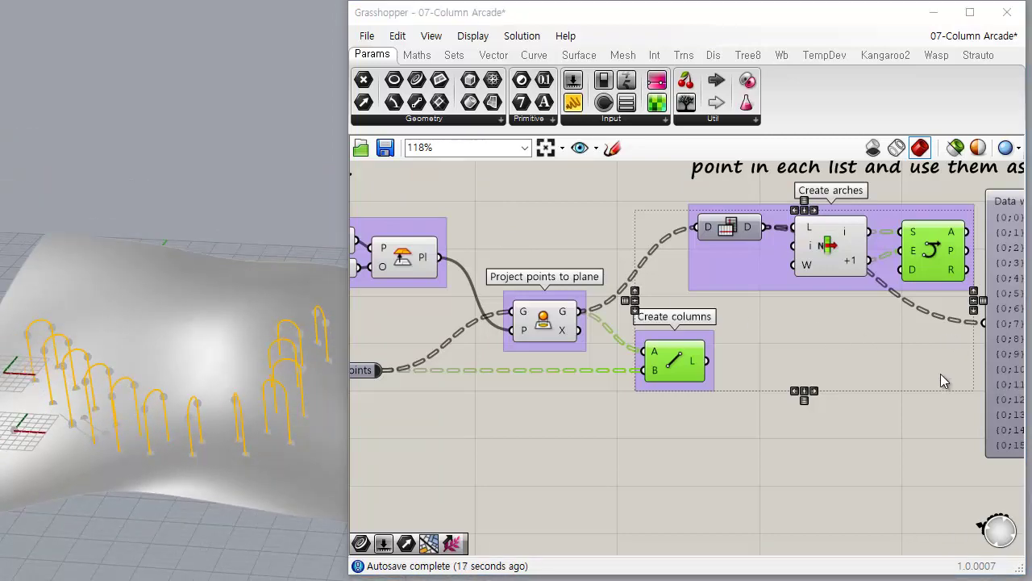
Delete the Param Viewer beside the Create arches group
right_click_drag(943, 379, 662, 353)
scroll(742, 238, "up", 1)
right_click_drag(742, 238, 728, 248)
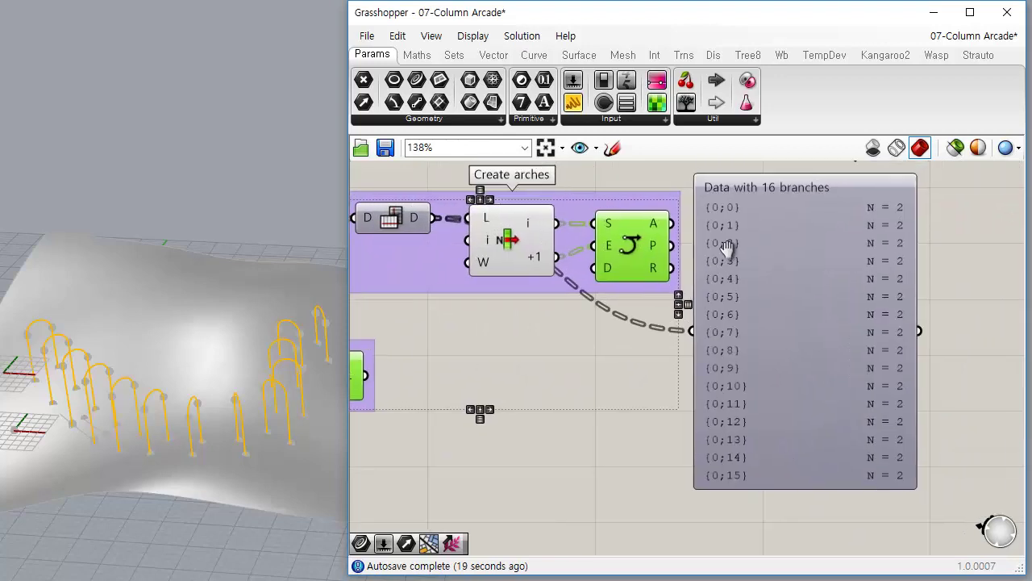
left_click(780, 359)
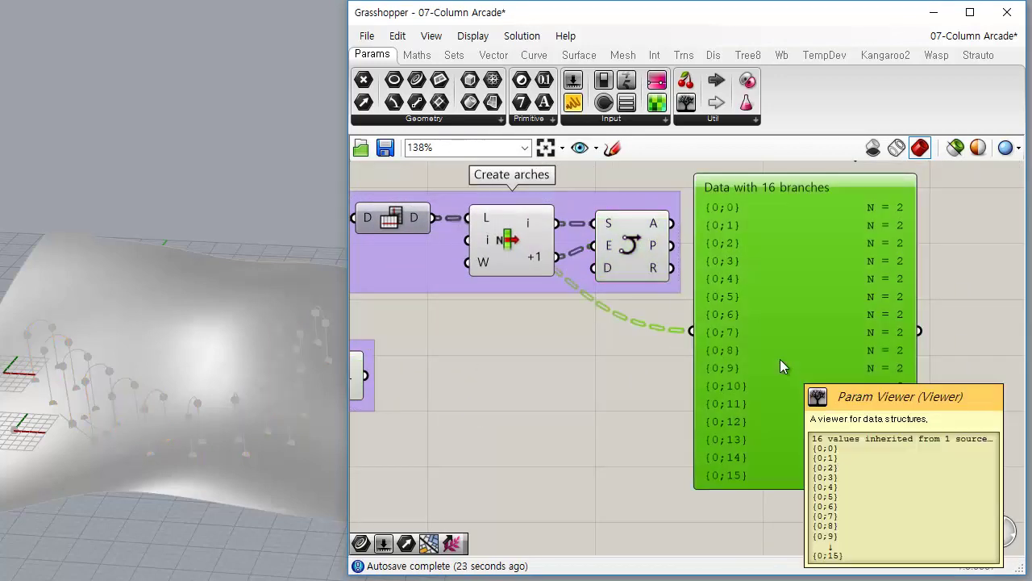
key("Delete")
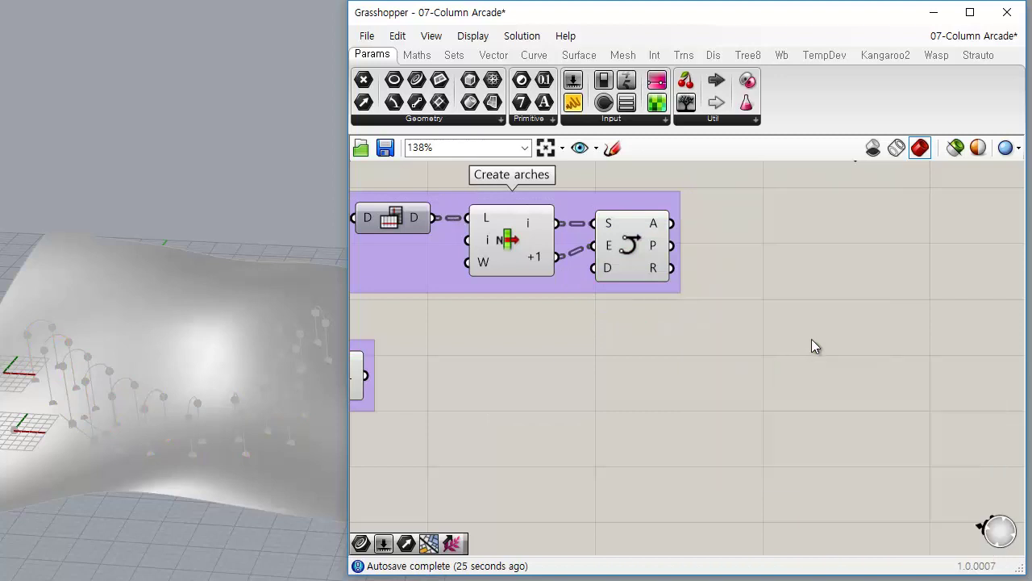
Select the Create columns line component together with the arc component to highlight the full arcade
right_click_drag(566, 380, 749, 383)
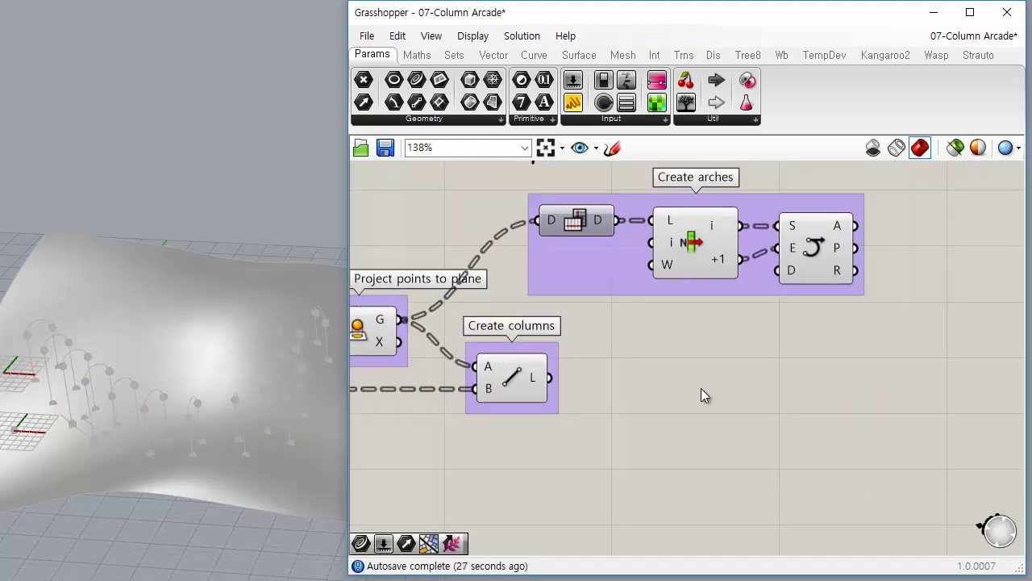
right_click_drag(664, 357, 699, 362)
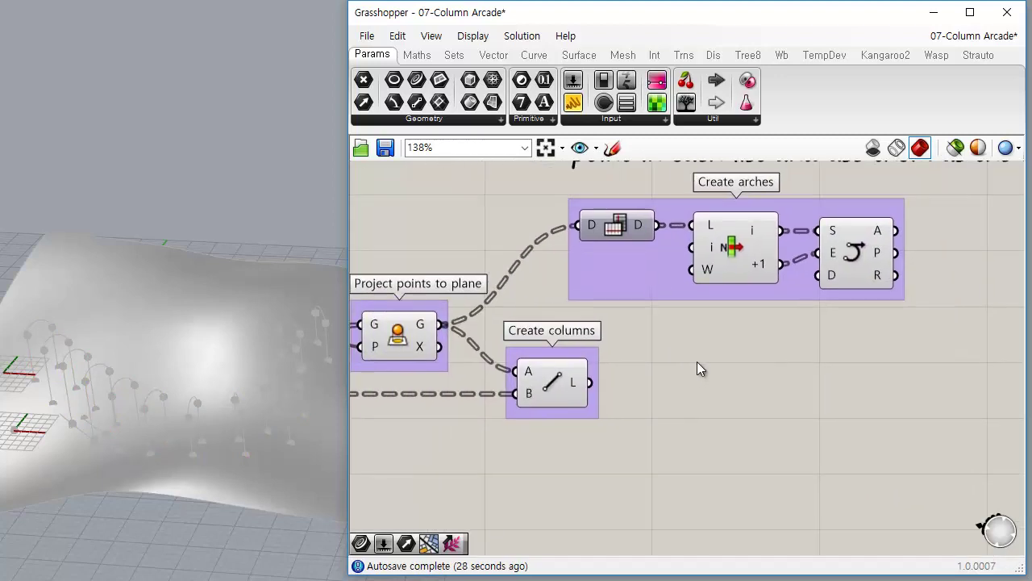
left_click(554, 385)
left_click(863, 264, "shift")
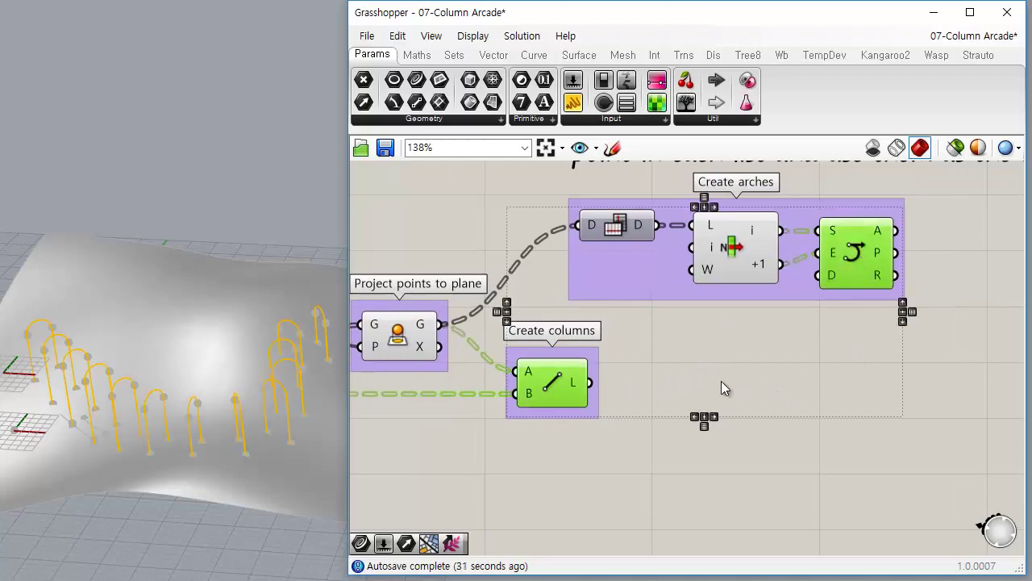
Read the note above the Create arches group on pairing points with Flip Matrix, and clear the selection
scroll(721, 380, "down", 2)
scroll(725, 367, "down", 3)
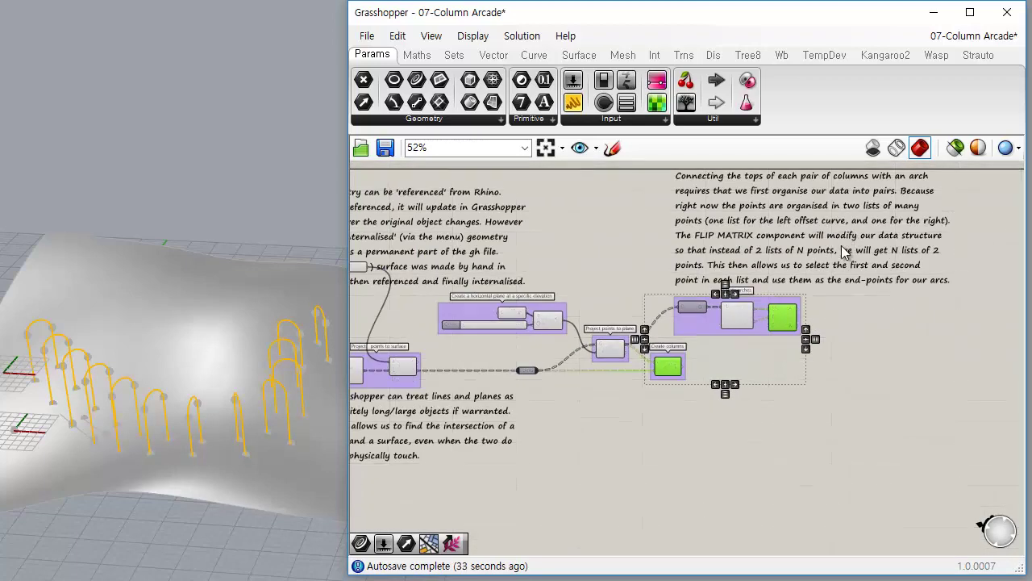
scroll(863, 246, "up", 2)
scroll(875, 234, "up", 1)
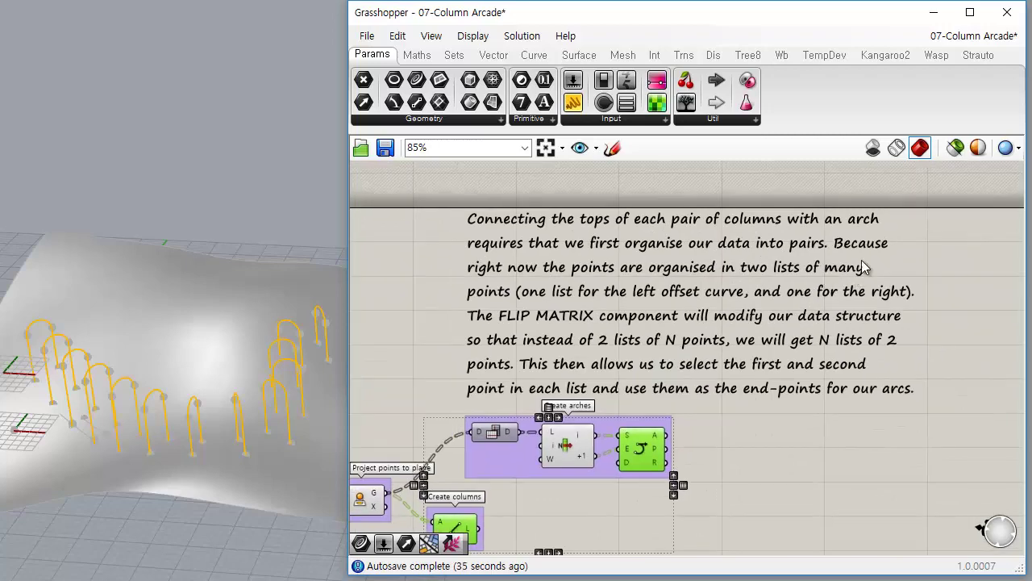
right_click_drag(594, 304, 633, 298)
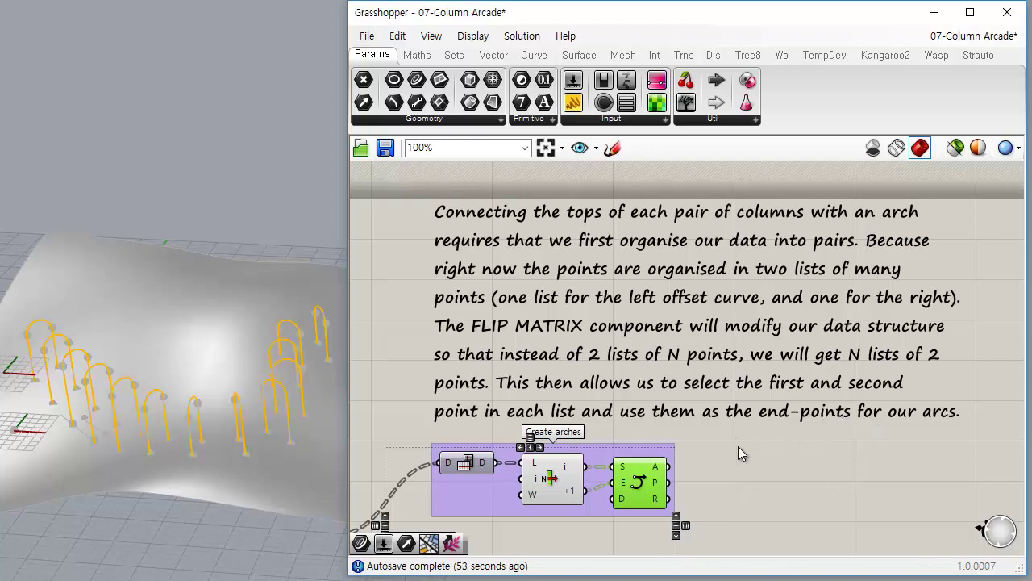
right_click_drag(734, 440, 734, 334)
left_click(714, 444)
scroll(453, 381, "up", 3)
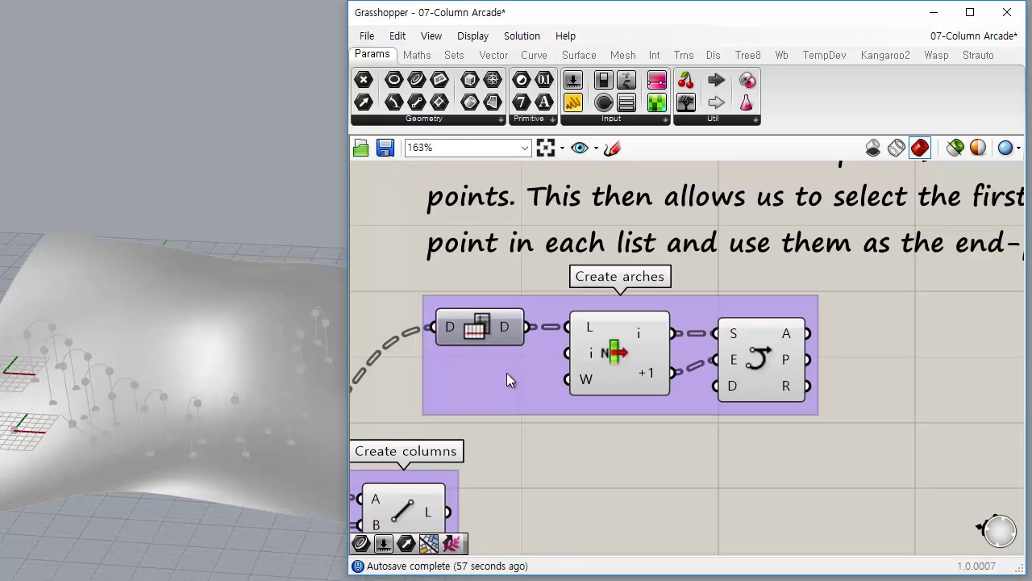
right_click_drag(522, 373, 741, 329)
scroll(741, 329, "down", 3)
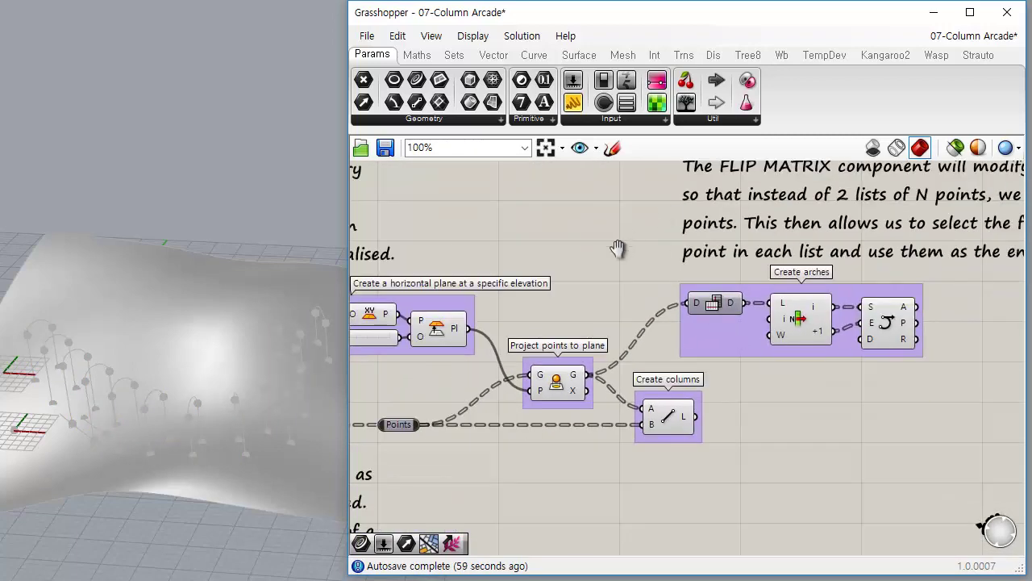
right_click_drag(640, 247, 657, 292)
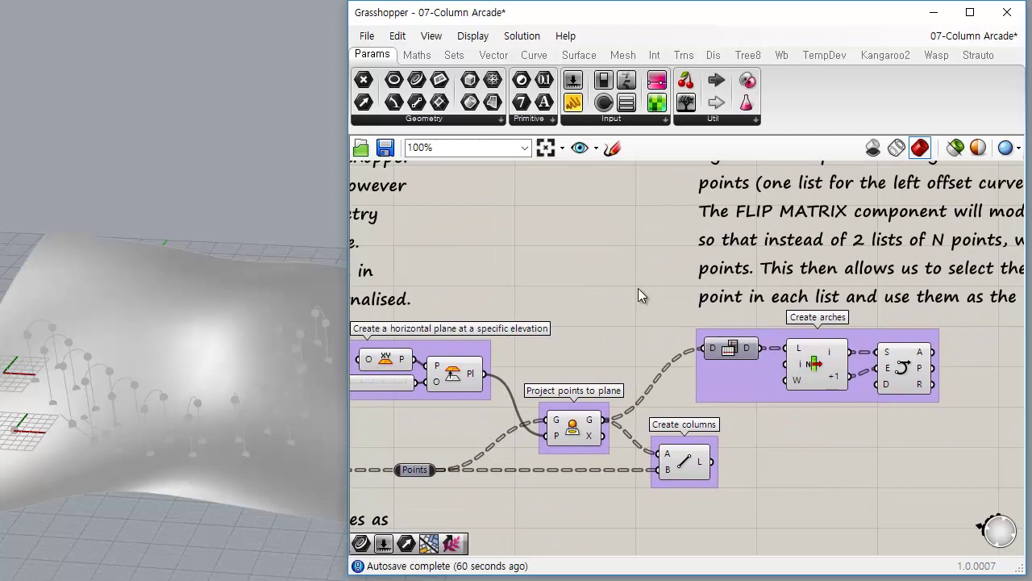